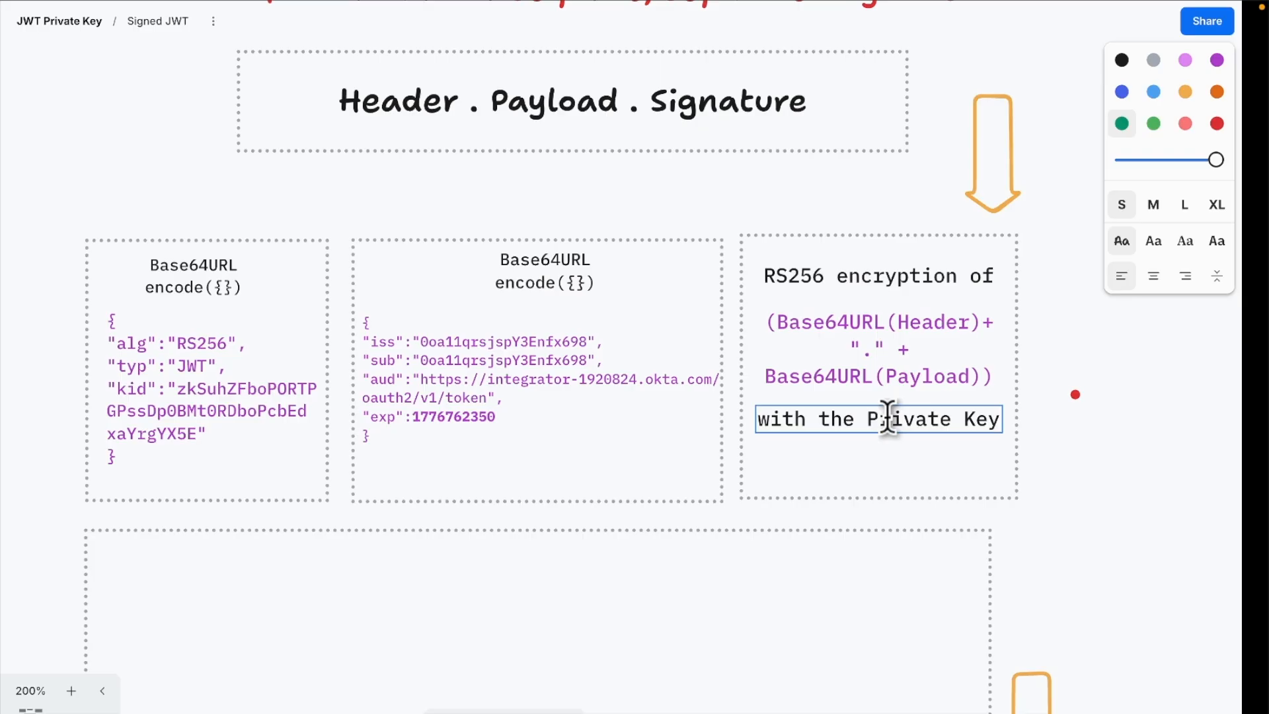
Step: Switch to the JWT Debugger's encoder and generate an example token with the RS256 algorithm
key("ctrl+Right")
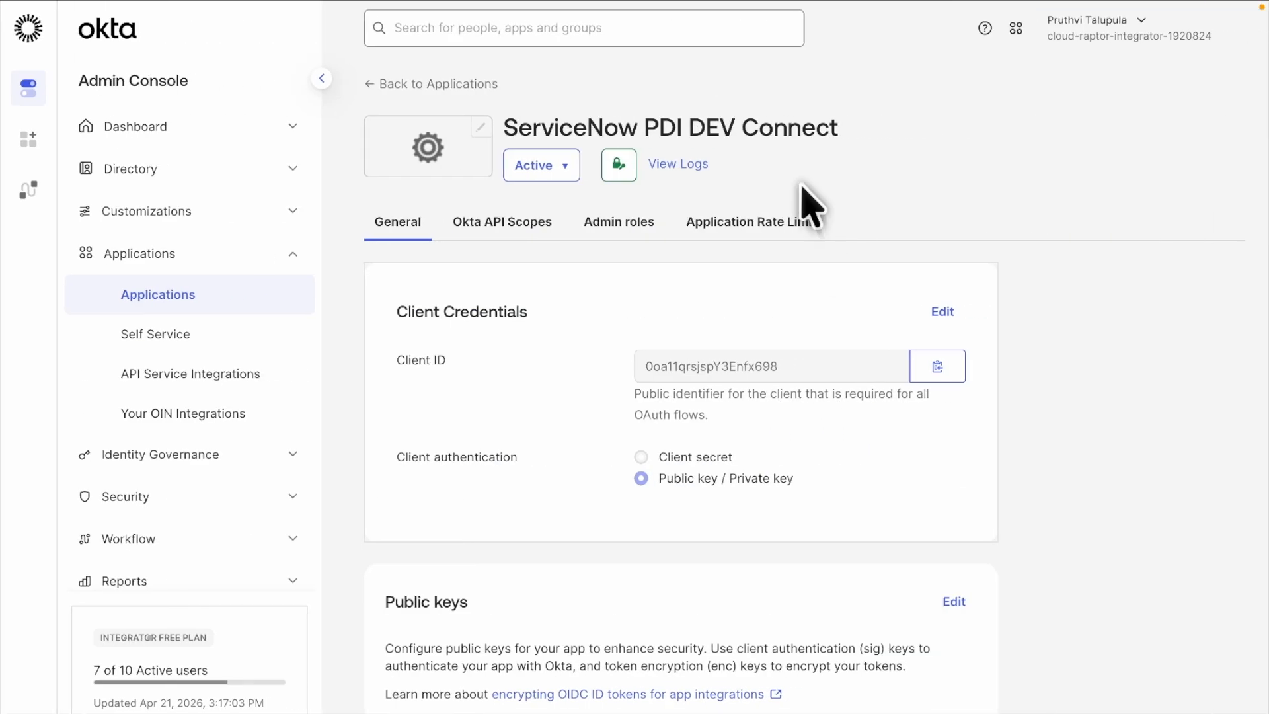
left_click(798, 48)
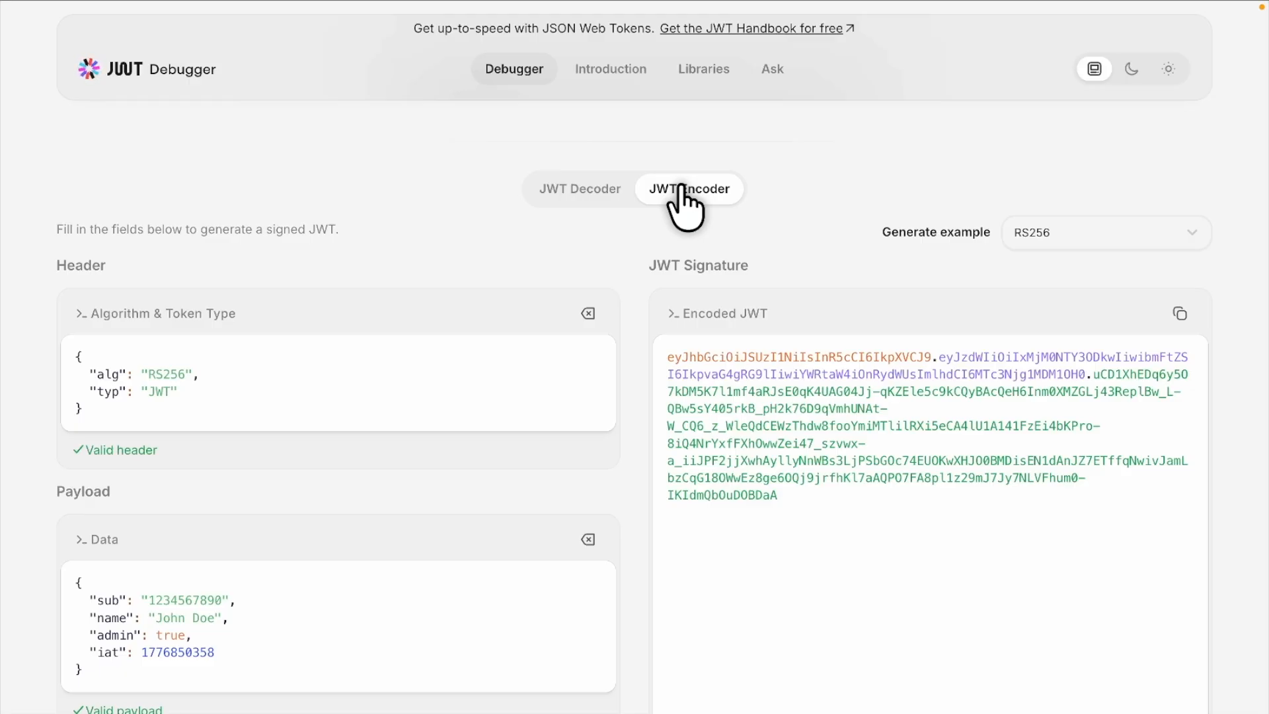
left_click(1040, 249)
left_click(1048, 396)
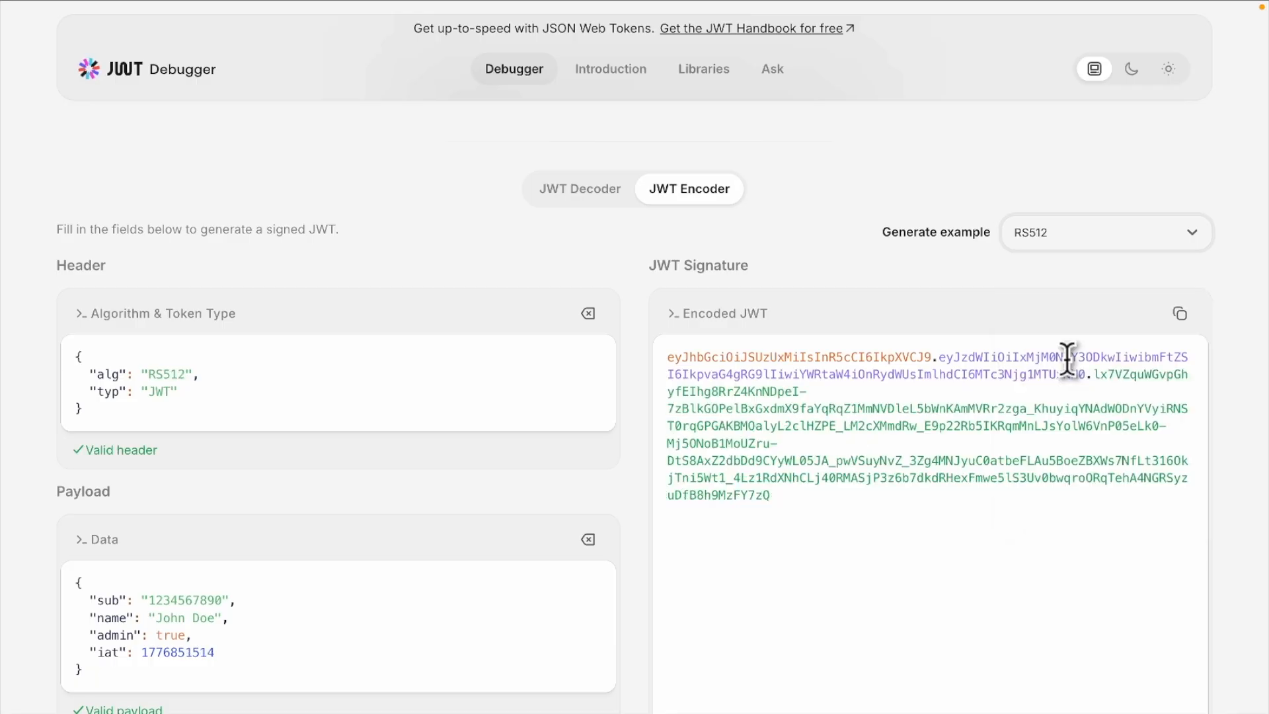
left_click(1052, 237)
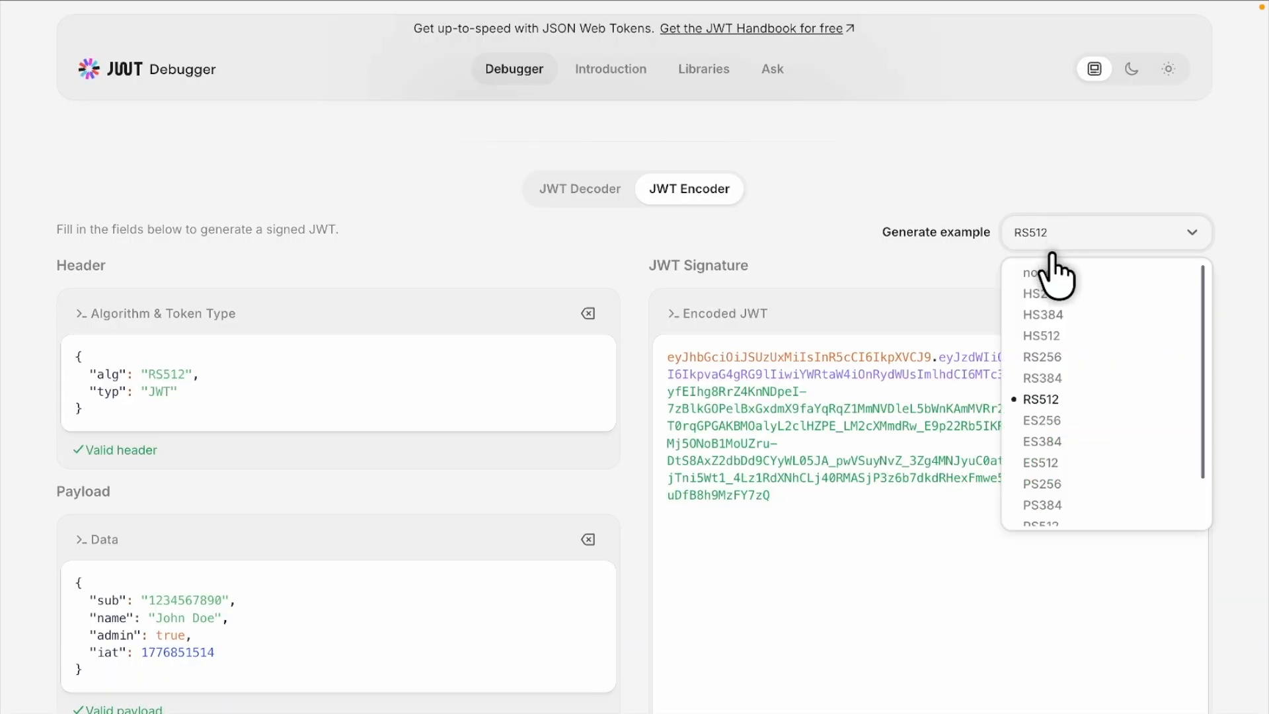
left_click(1060, 357)
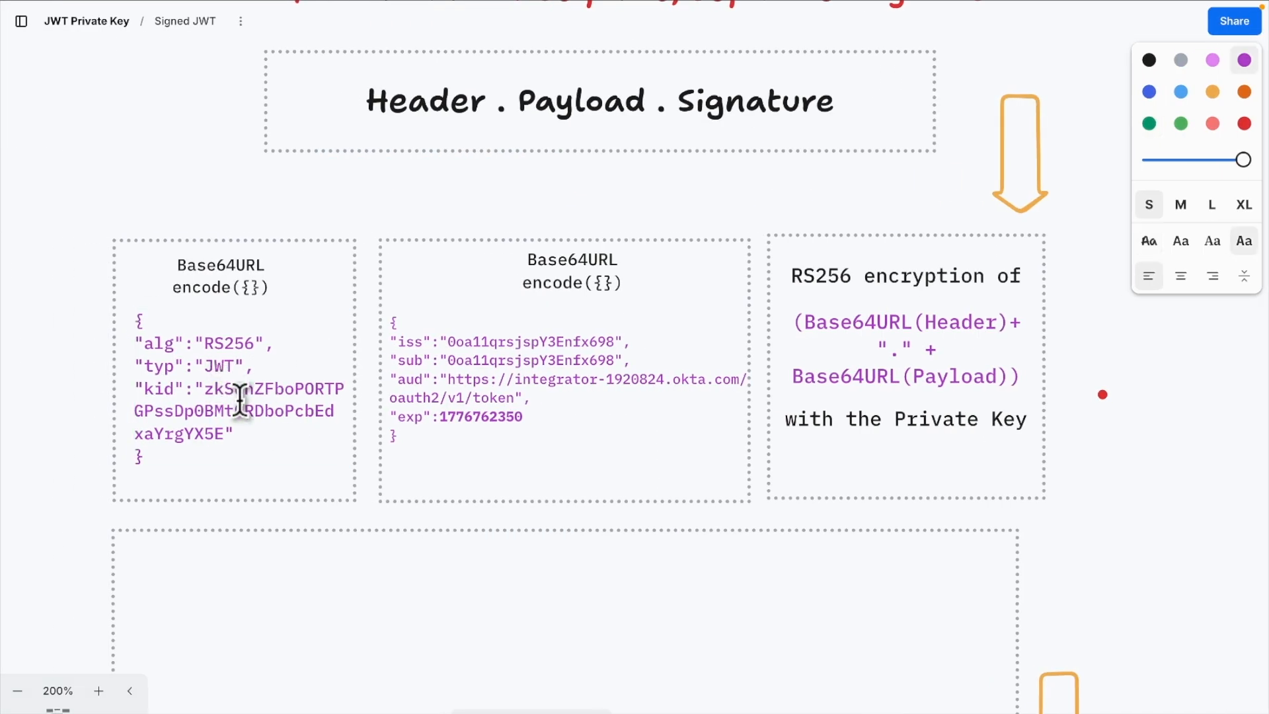
Step: Copy the header JSON from the Signed JWT whiteboard and replace the encoder's header with it
key("super+a")
key("super+c")
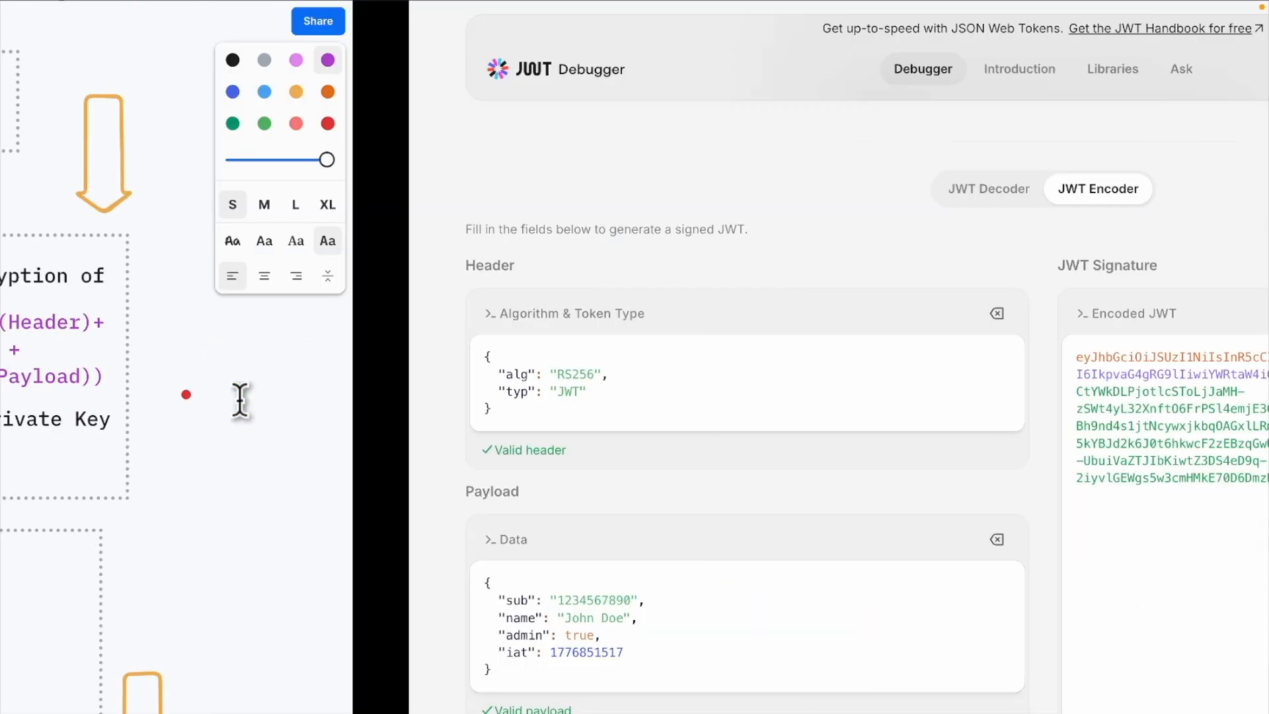
left_click(598, 396)
key("super+a")
key("super+v")
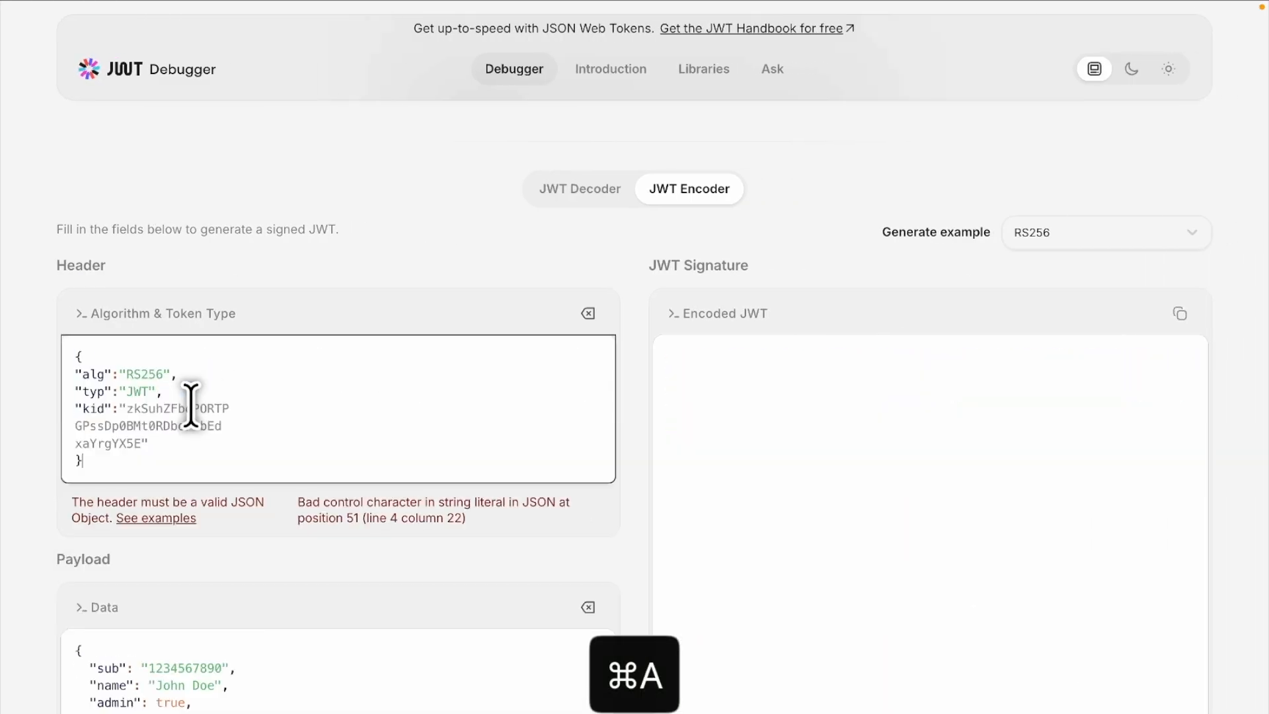
Step: Remove the two line breaks inside the header's kid value so it sits on one line
left_click(80, 427)
key("BackSpace")
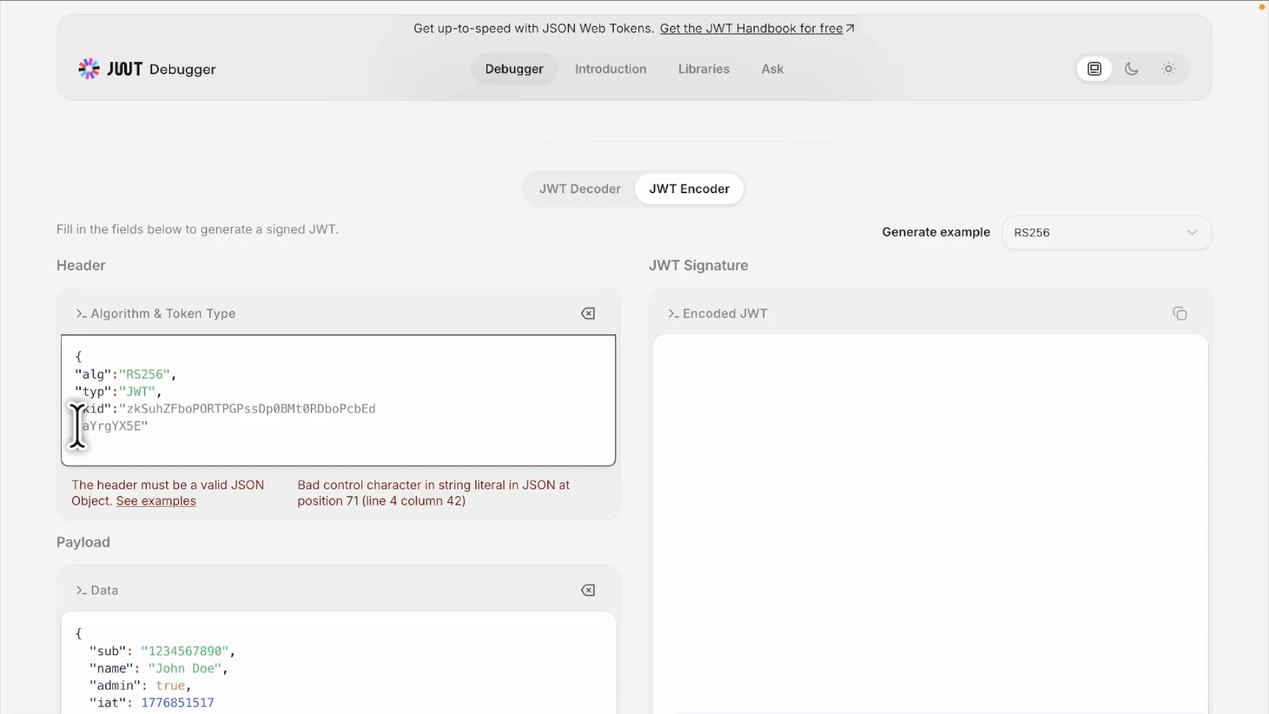
key("BackSpace")
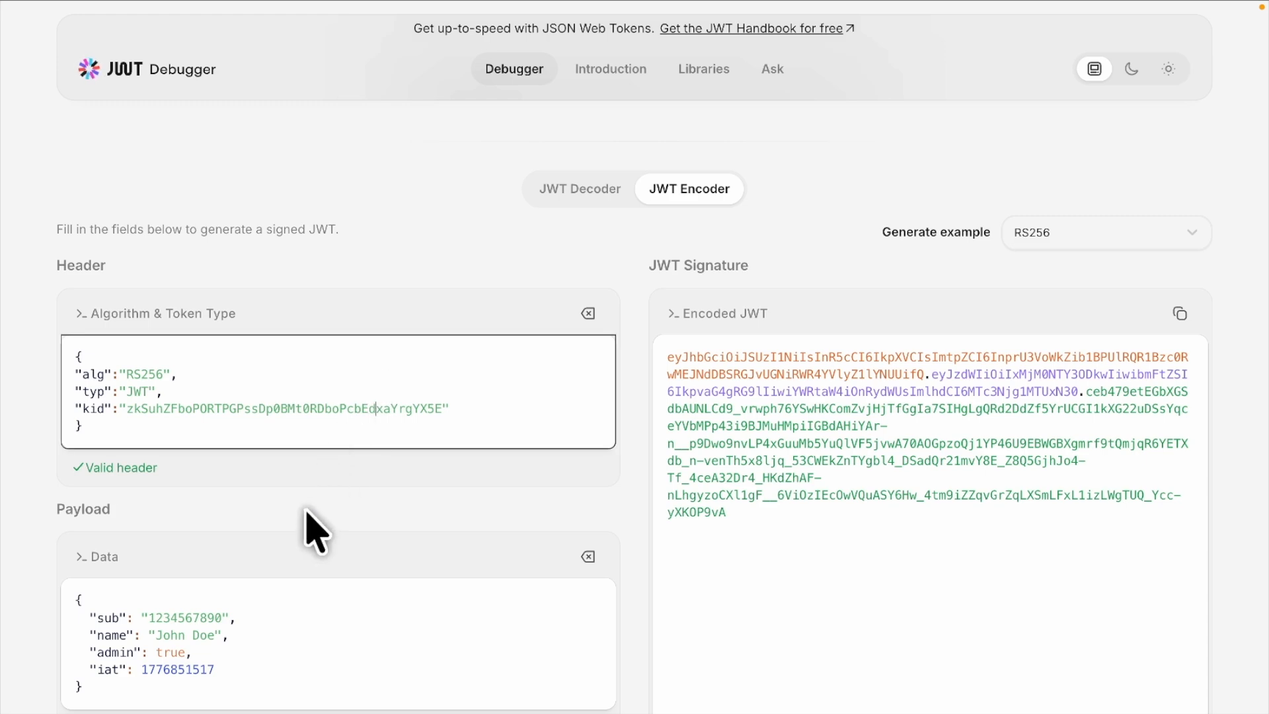
Step: Copy the payload JSON with iss, sub, aud and exp from the whiteboard and replace the encoder's payload with it
scroll(306, 510, "down", 2)
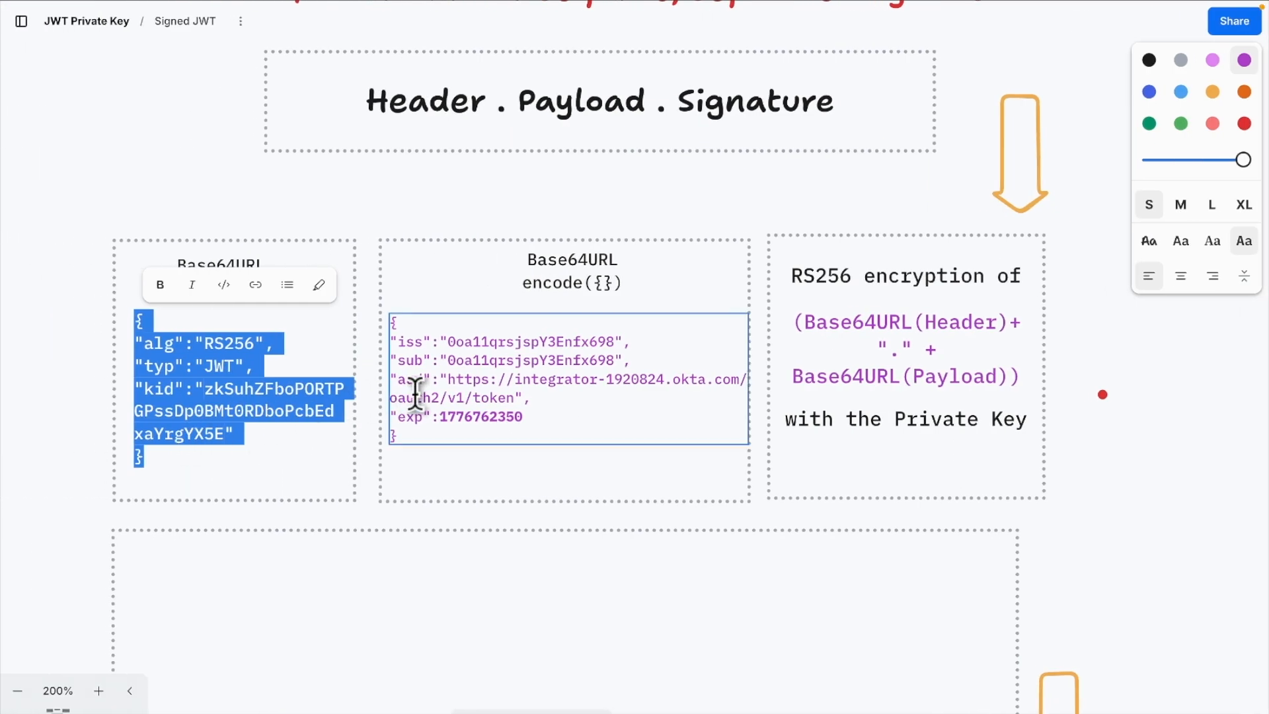
left_click(415, 395)
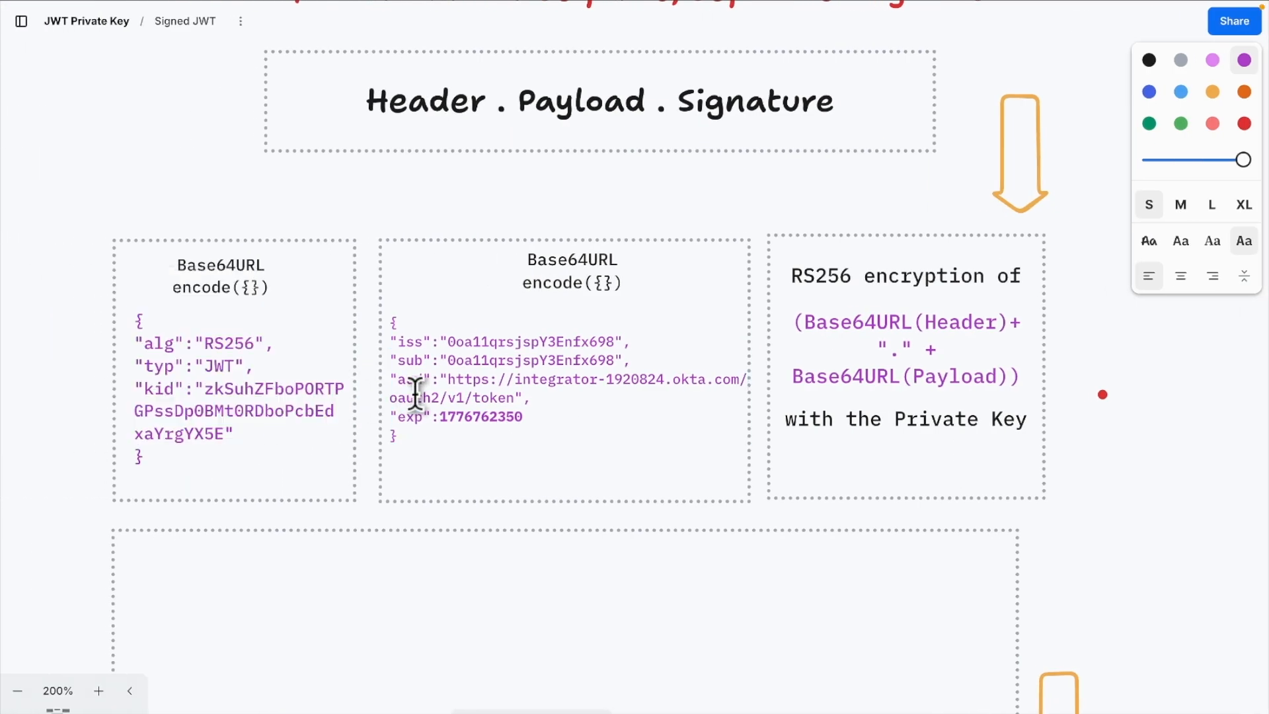
key("super+a")
key("super+c")
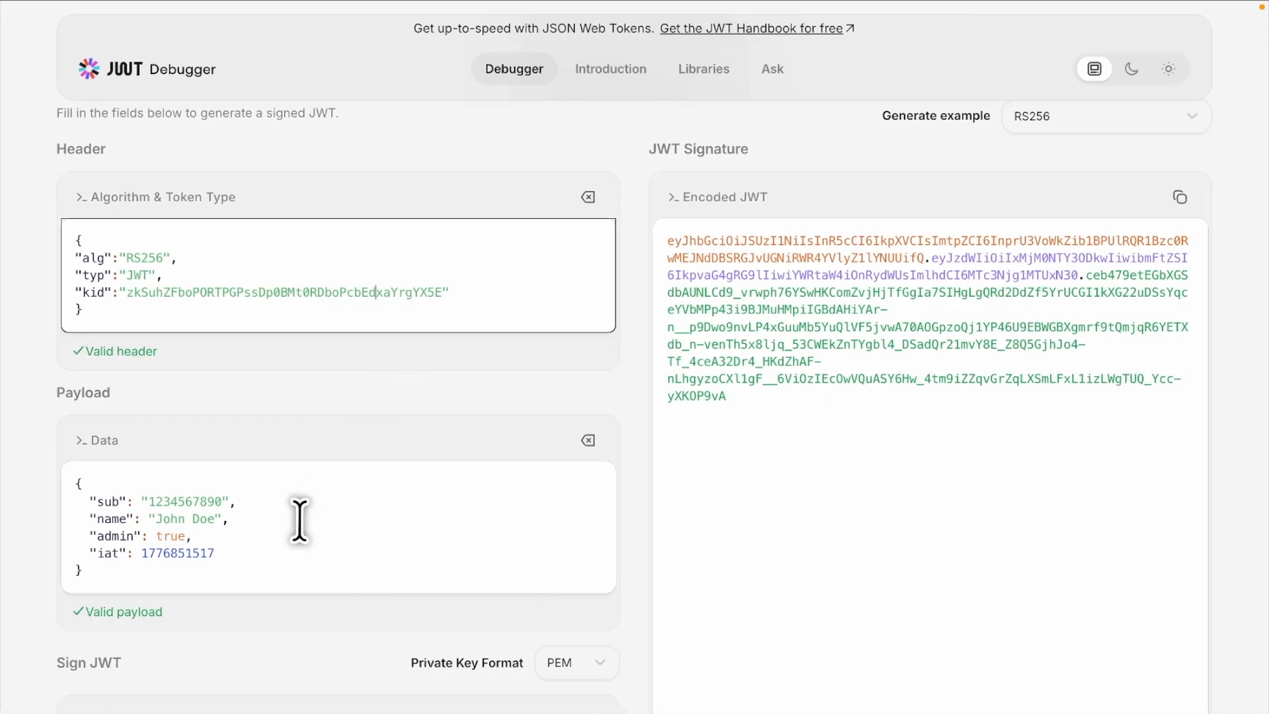
left_click(275, 548)
key("super+a")
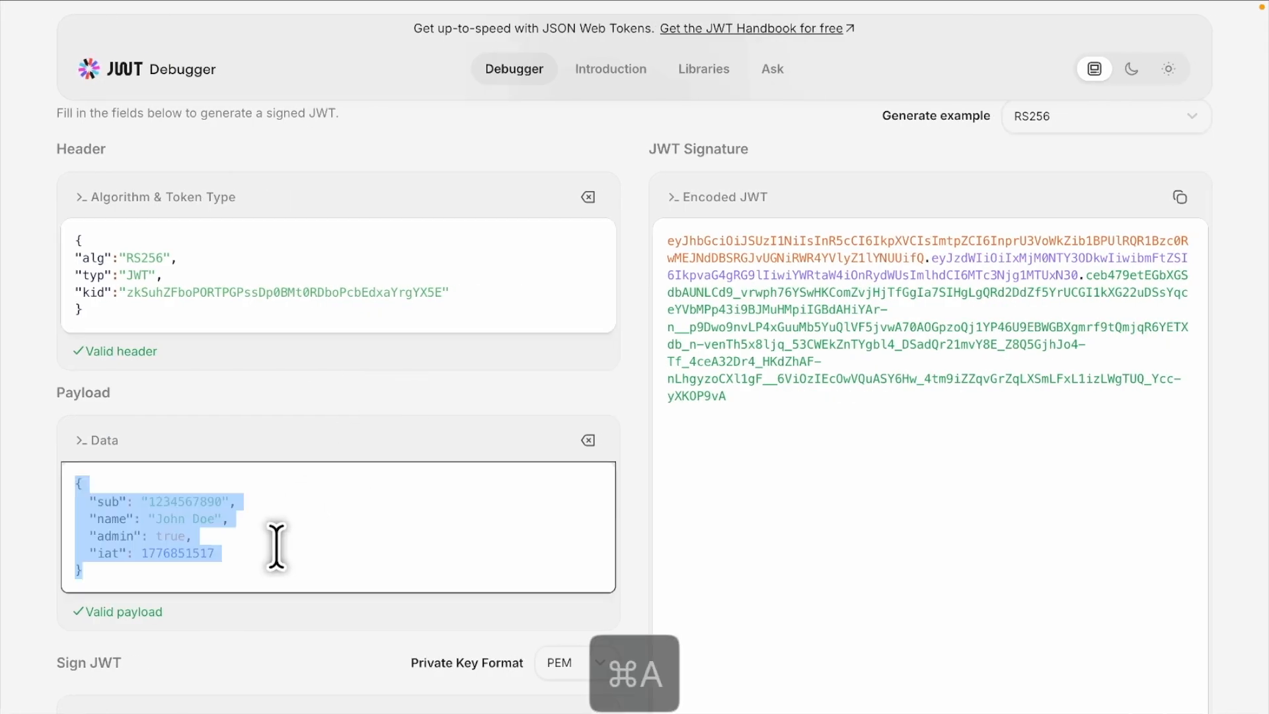
key("super+v")
Step: Remove the line break inside the payload's aud URL, before oauth2/v1/token
scroll(275, 547, "down", 2)
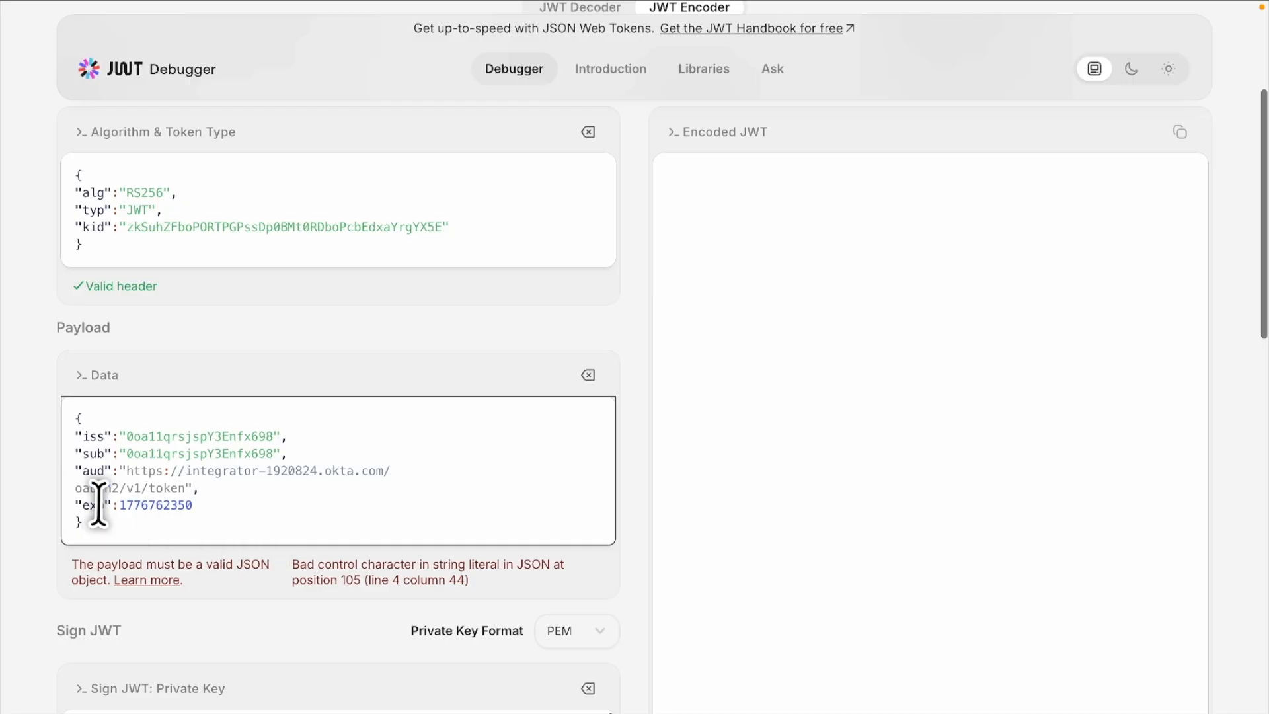
left_click(77, 488)
key("BackSpace")
Step: Copy the full private key block, including its BEGIN and END lines, from the ServiceNow PDI DEV Connect document
scroll(78, 491, "down", 5)
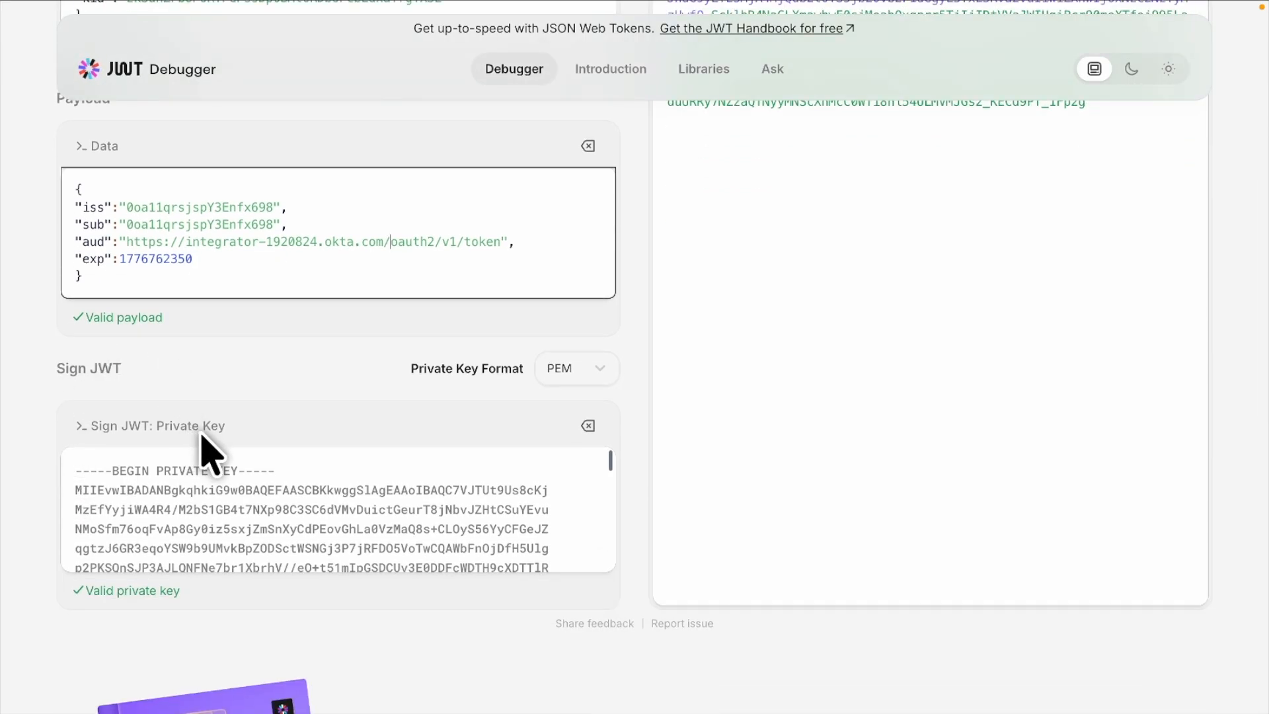
left_click(560, 44)
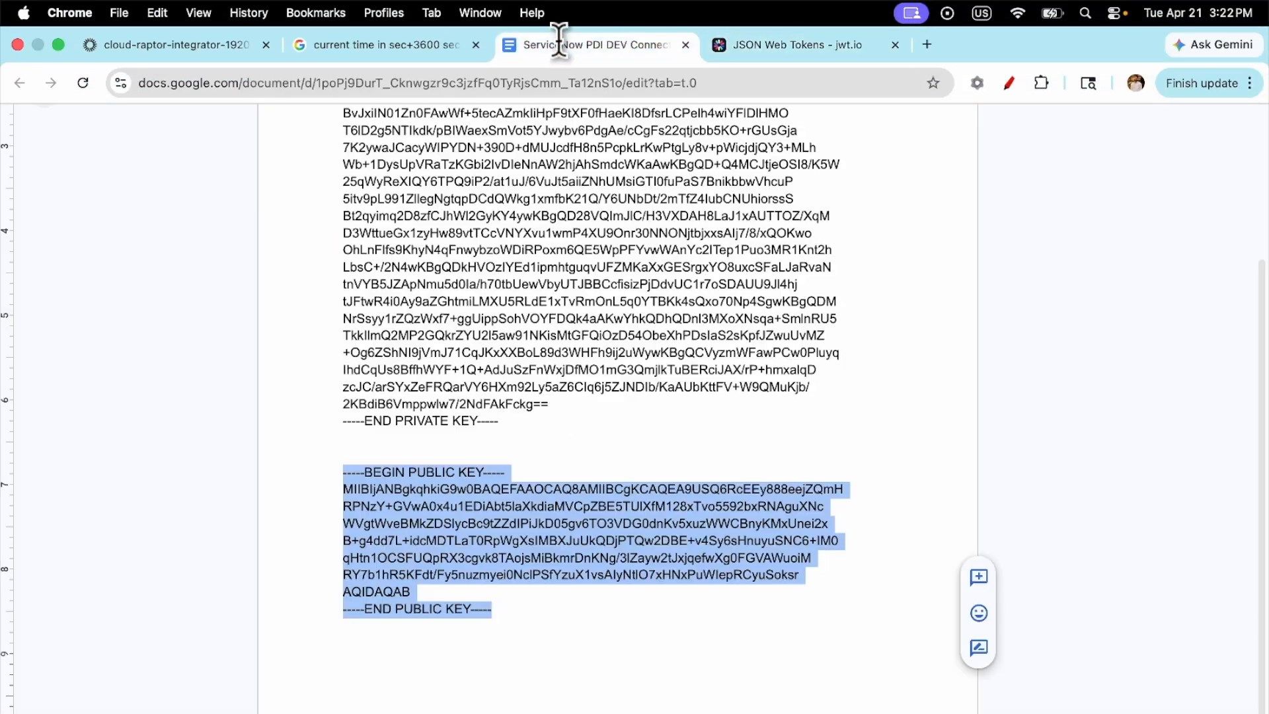
left_click(414, 421)
scroll(414, 420, "up", 4)
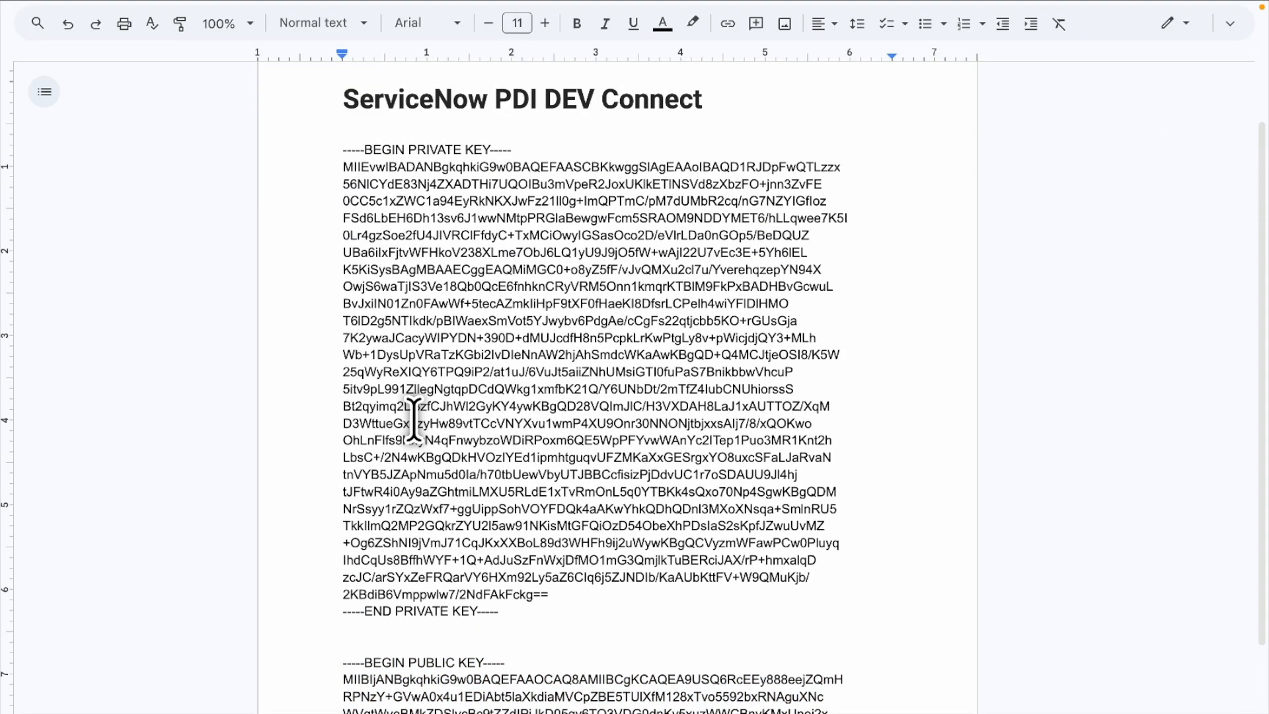
left_click_drag(508, 629, 345, 170)
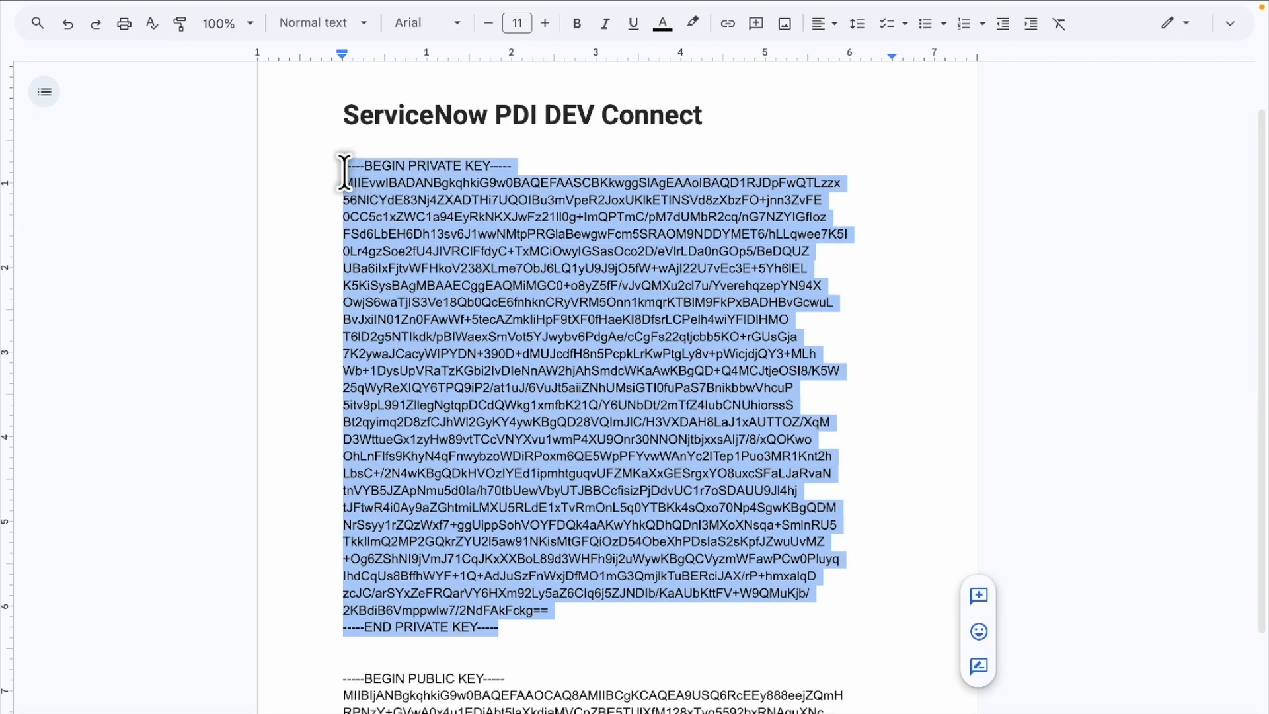
key("super+c")
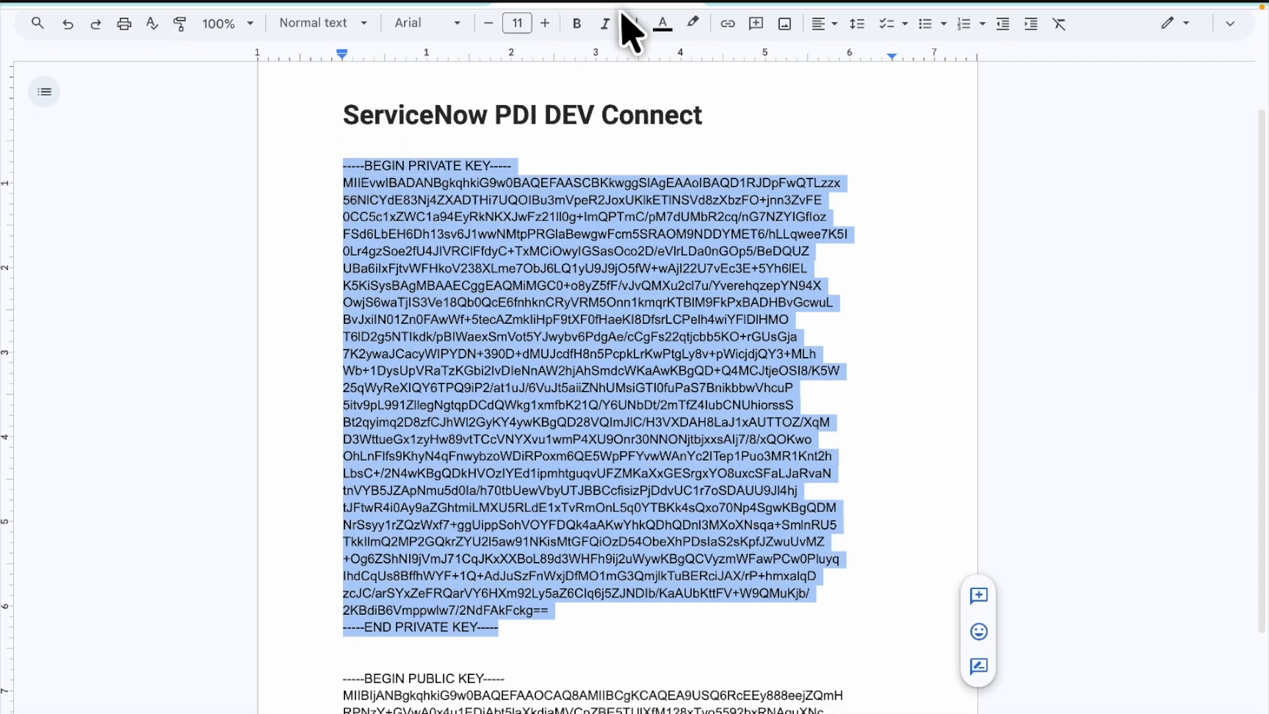
Step: Replace the sample key in the encoder's Sign JWT private key field with the copied private key
left_click(723, 43)
left_click(264, 529)
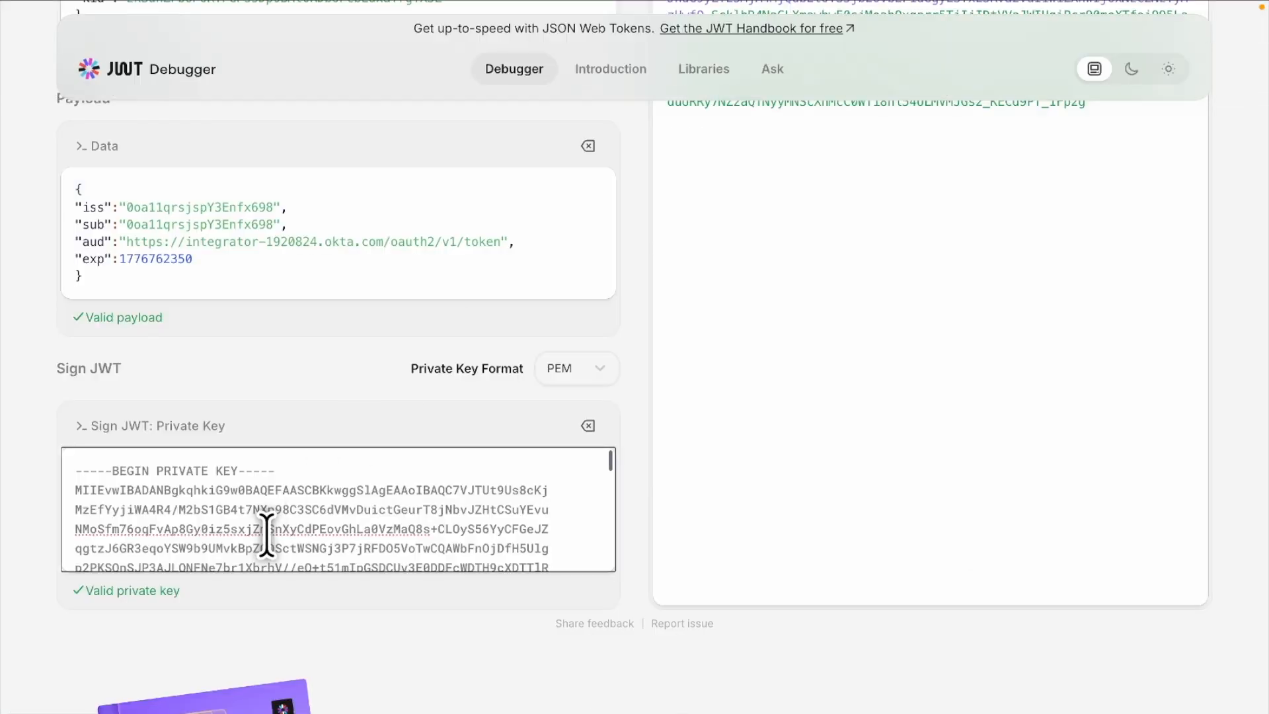
key("super+a")
key("super+v")
Step: Inspect the period separators in the encoded JWT, copy the whole token and paste it onto the Signed JWT whiteboard
scroll(524, 625, "up", 5)
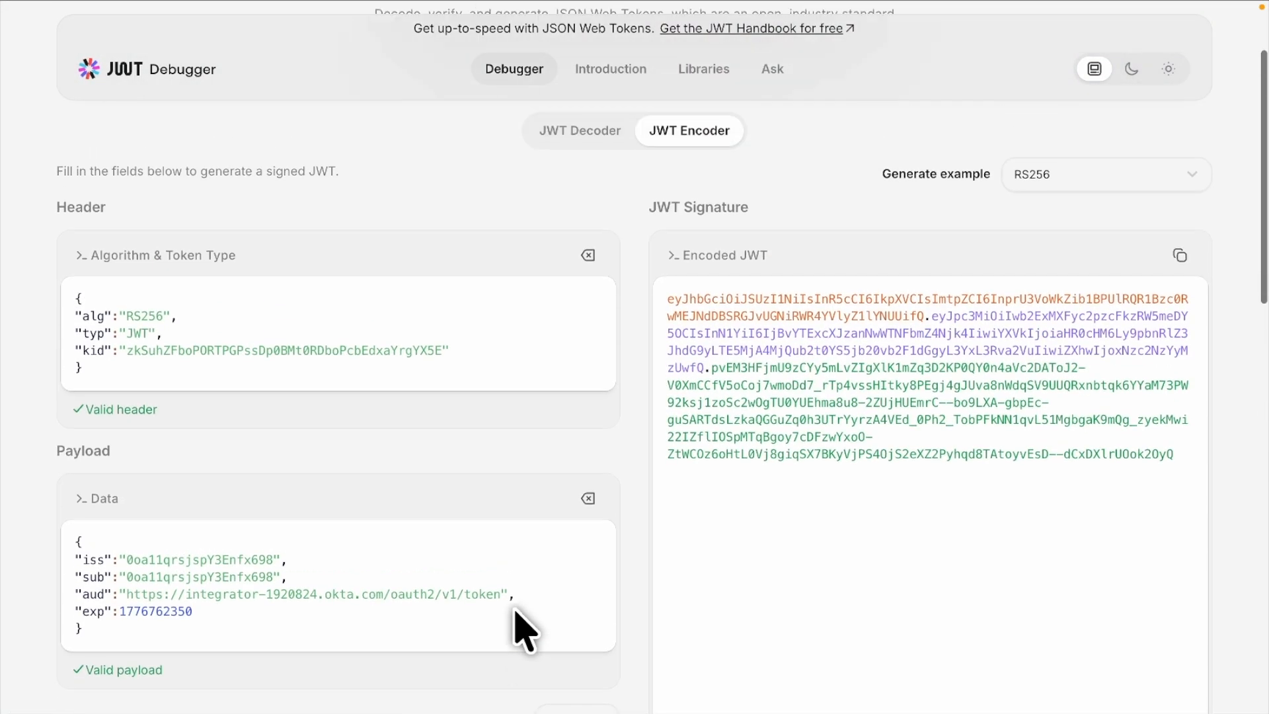
scroll(522, 632, "up", 2)
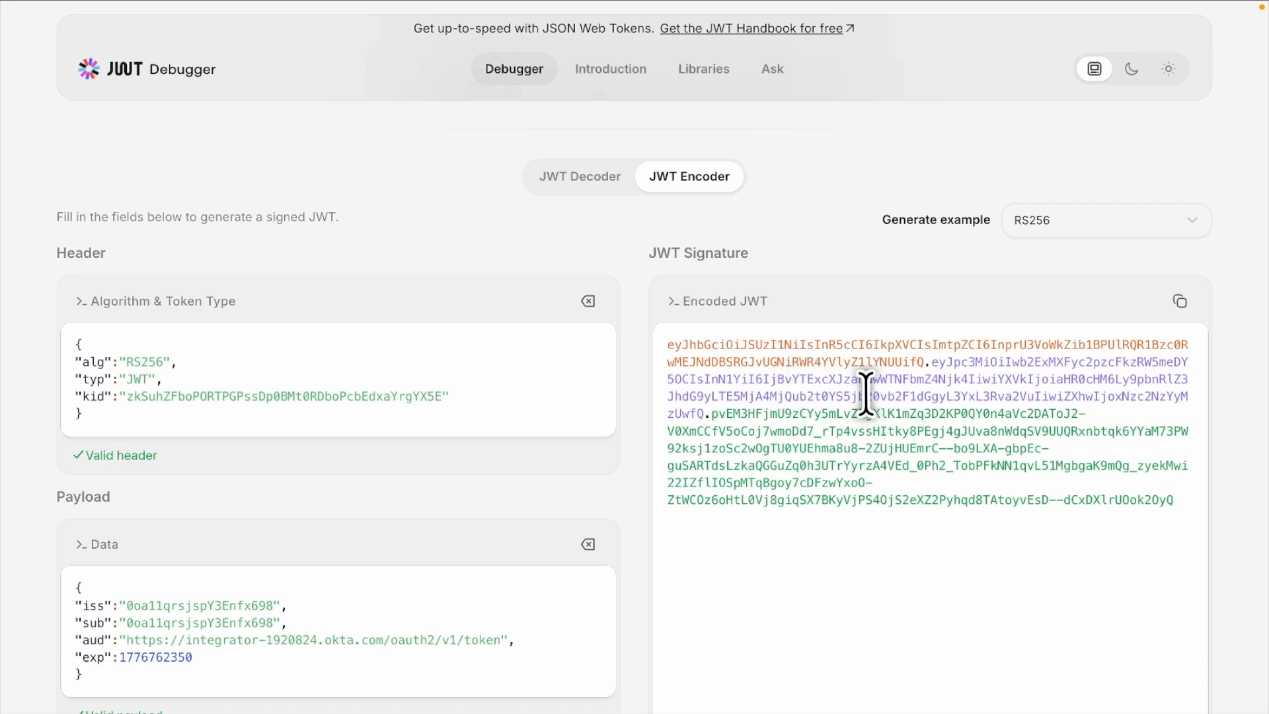
left_click(930, 369)
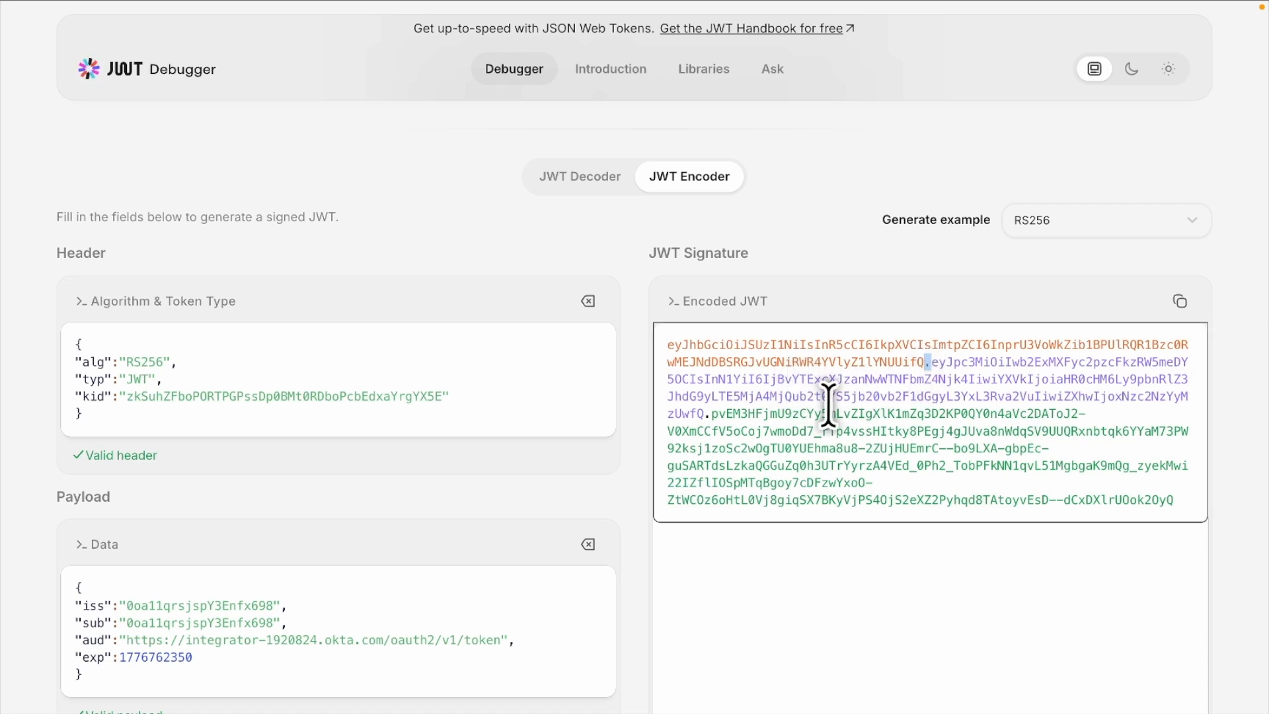
double_click(707, 415)
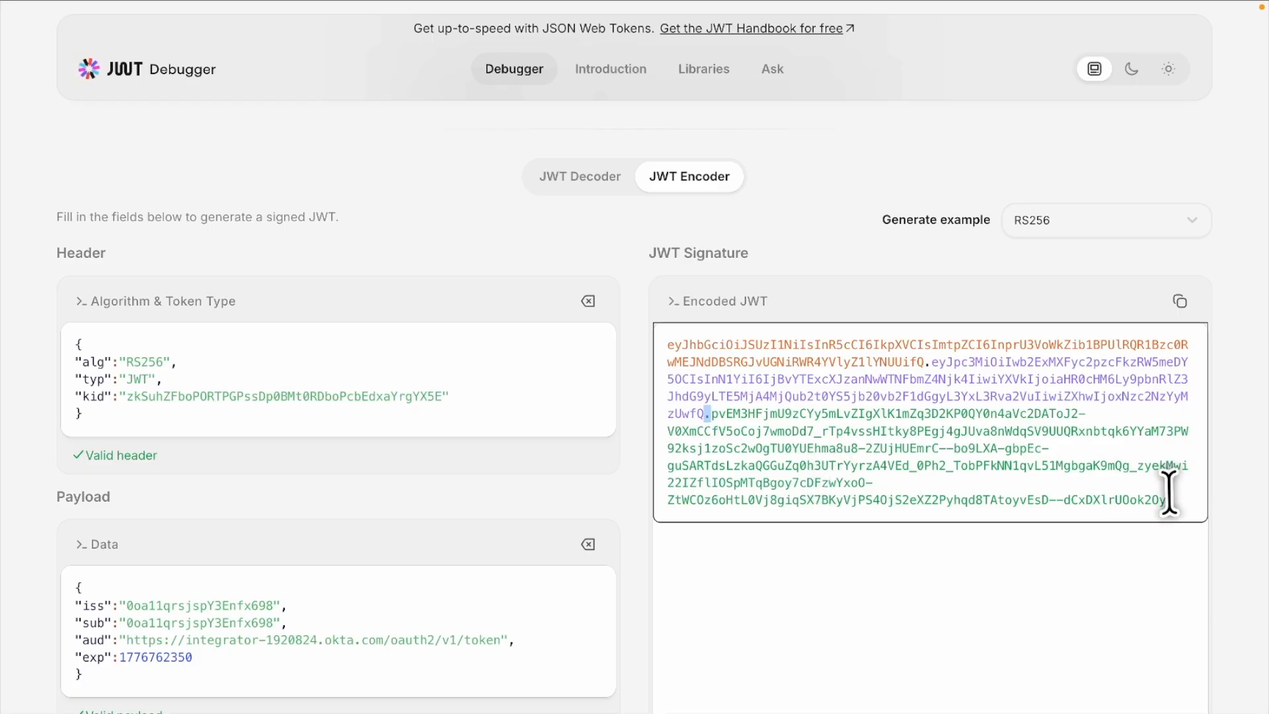
left_click(1180, 300)
key("ctrl+Left")
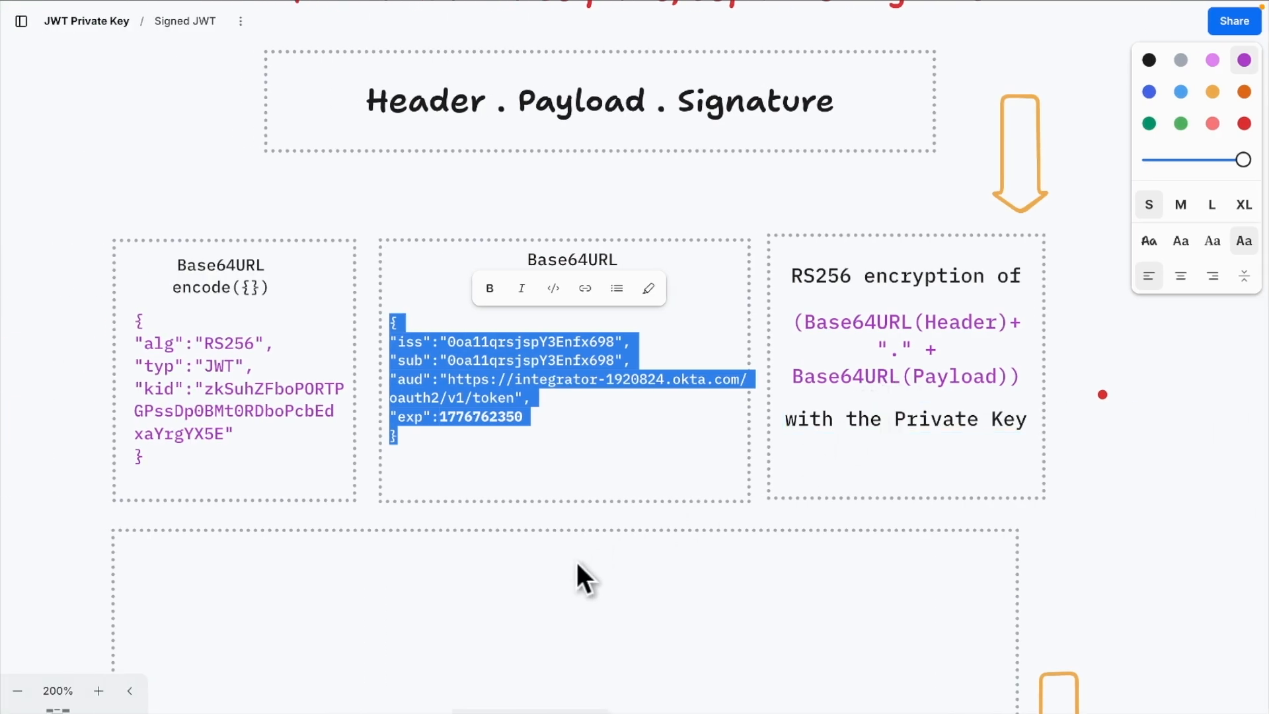
left_click(575, 559)
key("super+v")
Step: Widen the pasted token text and move it into the empty dotted box below the header, payload and signature boxes
left_click_drag(63, 625, 848, 229)
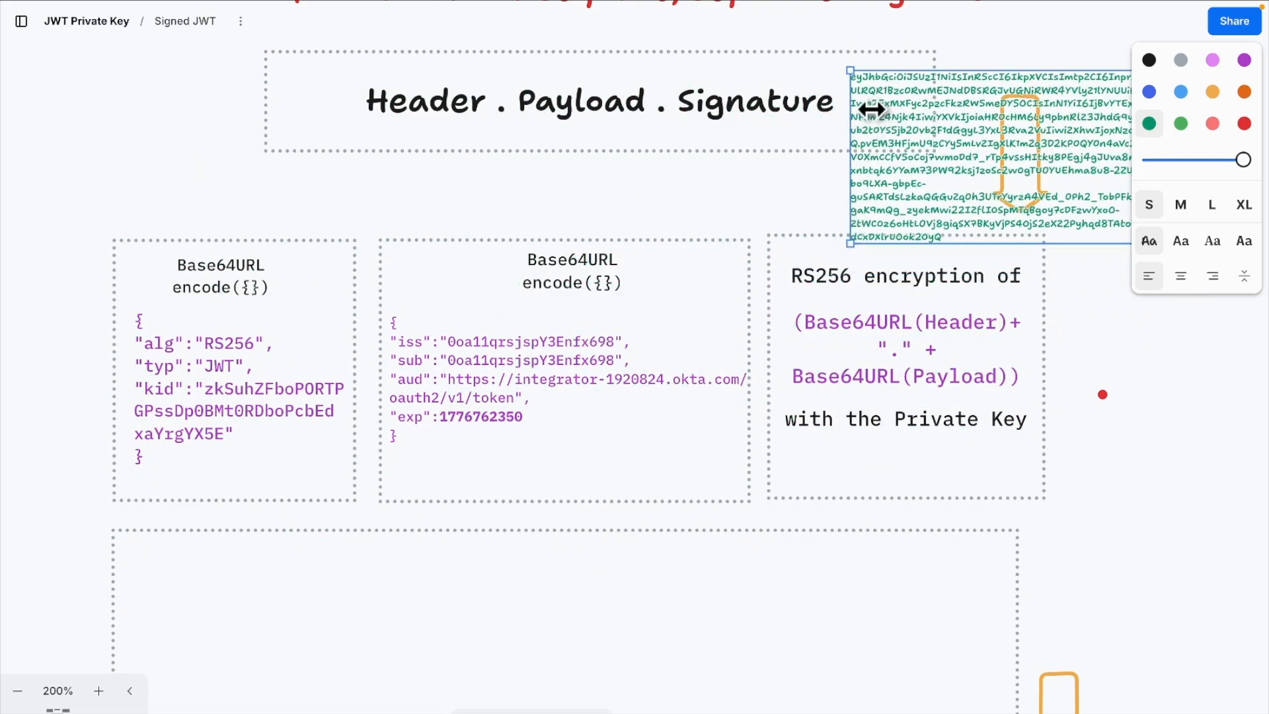
left_click_drag(850, 130, 289, 162)
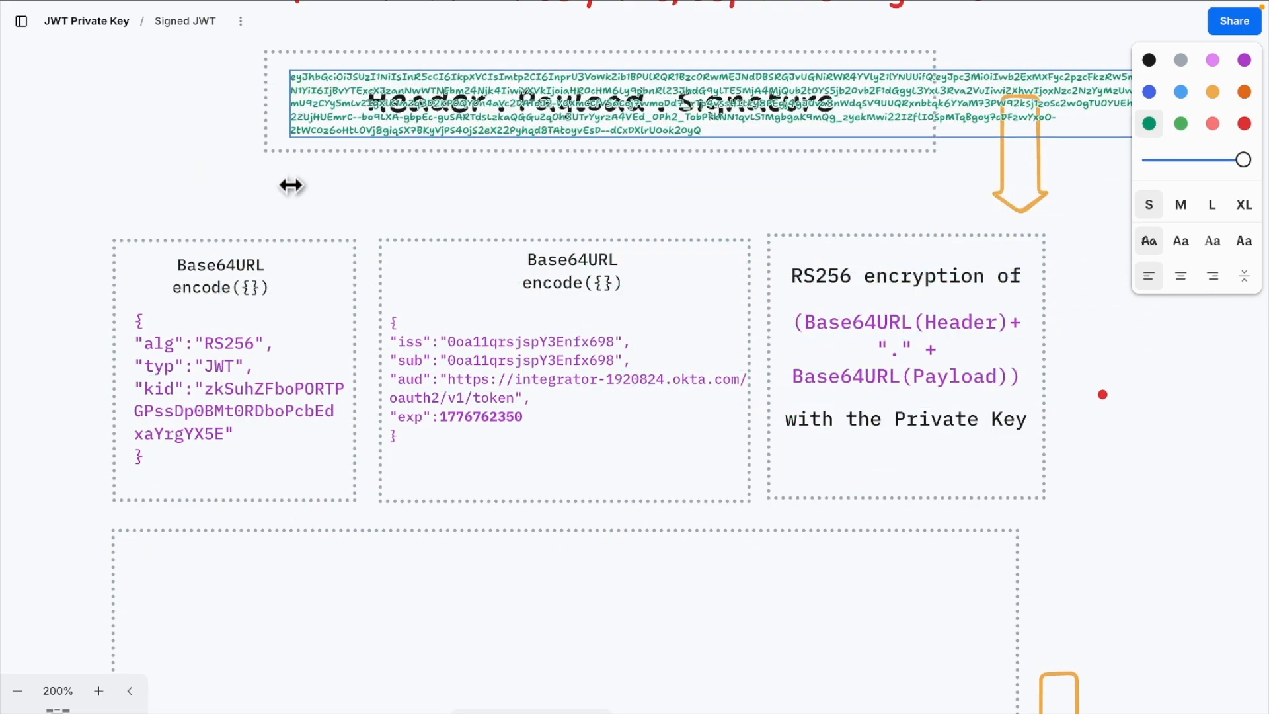
mouse_move(424, 115)
left_mouse_down()
mouse_move(241, 558)
mouse_move(263, 601)
mouse_move(250, 621)
mouse_move(253, 611)
left_mouse_up()
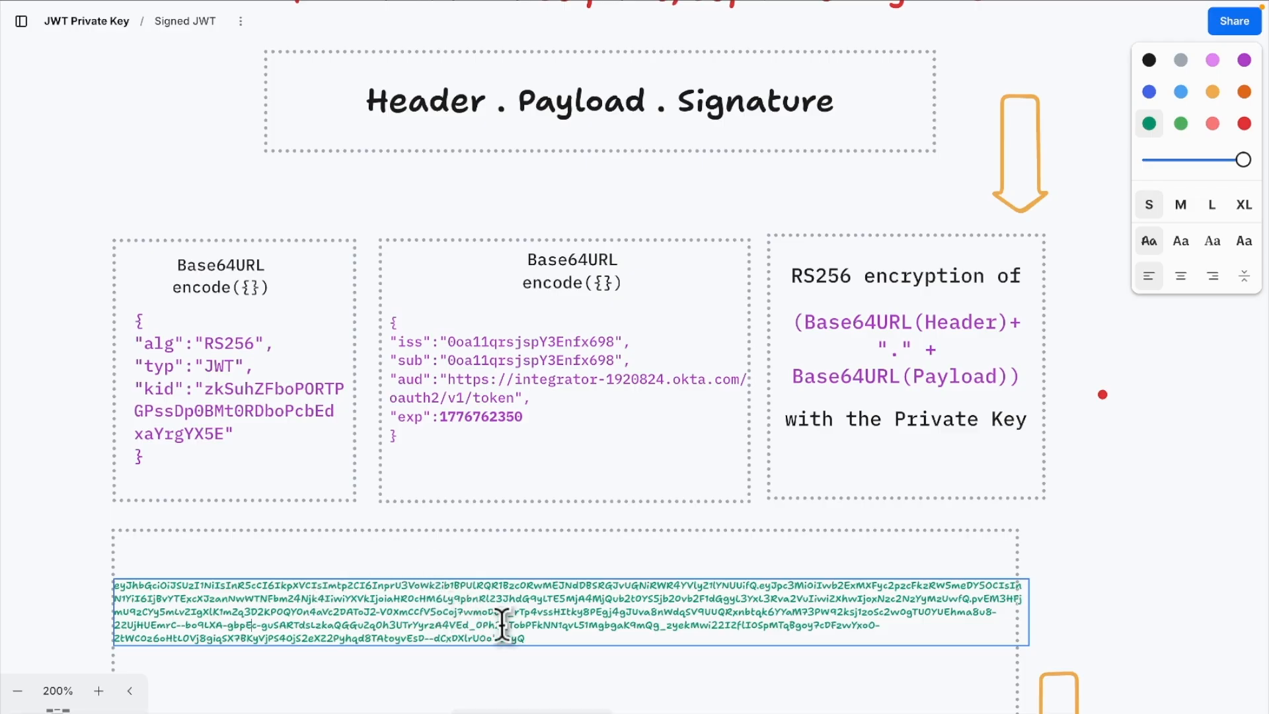
Step: Copy the encoded JWT again from the JWT Debugger and paste it into the JWT Decoder's encoded token field
scroll(505, 628, "down", 3)
scroll(506, 628, "down", 1)
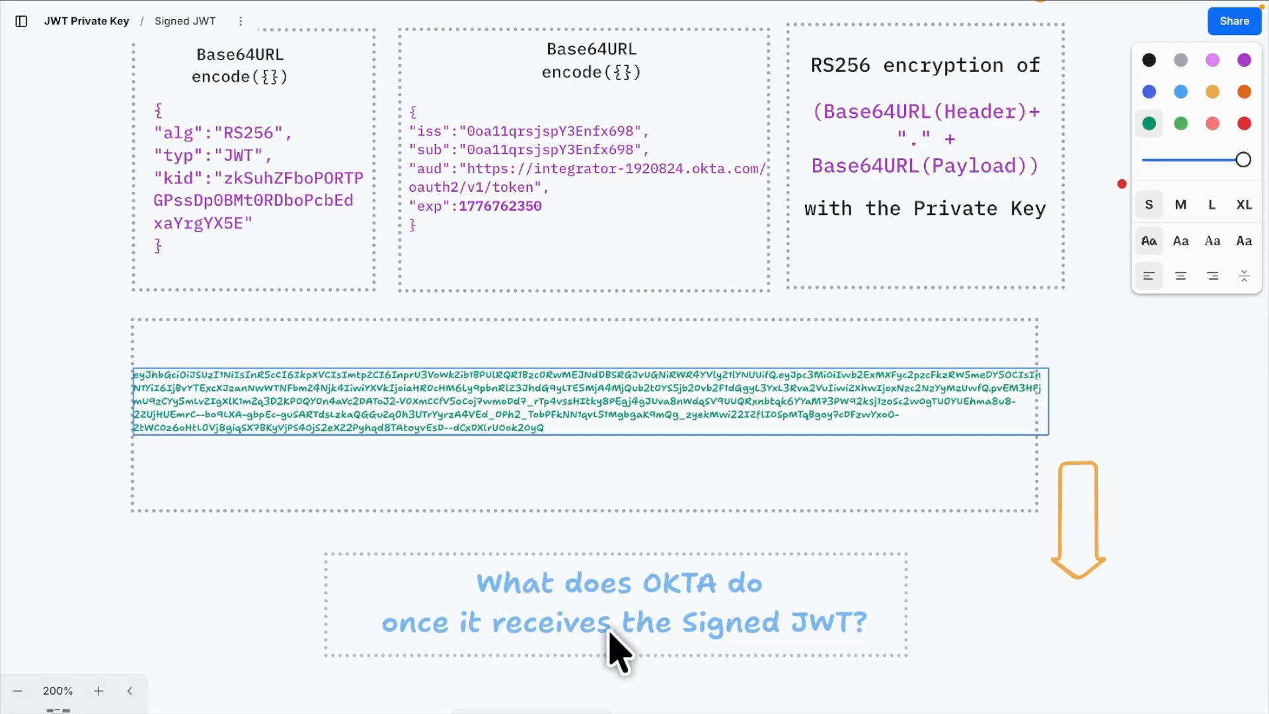
scroll(608, 632, "down", 1)
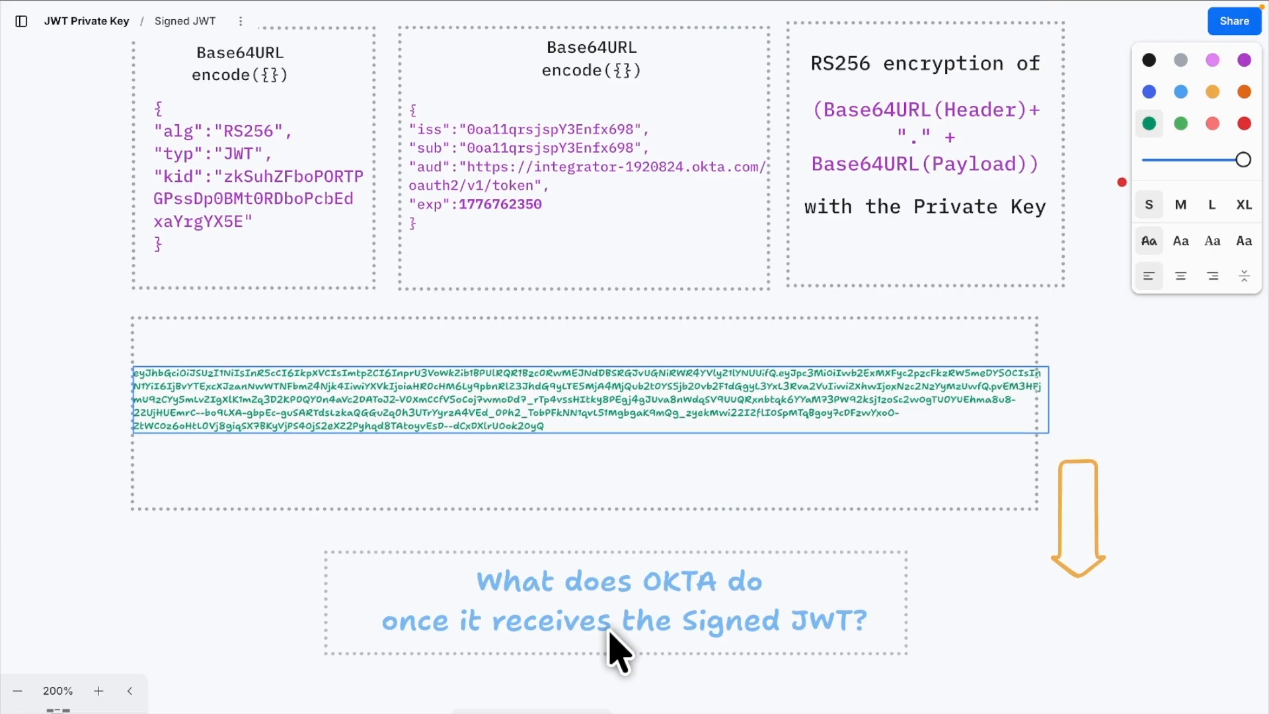
scroll(609, 632, "down", 5)
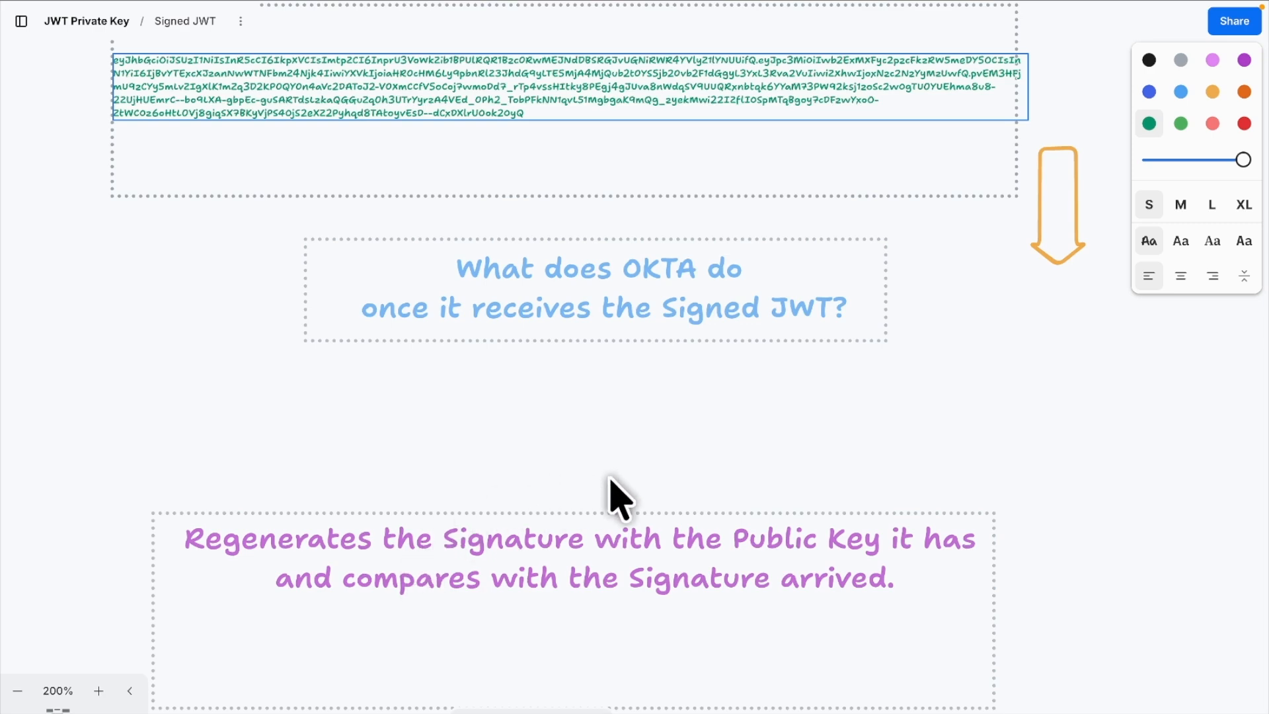
key("ctrl+Right")
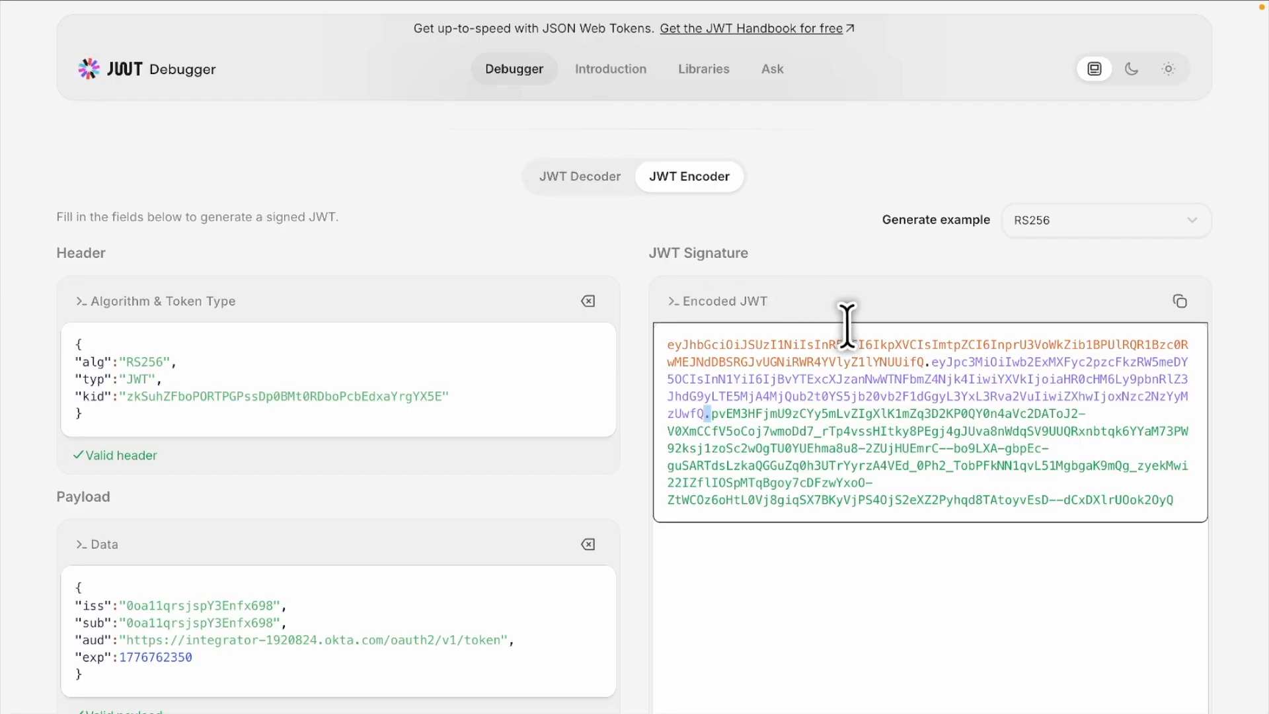
left_click(1180, 302)
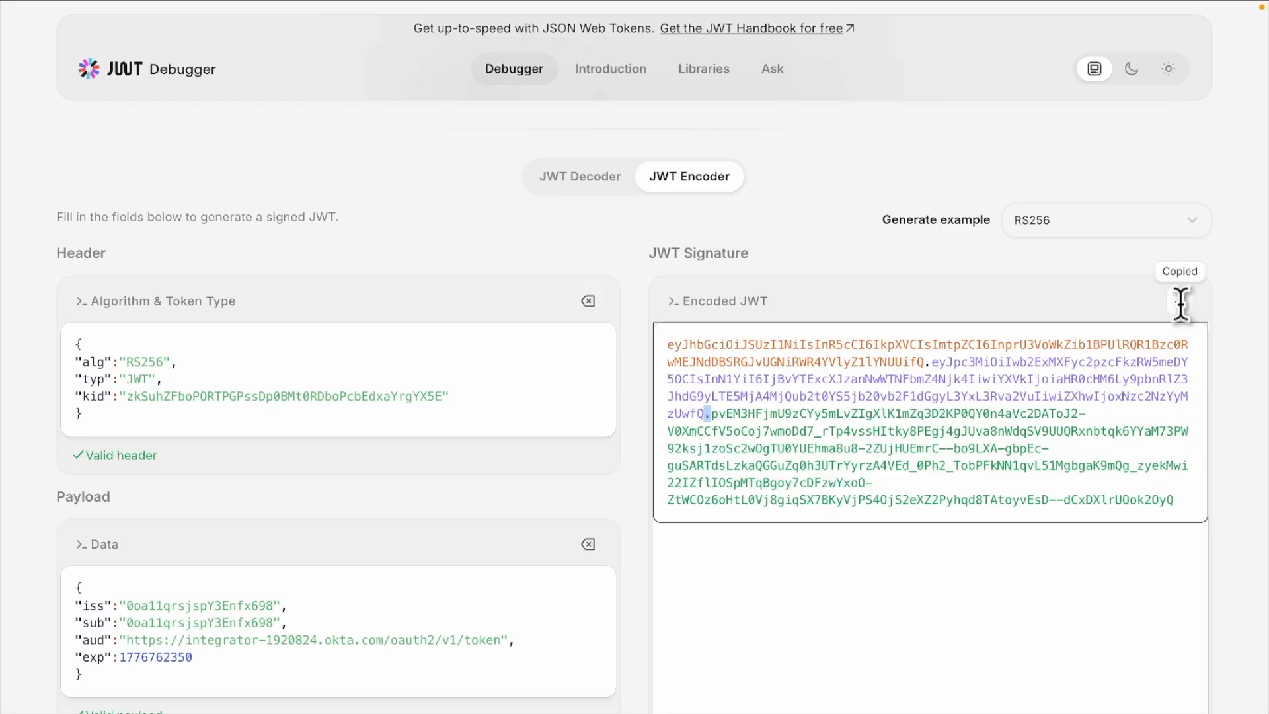
left_click(578, 176)
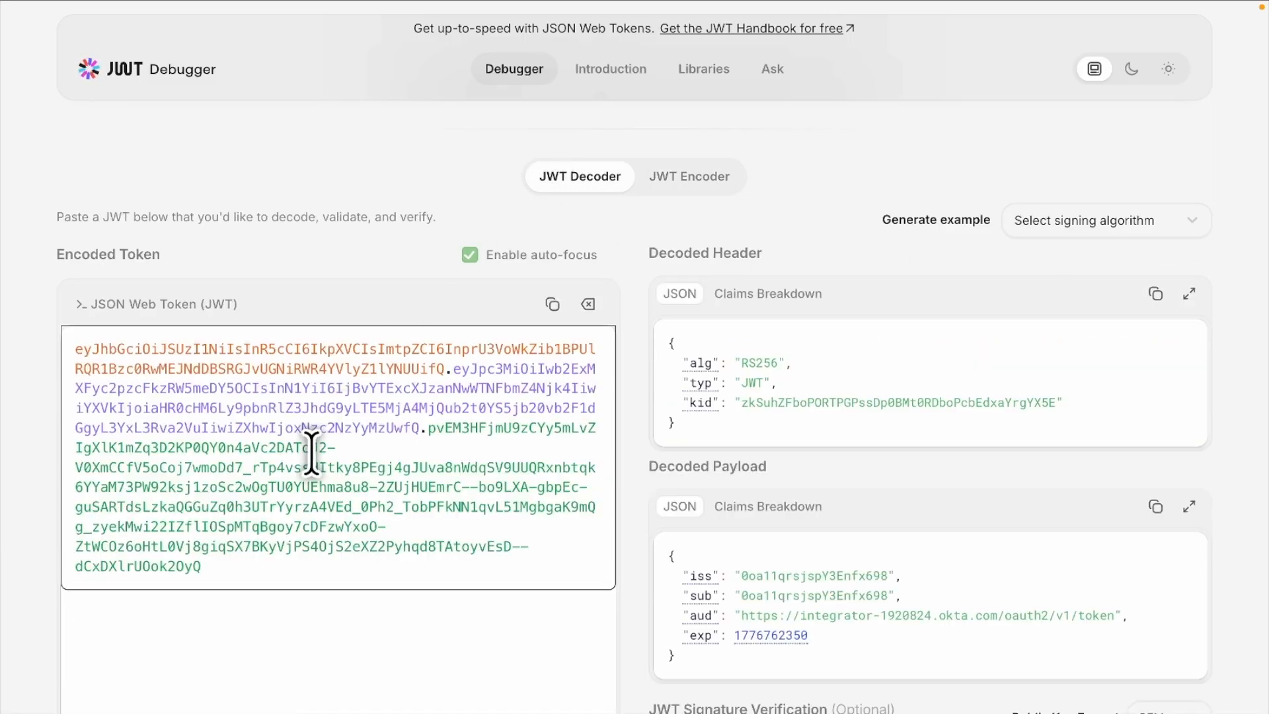
key("super+a")
key("super+v")
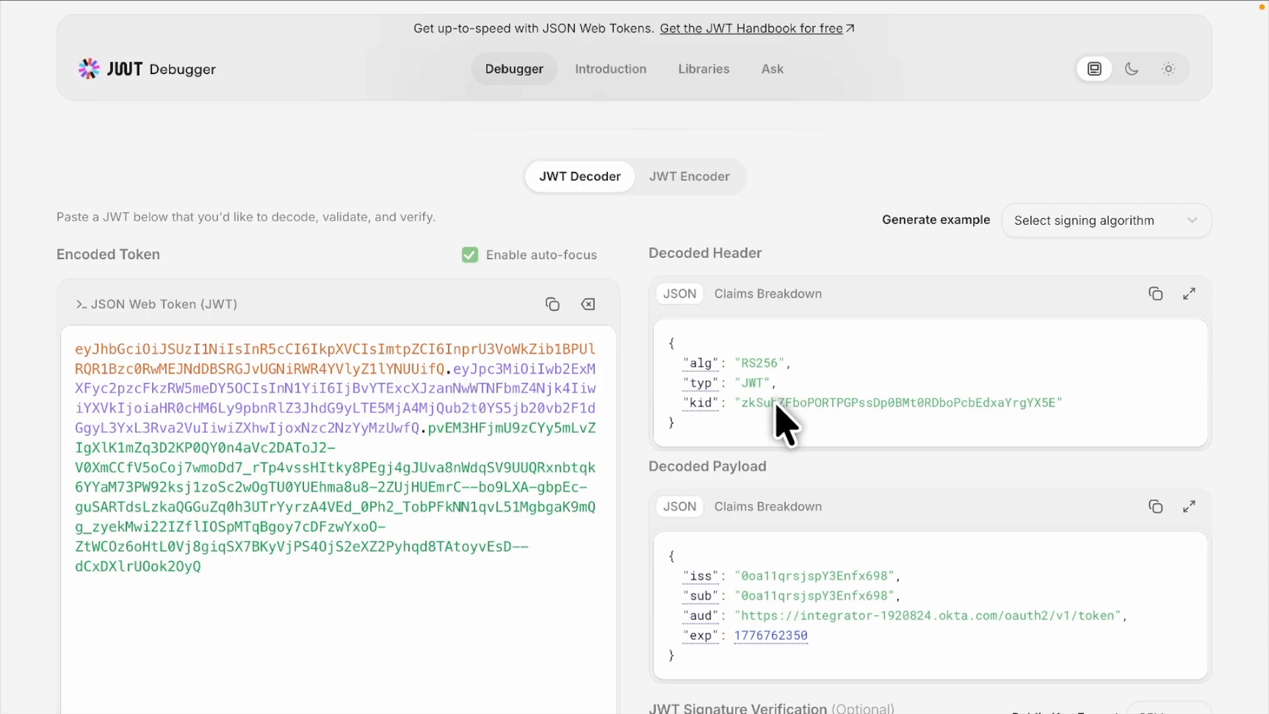
Step: Examine the decoded header, the payload claims and the public key section of the JWT signature verification
scroll(786, 423, "down", 1)
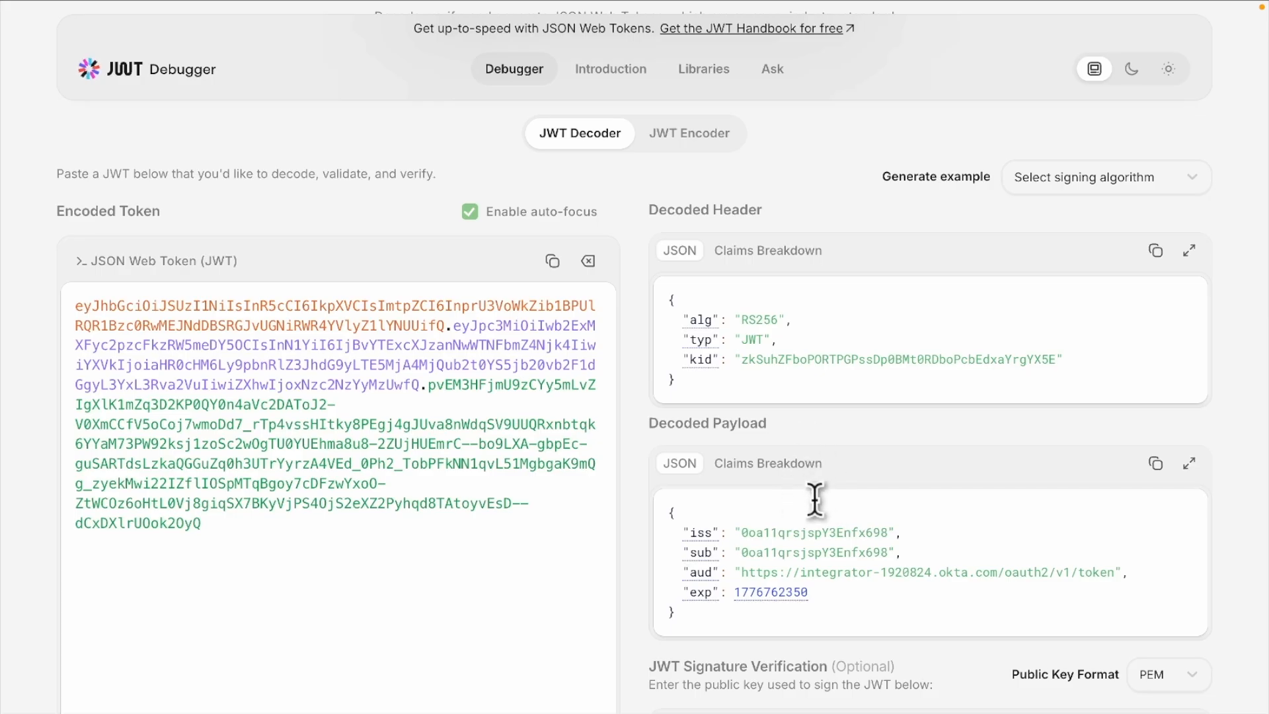
scroll(782, 482, "down", 4)
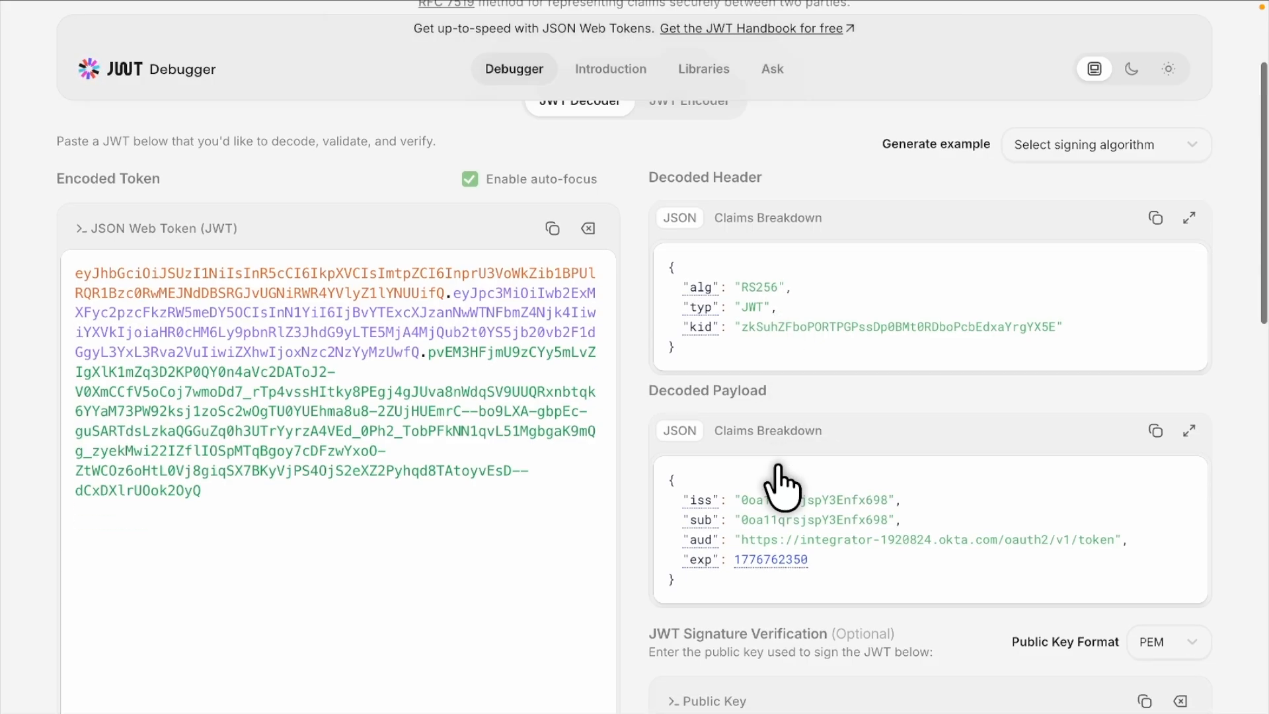
scroll(782, 487, "up", 1)
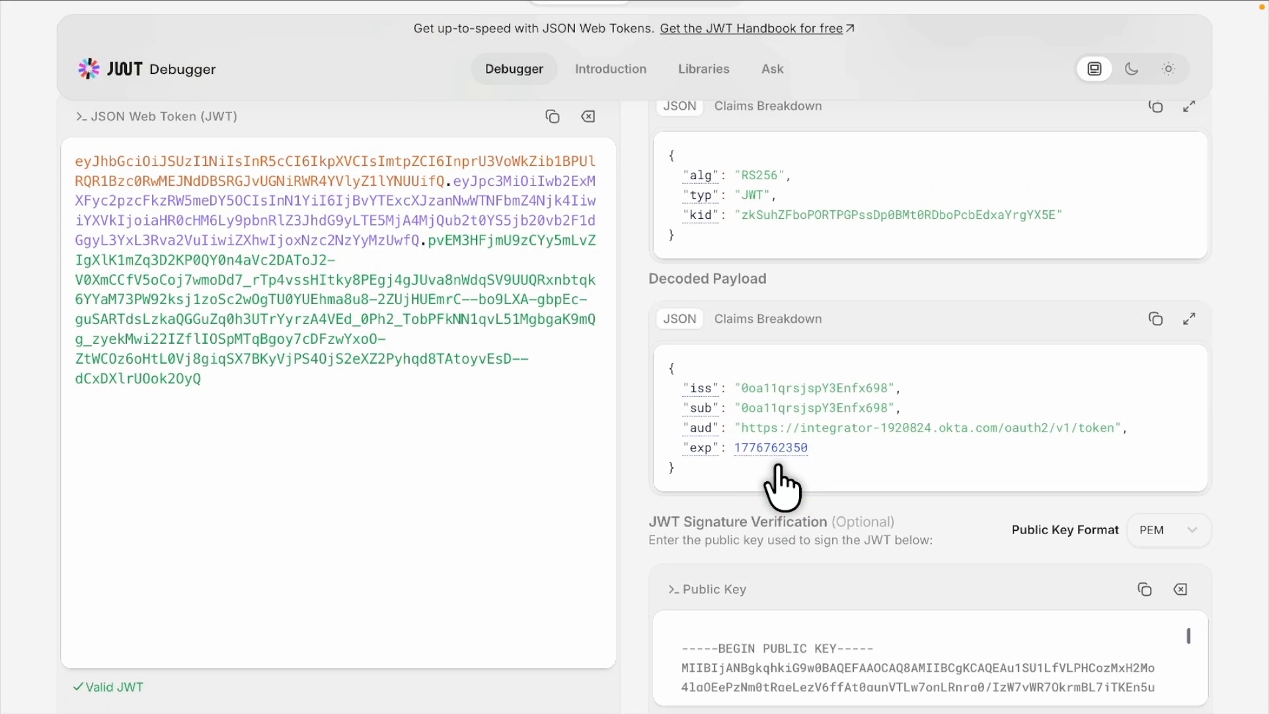
scroll(782, 487, "down", 3)
left_click(764, 528)
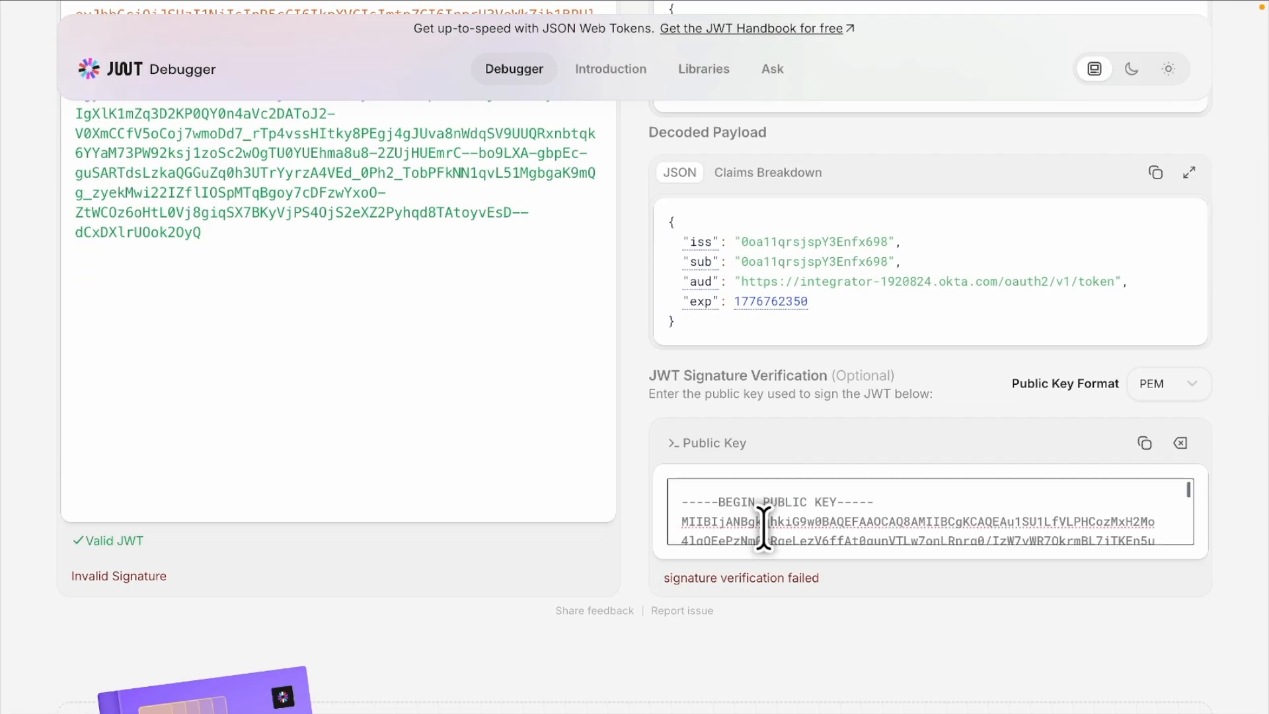
key("ctrl+Left")
key("ctrl+Right")
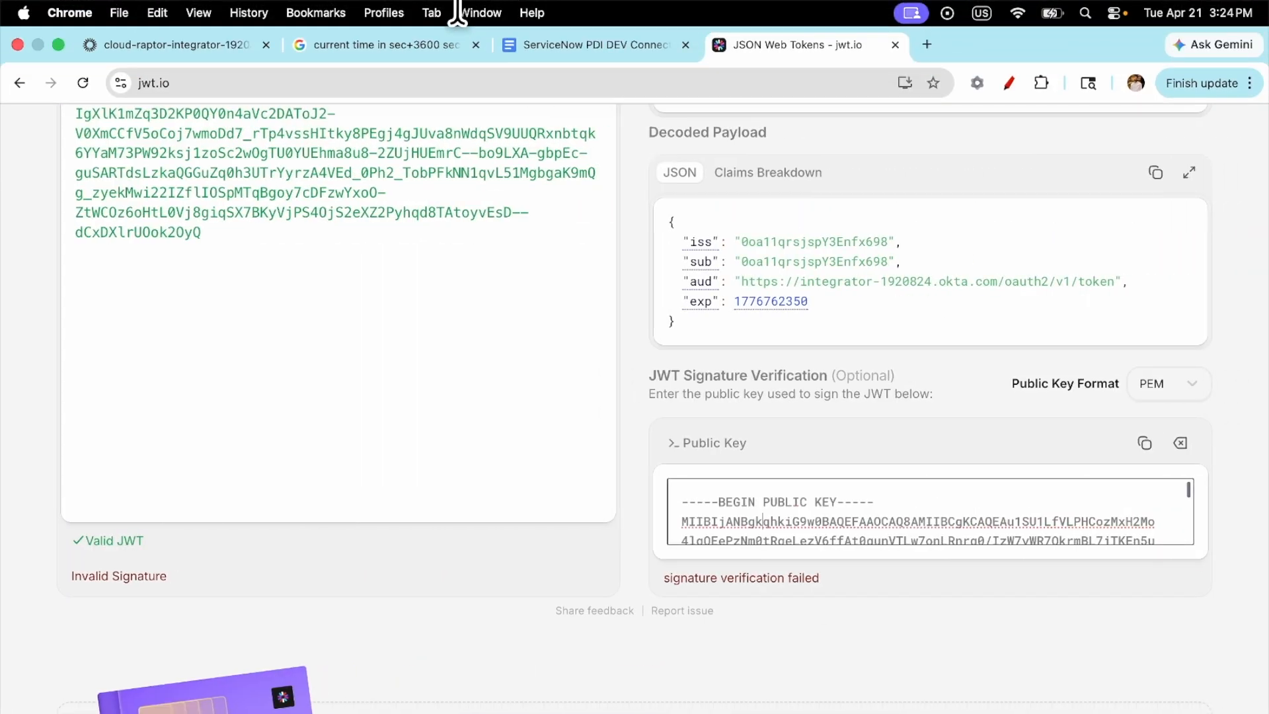
Step: Copy the whole public key block, including its BEGIN and END lines, from the Google Docs document below the private key
left_click(515, 46)
left_click(413, 555)
scroll(413, 555, "down", 4)
left_click_drag(496, 595, 343, 471)
key("super+c")
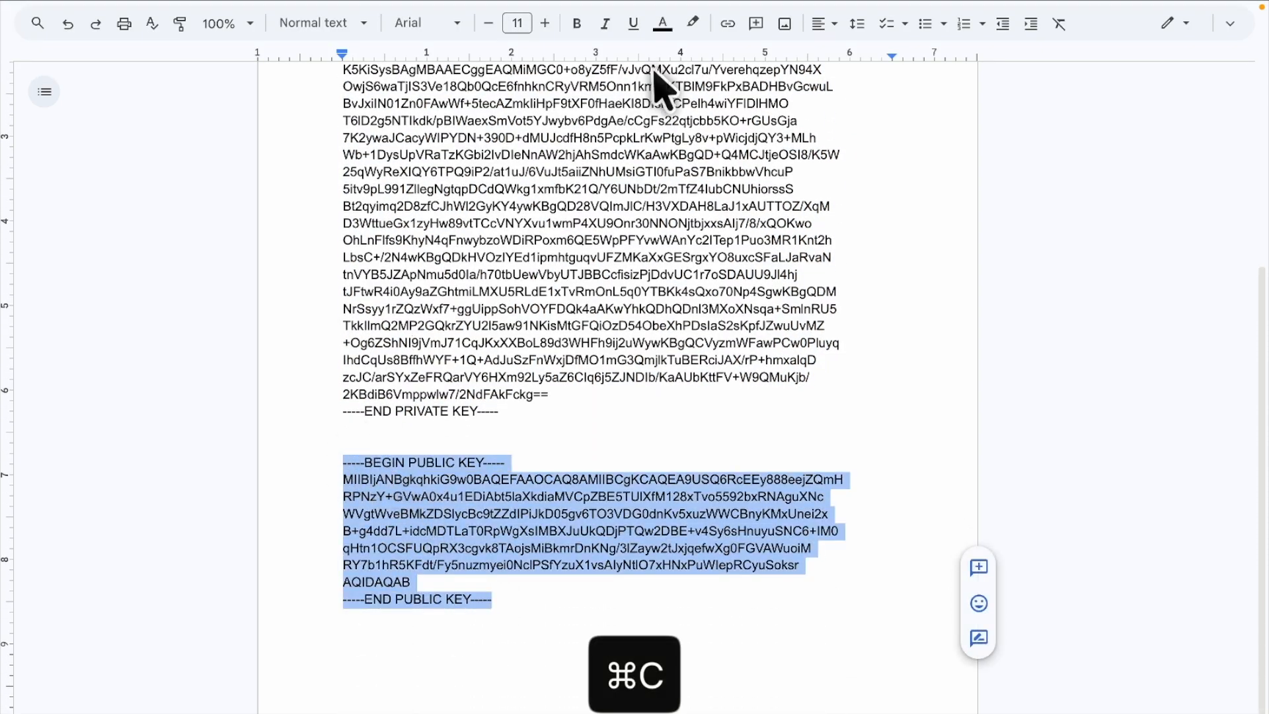
Step: Replace the sample key in the JWT Decoder's Public Key field with the copied public key
left_click(734, 46)
left_click(782, 509)
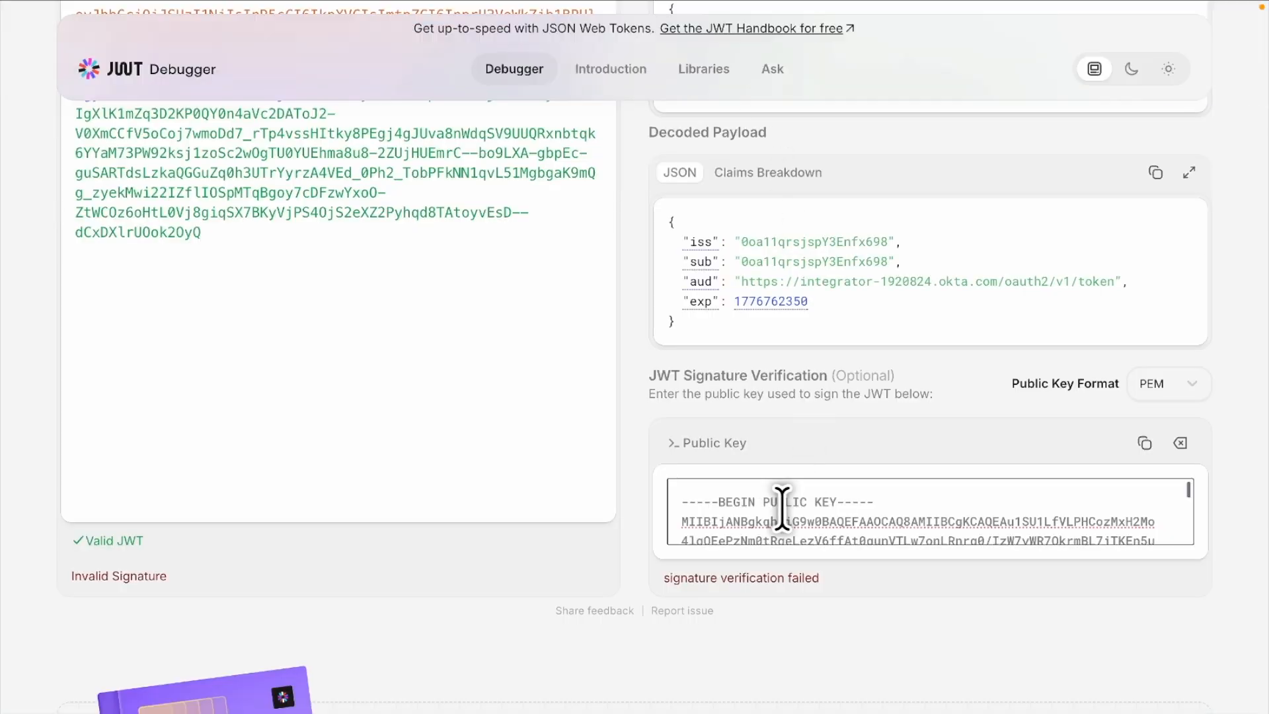
key("super+a")
key("super+v")
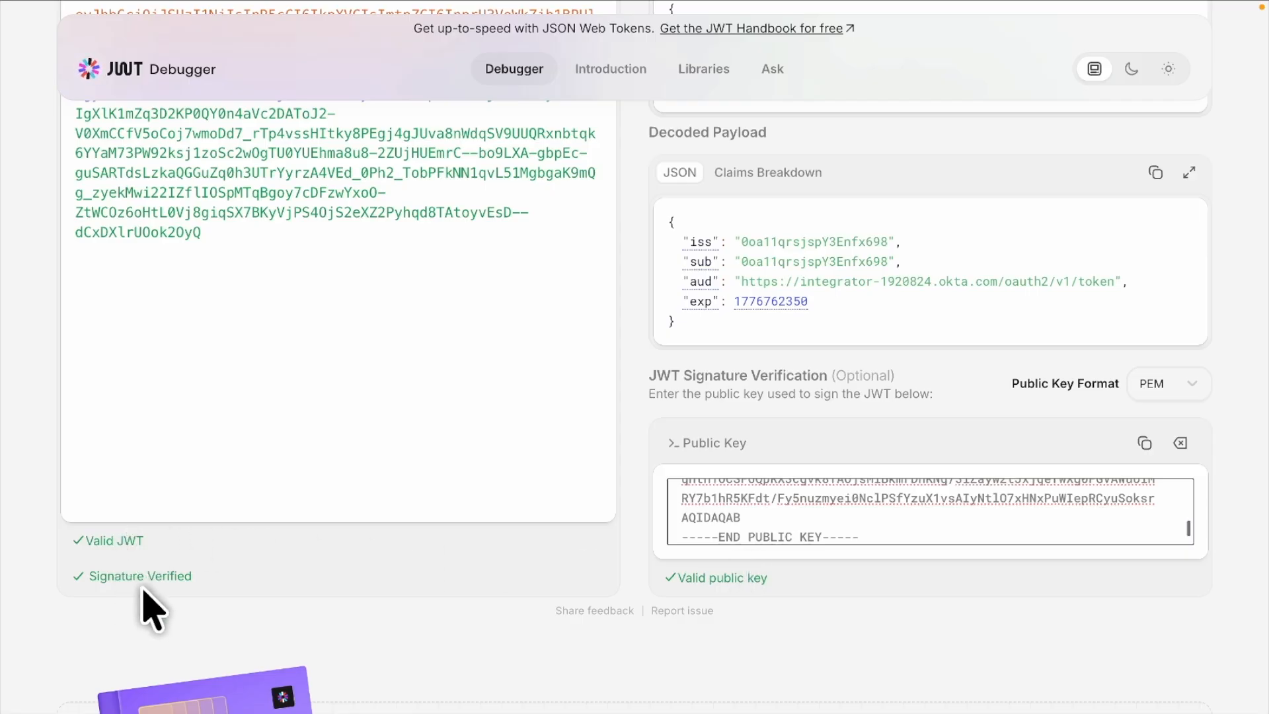
Step: Examine the Signed JWT whiteboard notes on regenerating and comparing the signature and what matching signatures confirm
key("ctrl+alt+a")
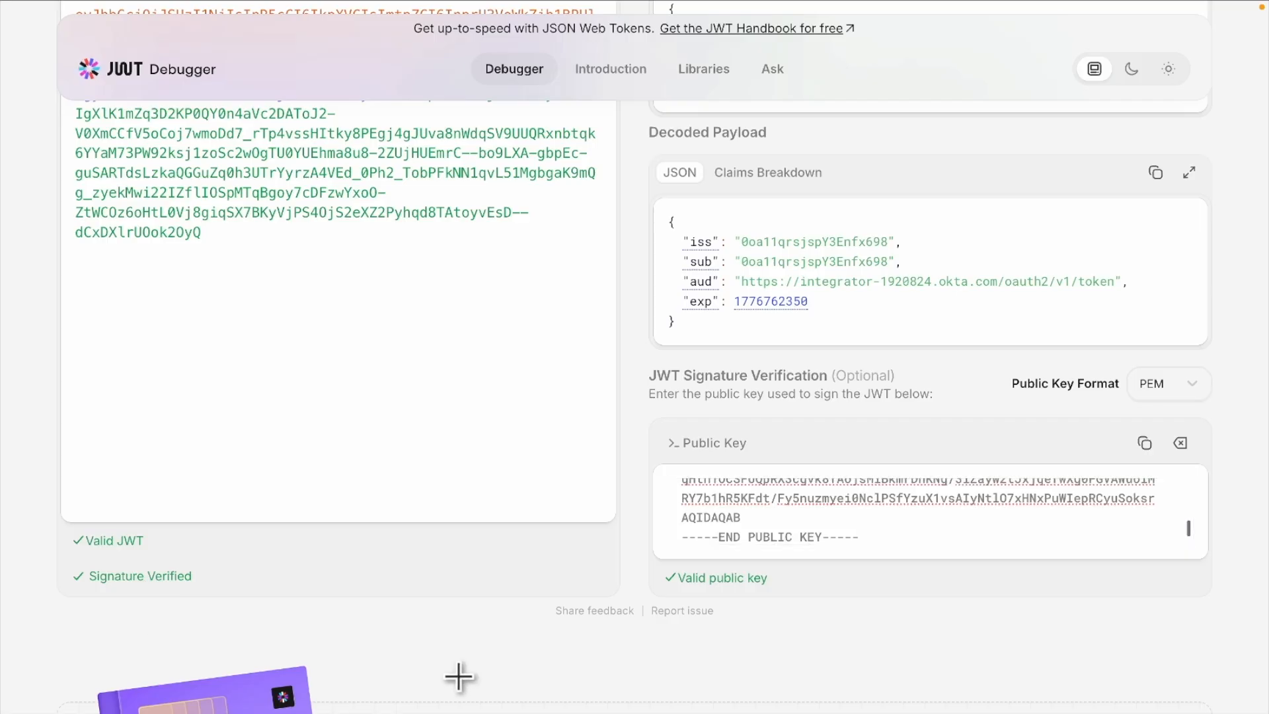
key("ctrl+Left")
scroll(458, 677, "down", 5)
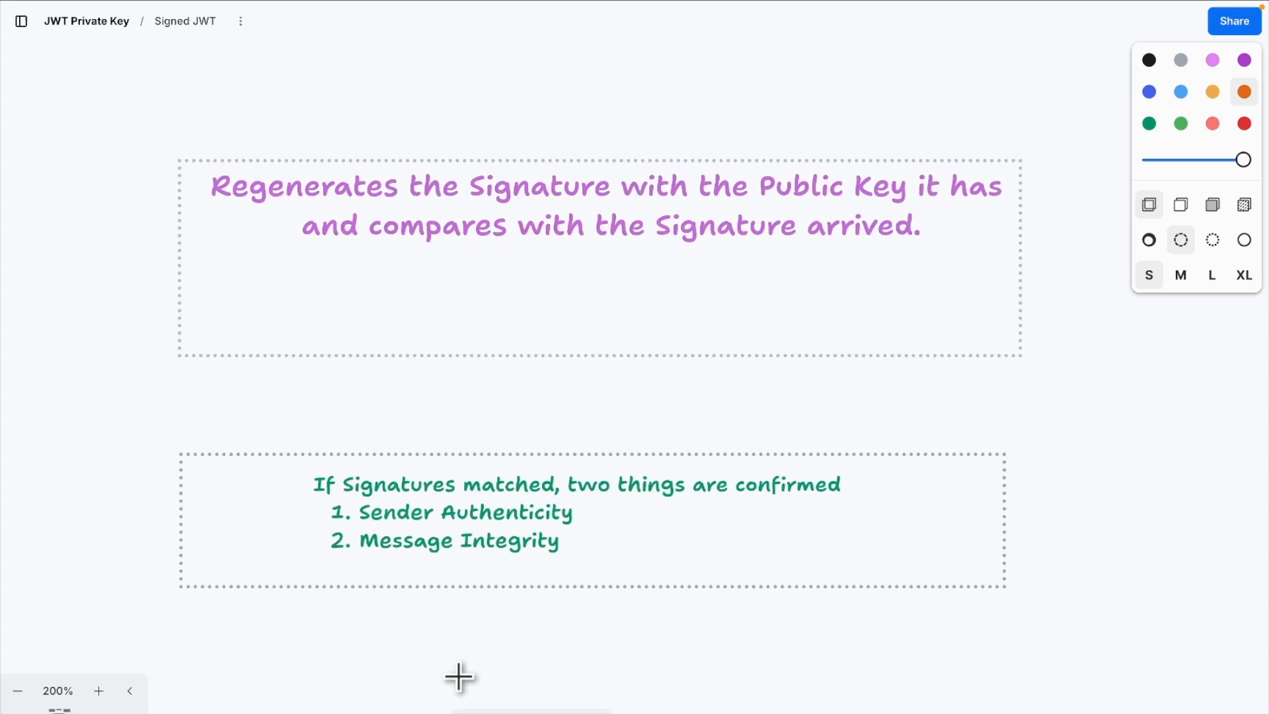
key("ctrl+Right")
key("ctrl+Right")
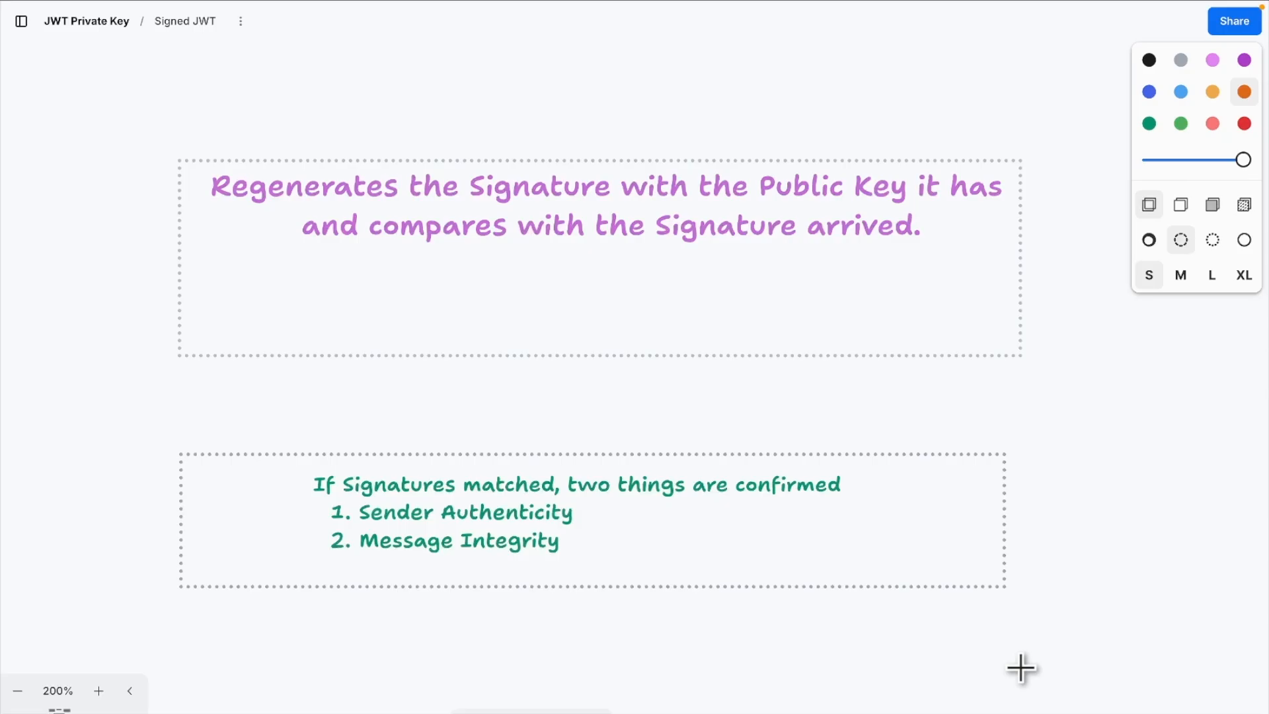
key("ctrl+Right")
key("ctrl+Right")
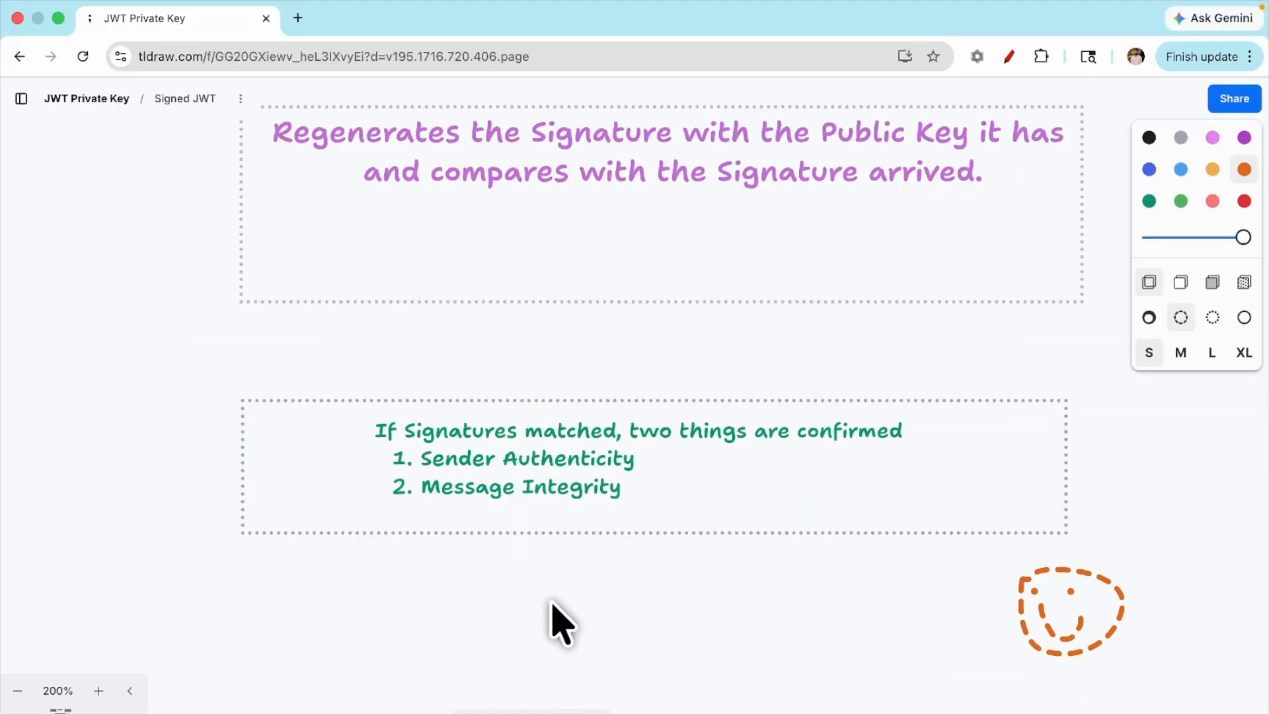
Step: Switch to ServiceNow and start a new X.509 certificate record from the System Definition Certificates list, opened in a separate tab
key("ctrl+Left")
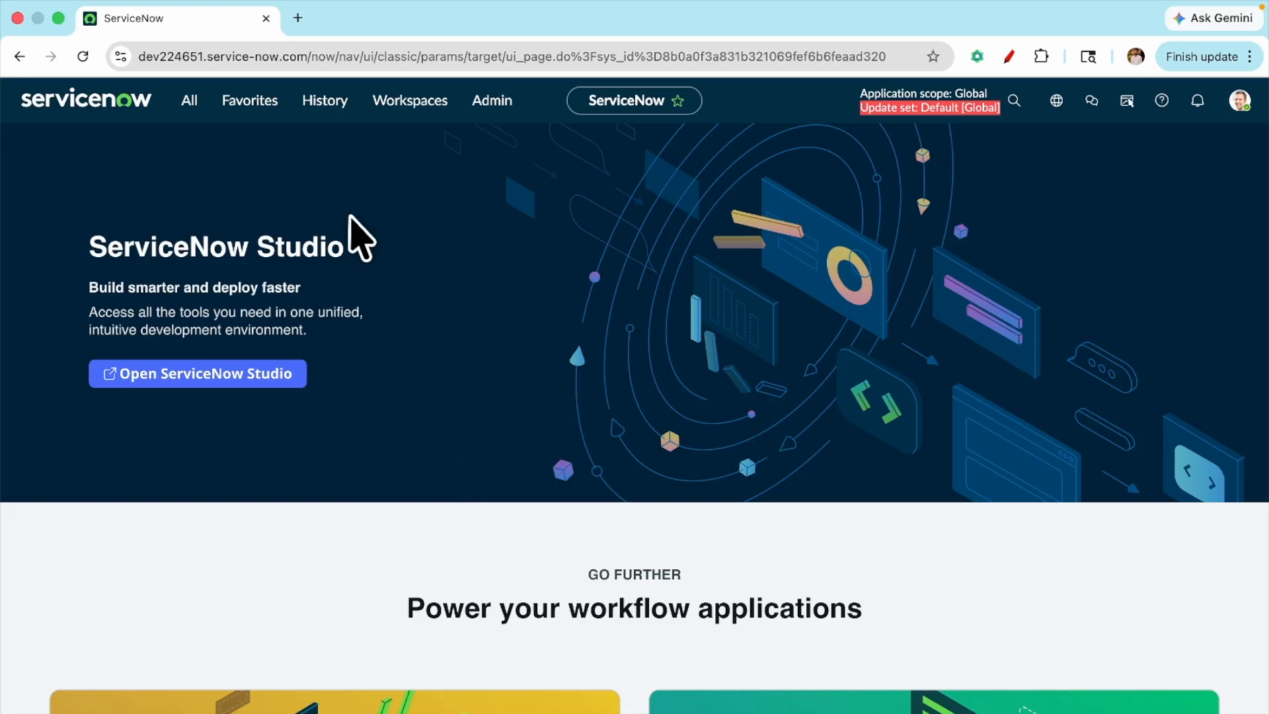
left_click(188, 100)
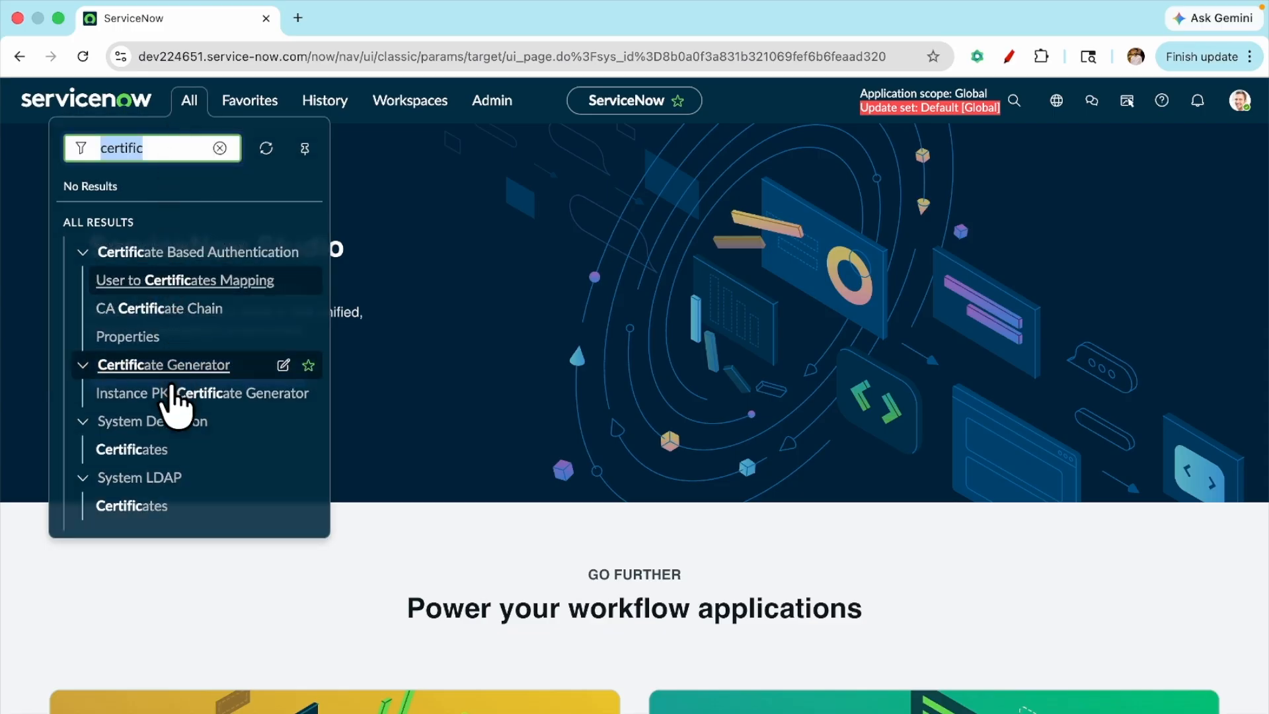
left_click(144, 451, "super")
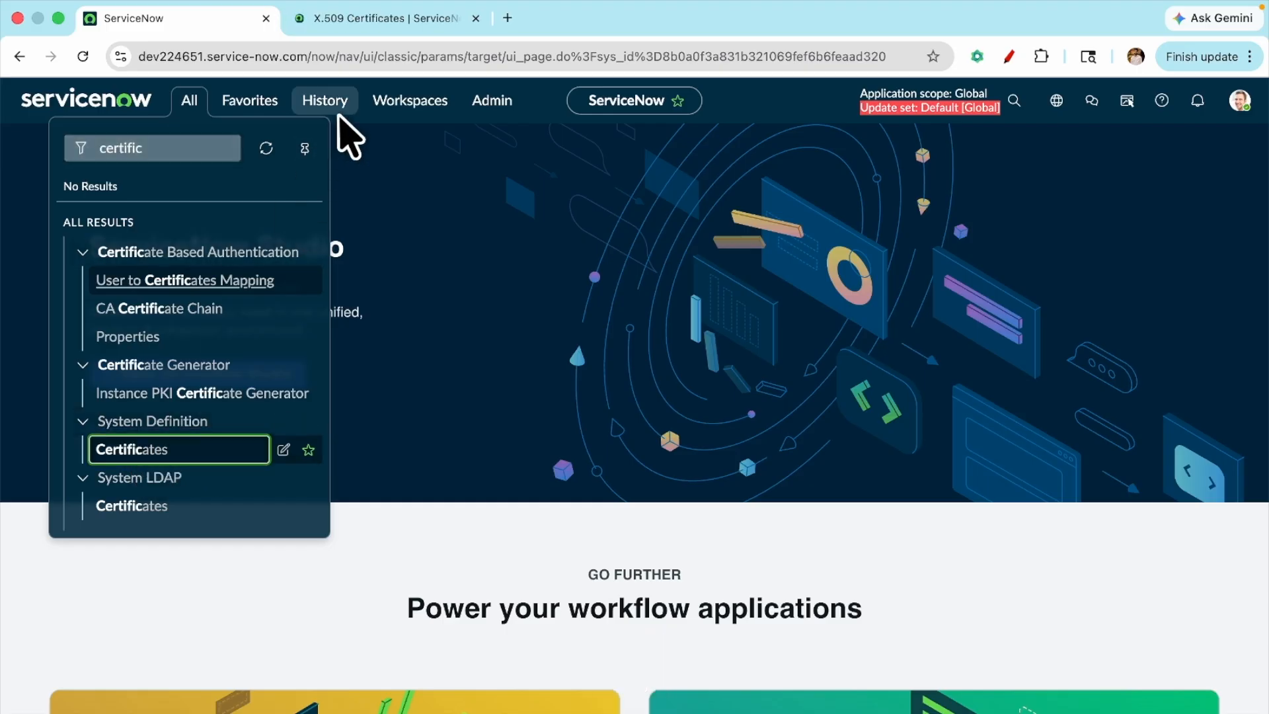
left_click(351, 20)
left_click(1232, 99)
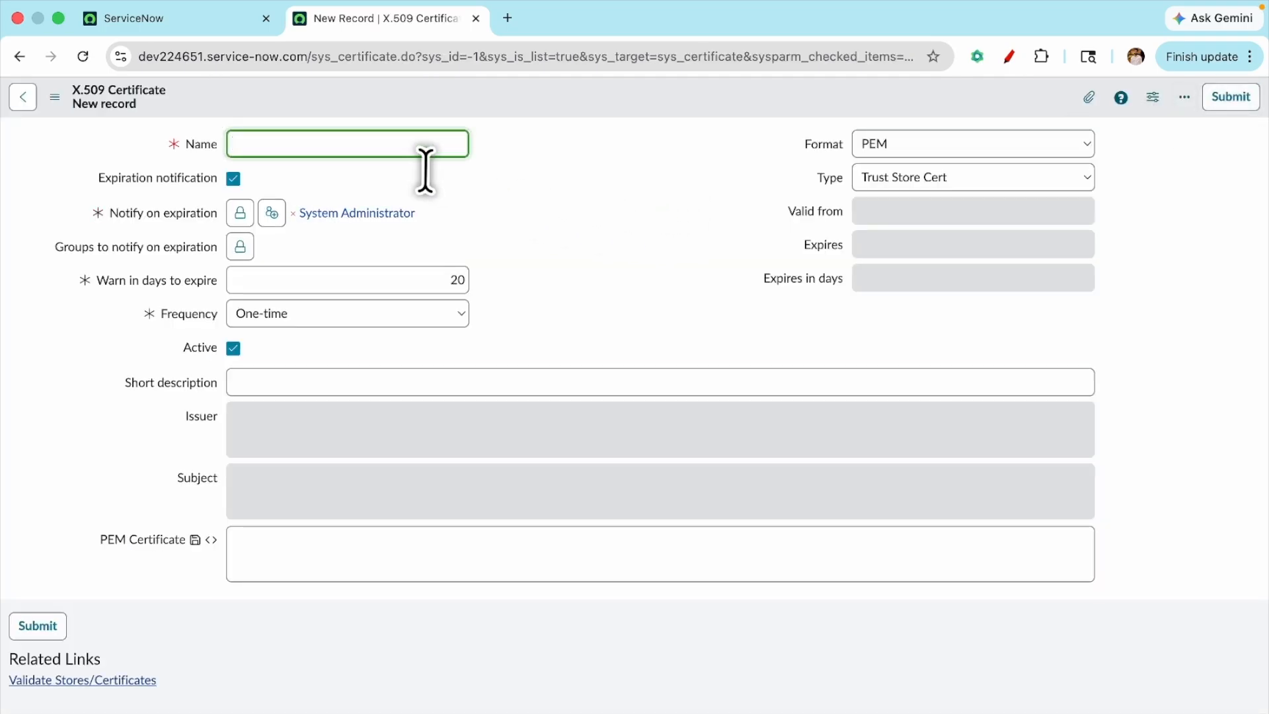
Step: Name the certificate record "OKta JWT Private Key" and set its type to Java Key Store
type("OKt")
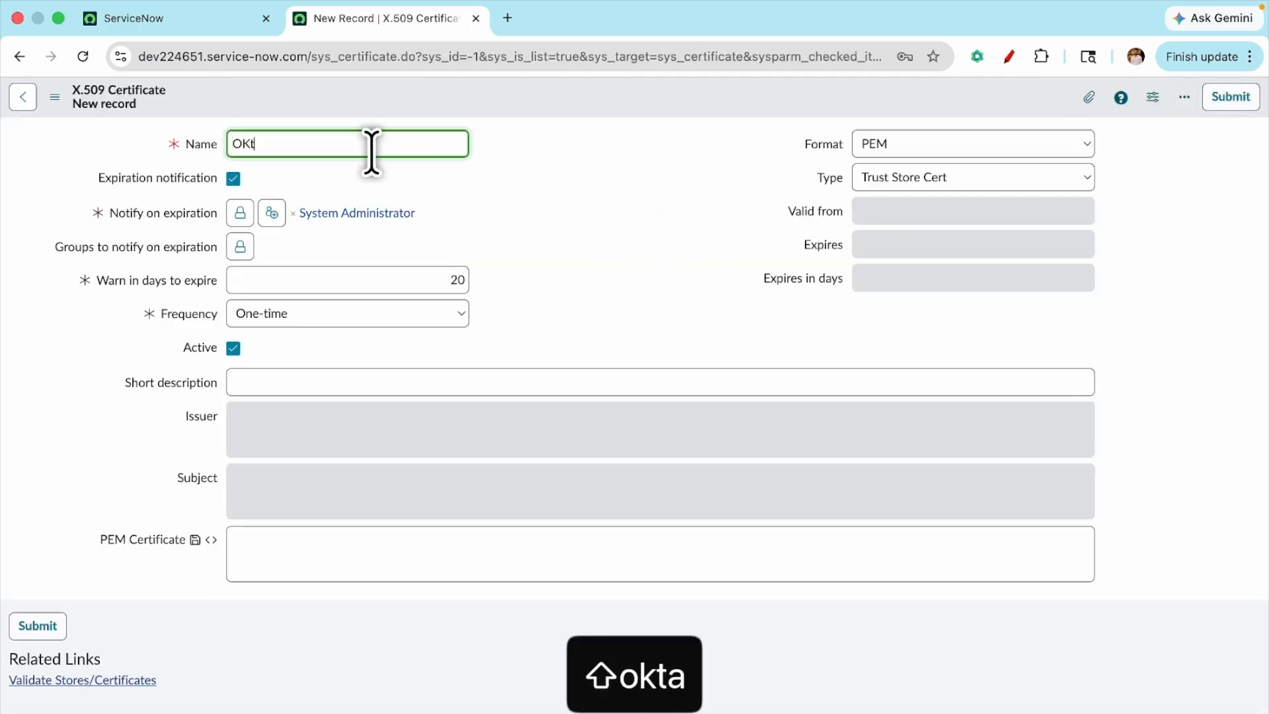
type("a JWT P")
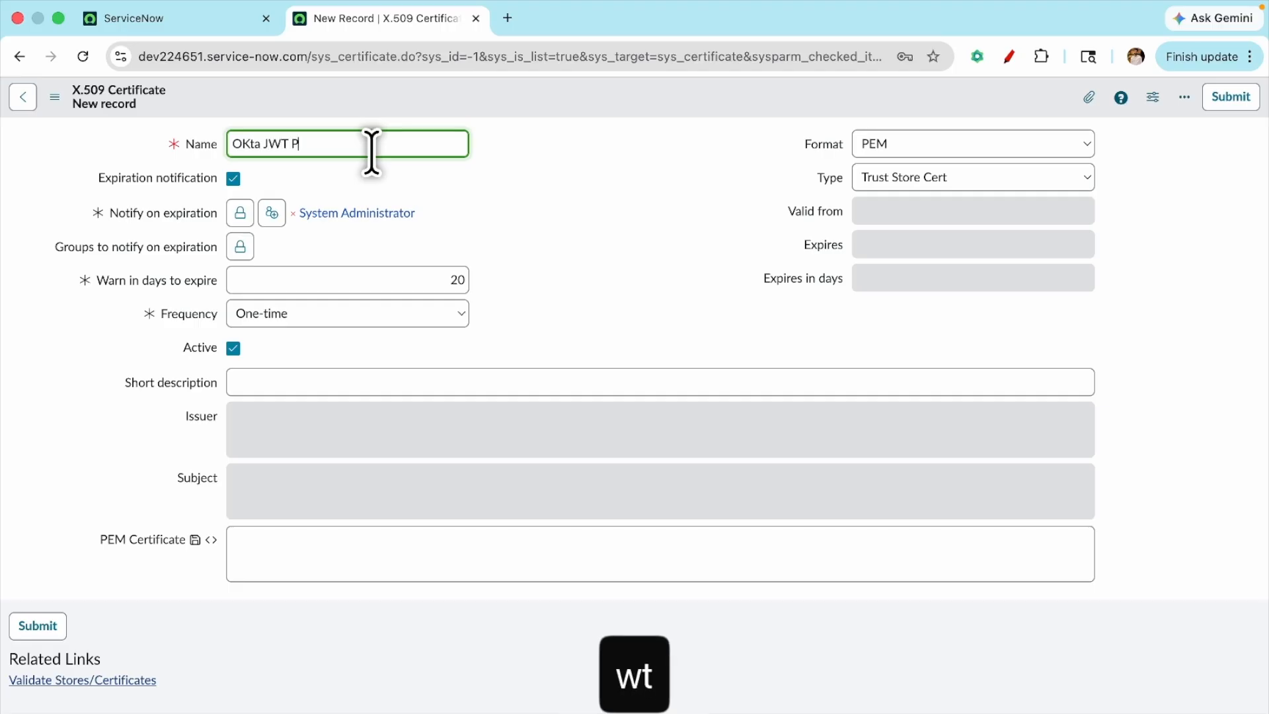
type("rivate Key")
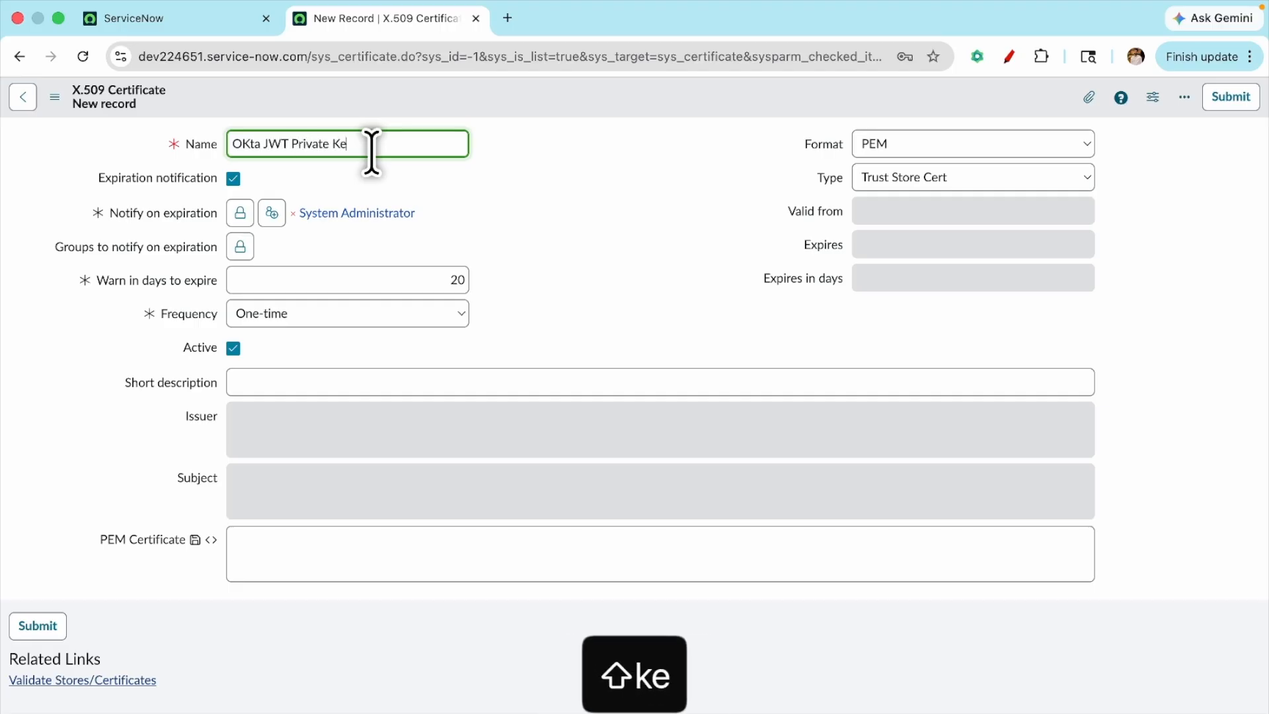
left_click(596, 173)
left_click(886, 147)
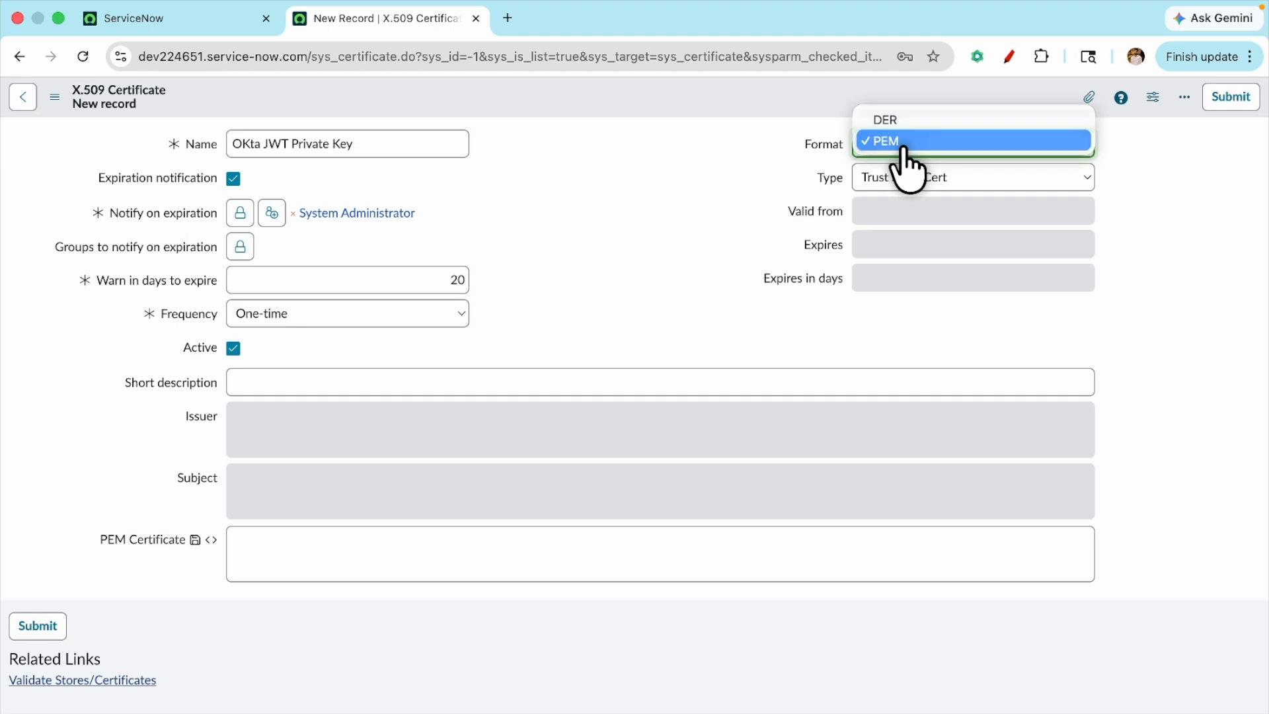
left_click(899, 140)
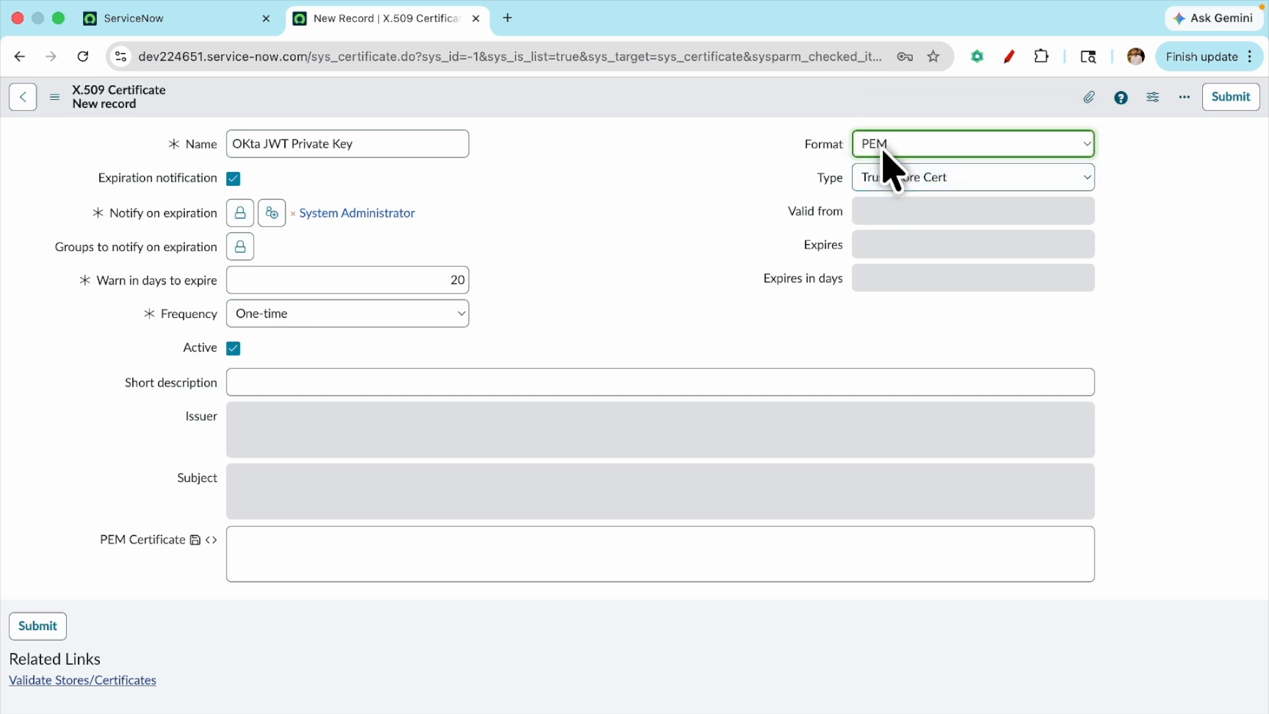
left_click(888, 179)
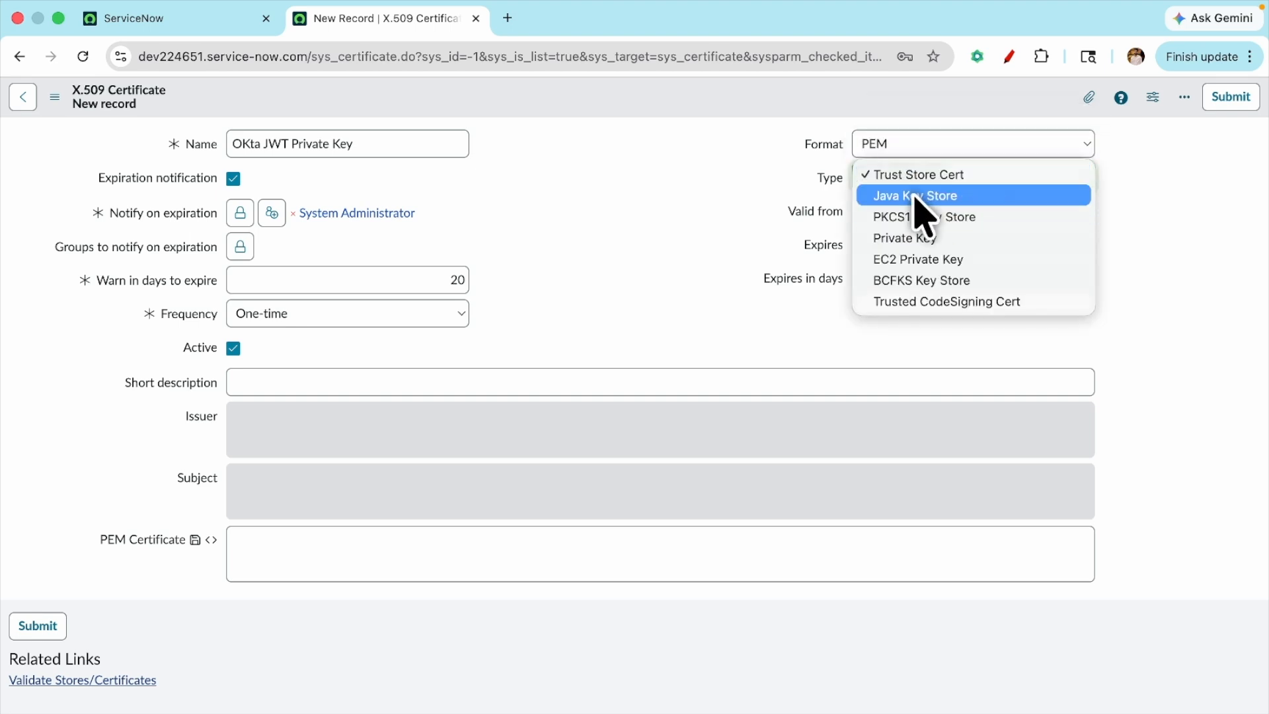
left_click(922, 198)
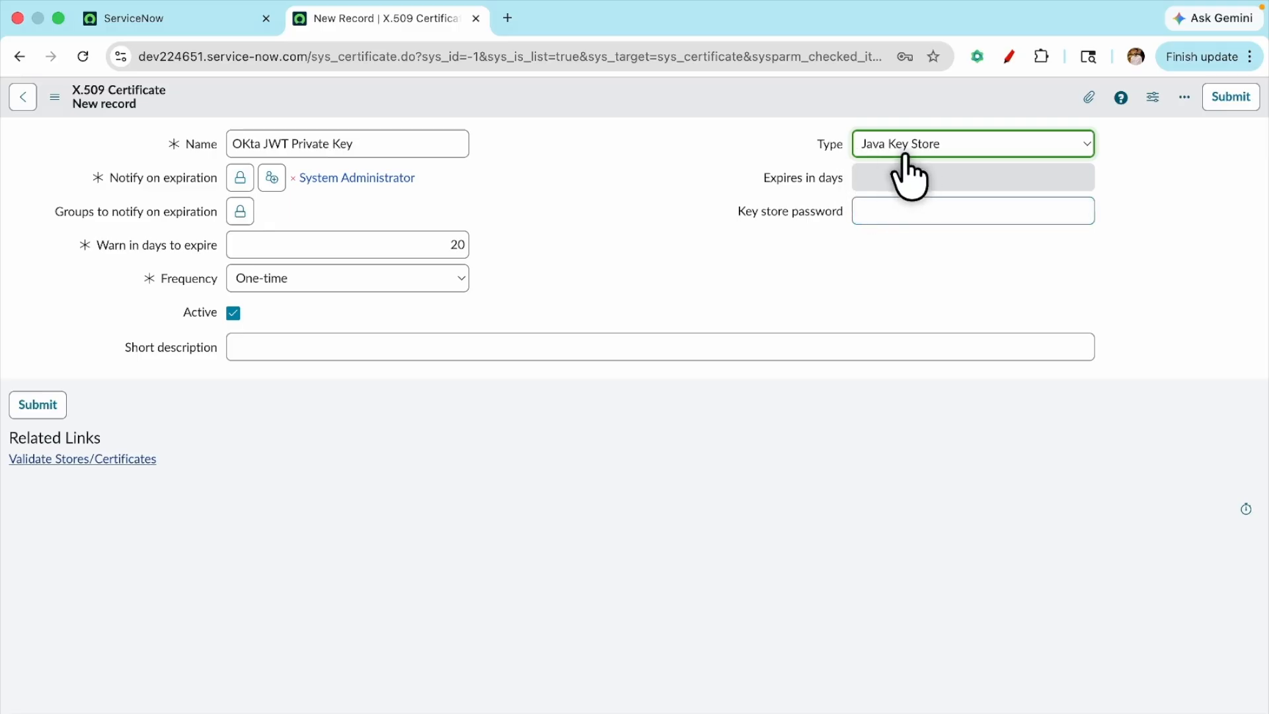
Step: Enter the key store password and save the certificate record, staying on its form
left_click(889, 209)
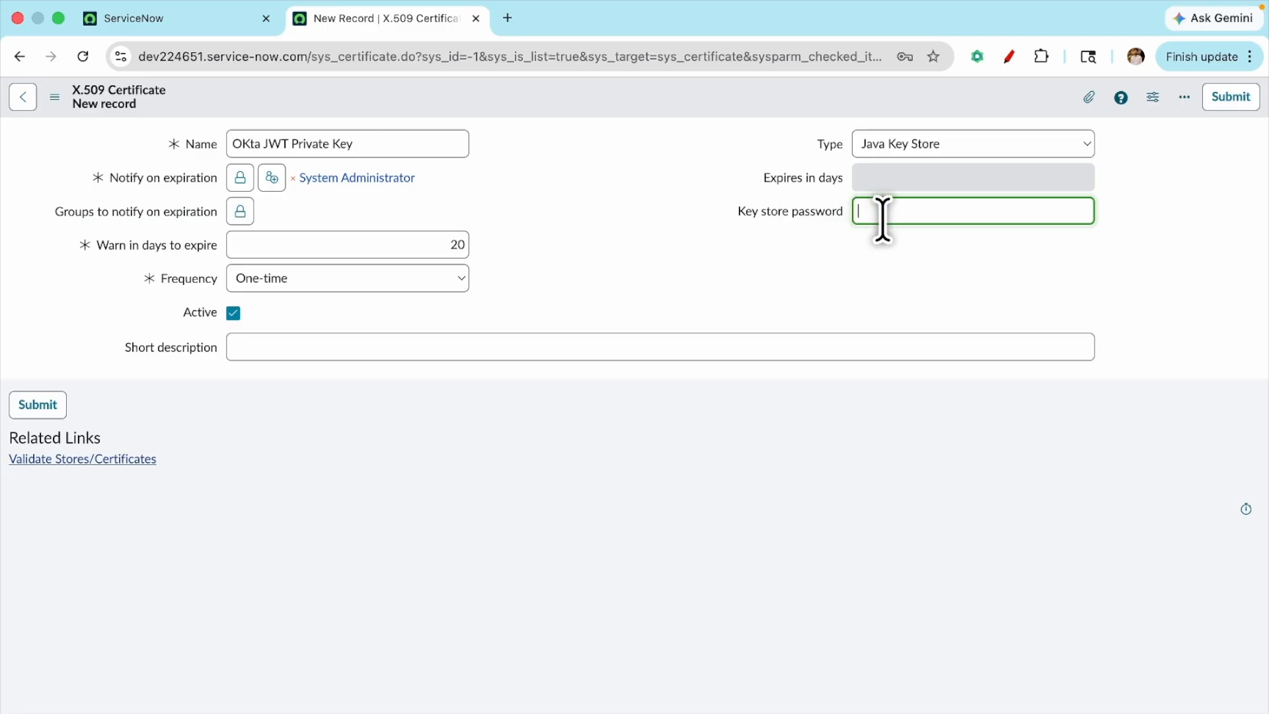
type("•")
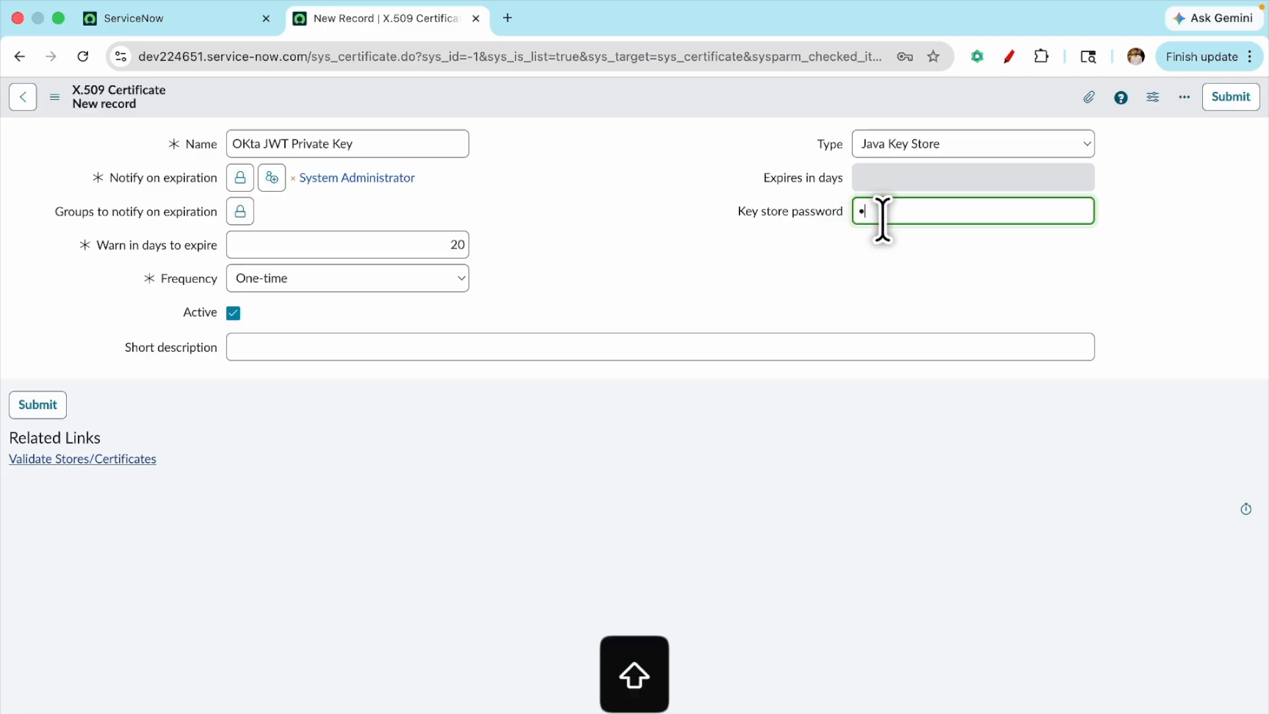
key("shift")
key("super+v")
right_click(618, 109)
left_click(628, 113)
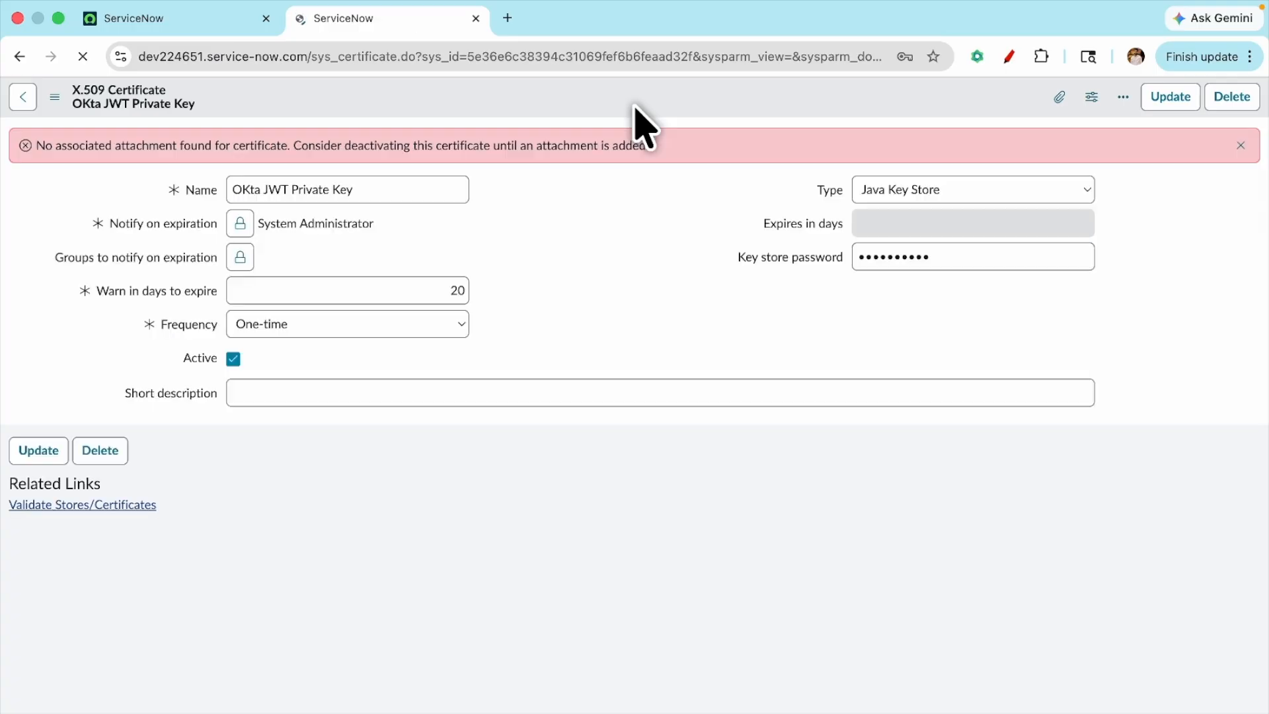
Step: Attach keystore.jks from the keystore-work folder to the certificate record and validate its key store
left_click(1028, 98)
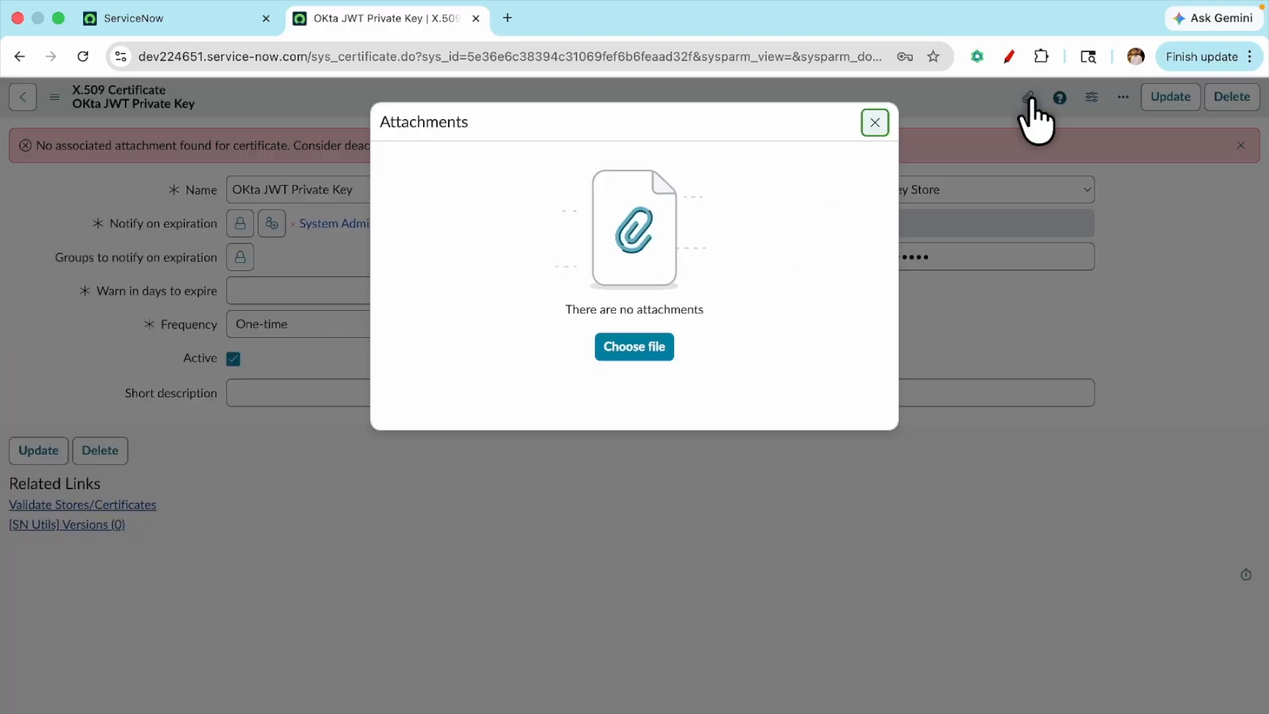
left_click(658, 346)
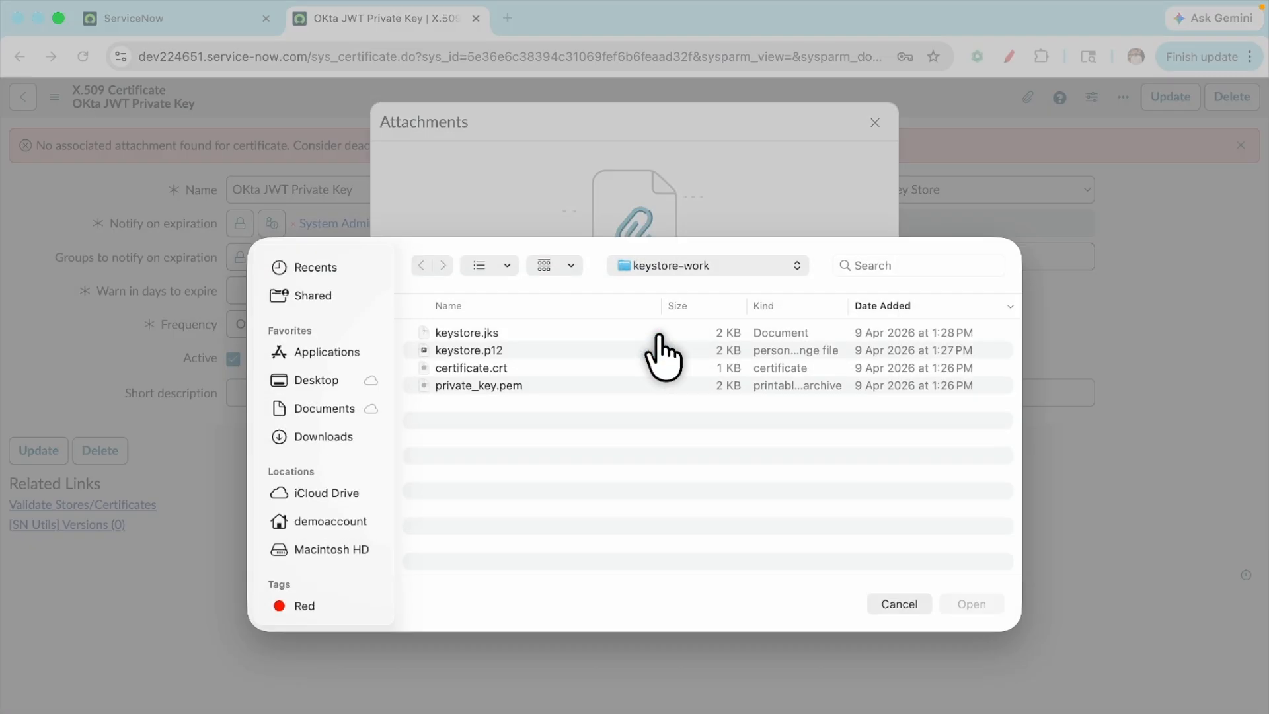
left_click(490, 333)
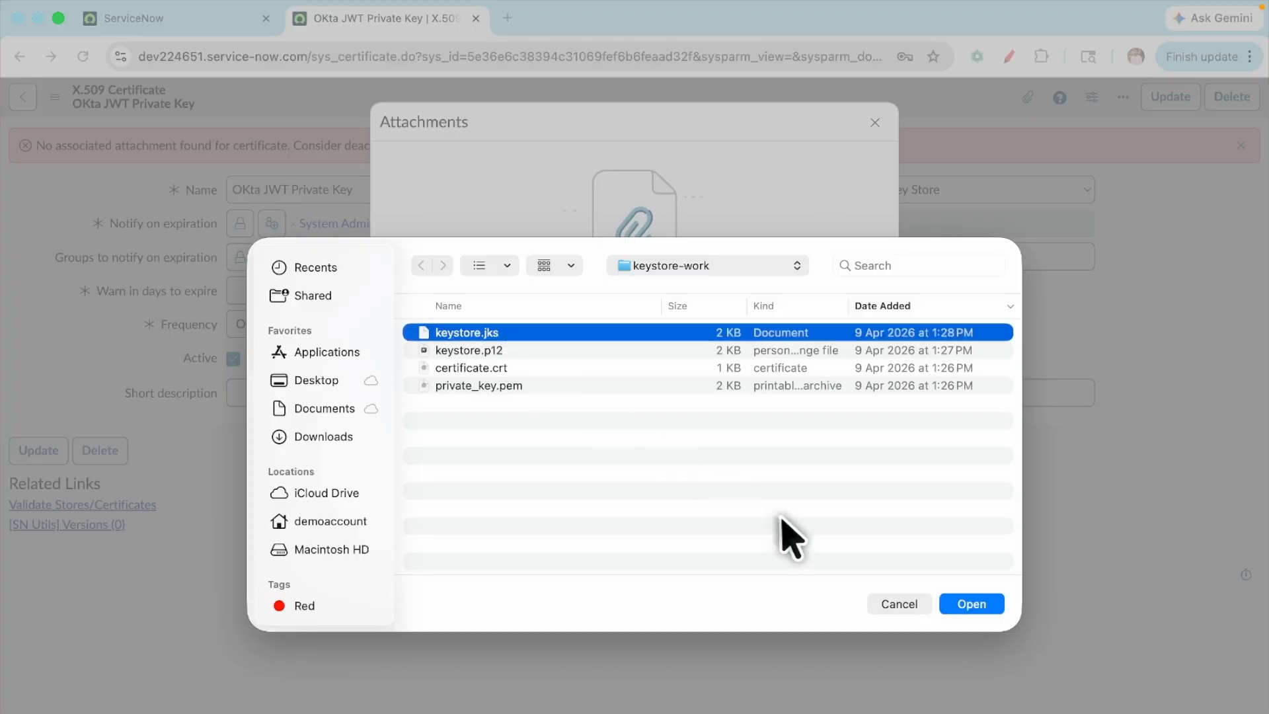
left_click(972, 604)
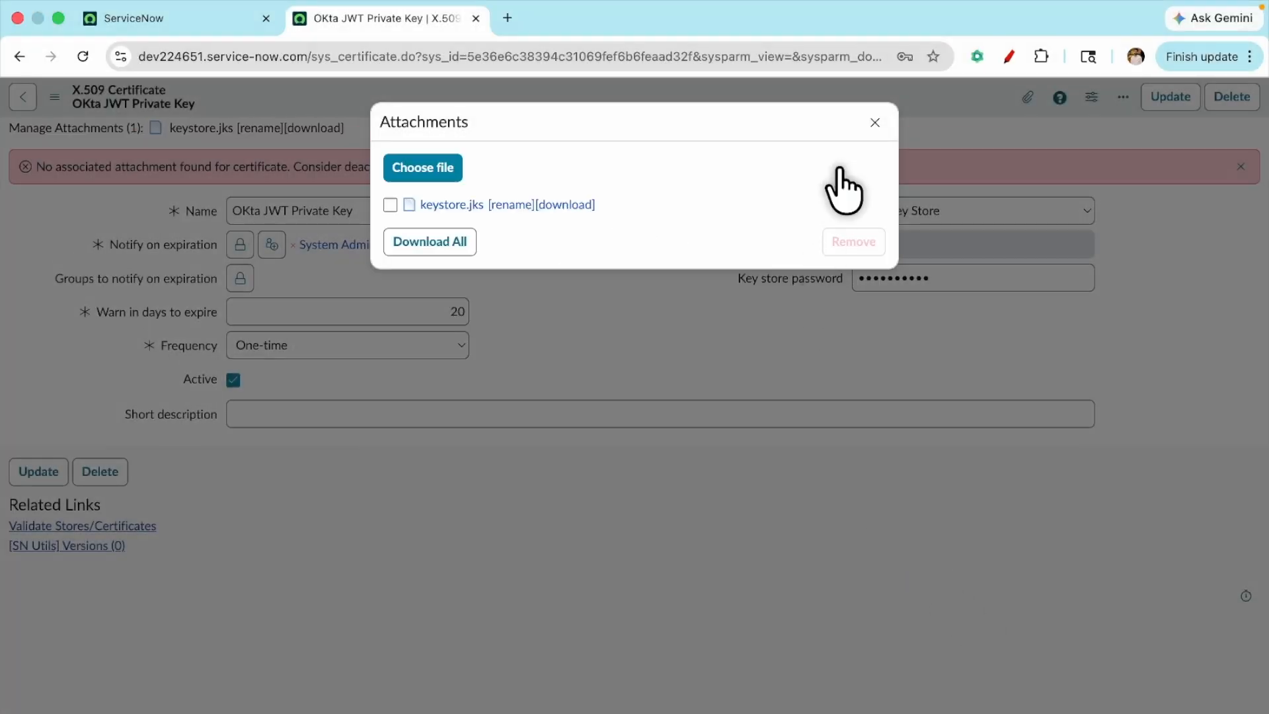
left_click(872, 125)
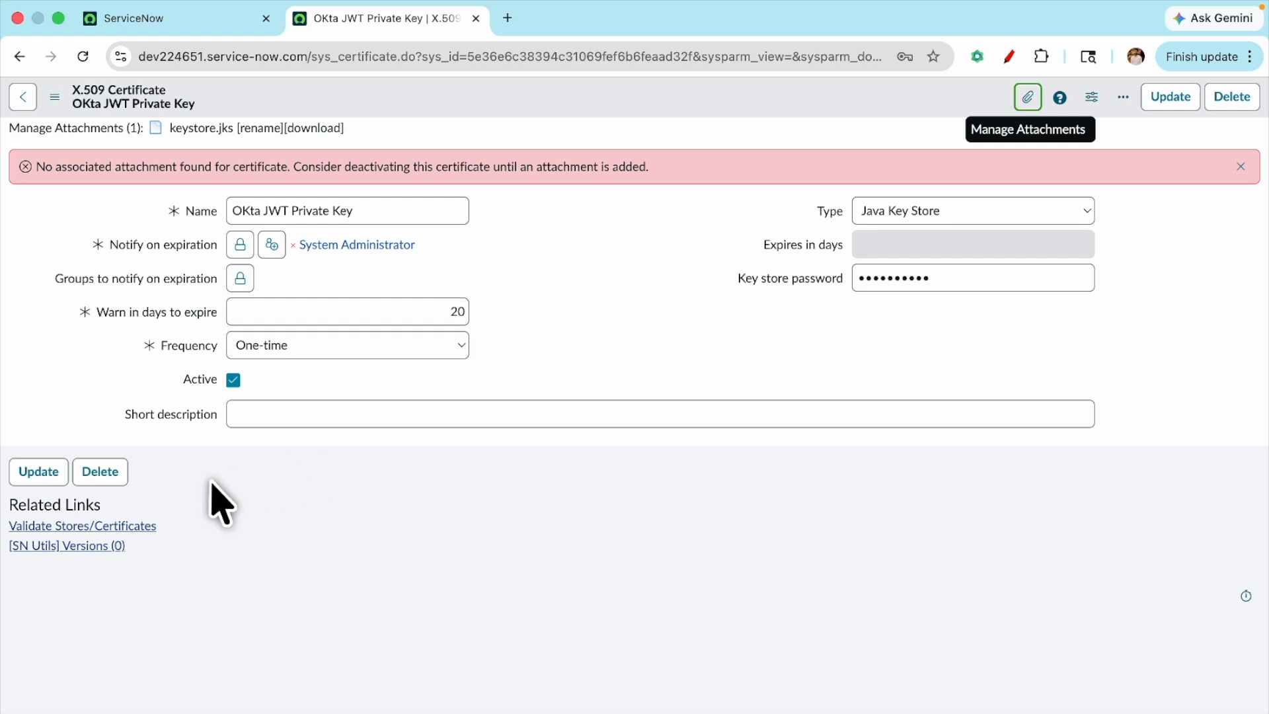
left_click(113, 526)
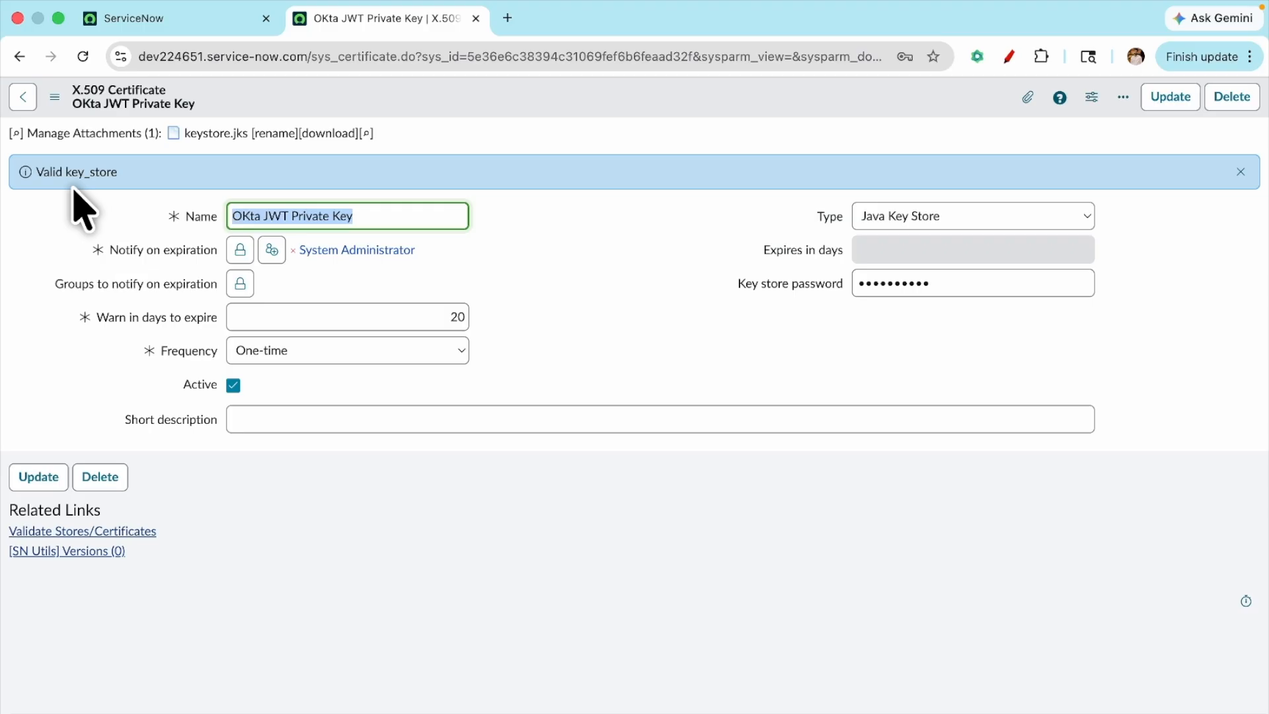
Step: Filter the ServiceNow application navigator for "jwt" and open JWT Keys under System OAuth in a new browser tab
left_click(210, 19)
left_click(196, 104)
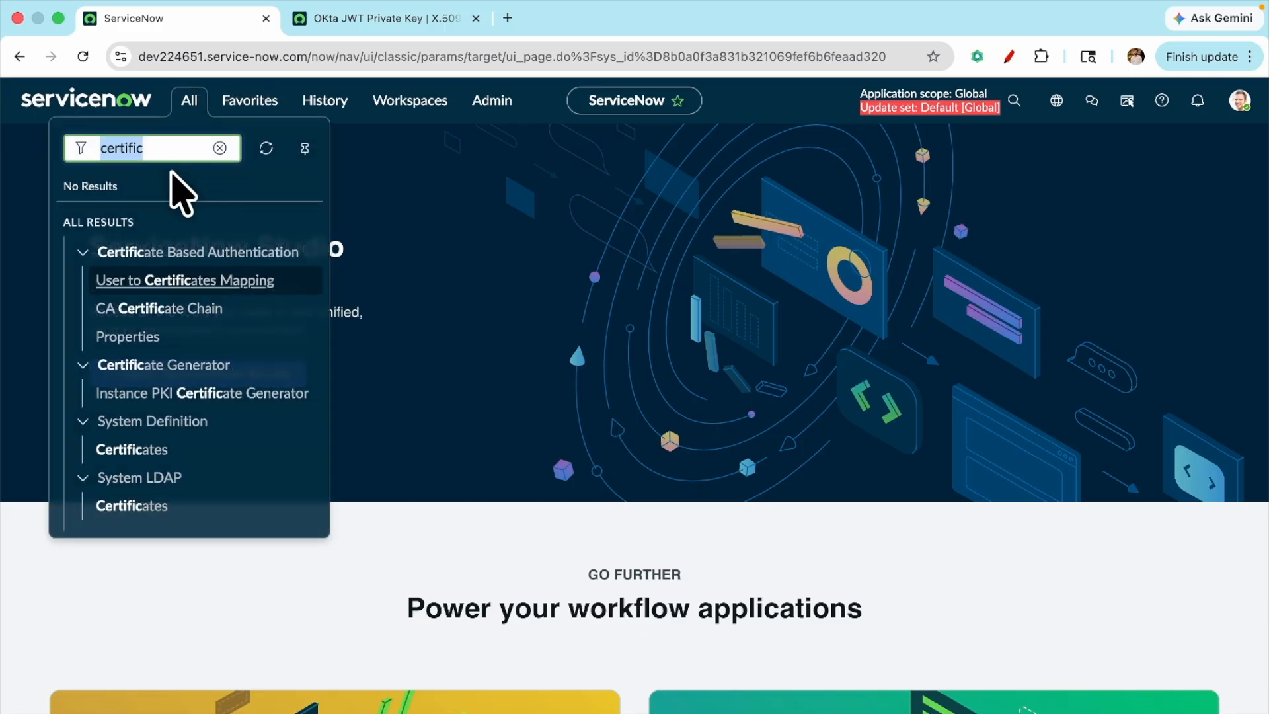
type("jwt")
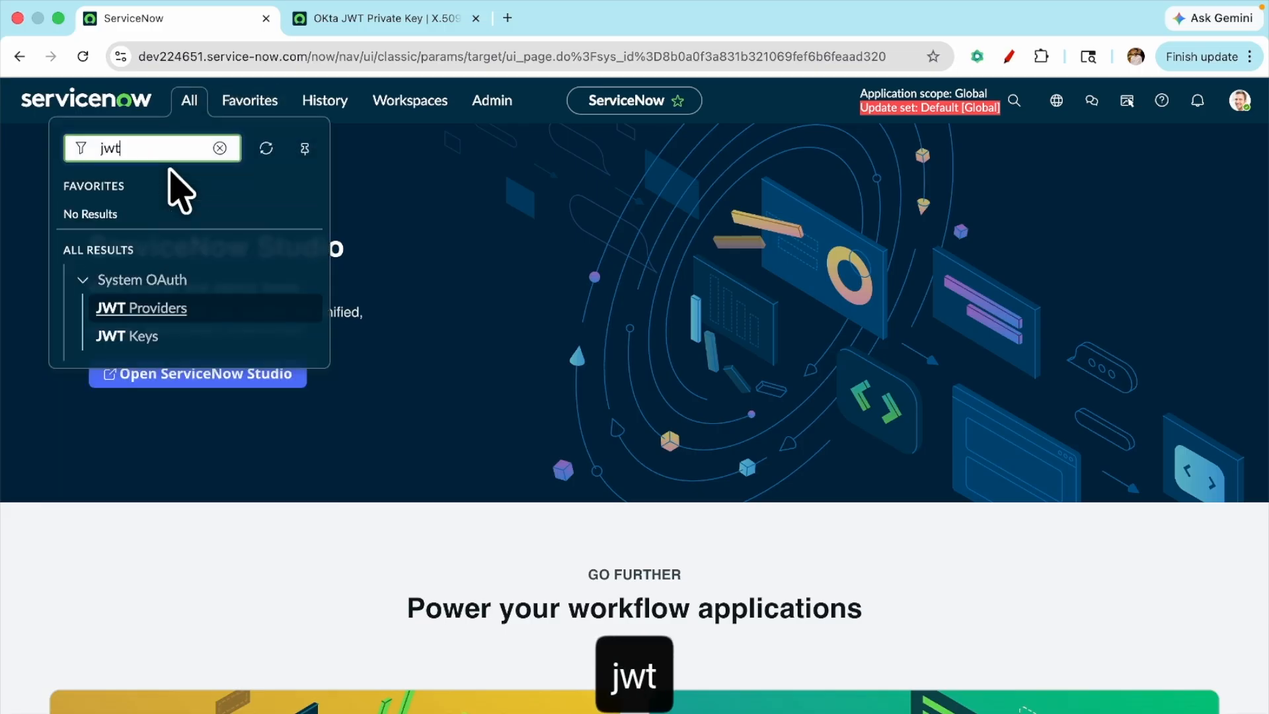
left_click(142, 337, "super")
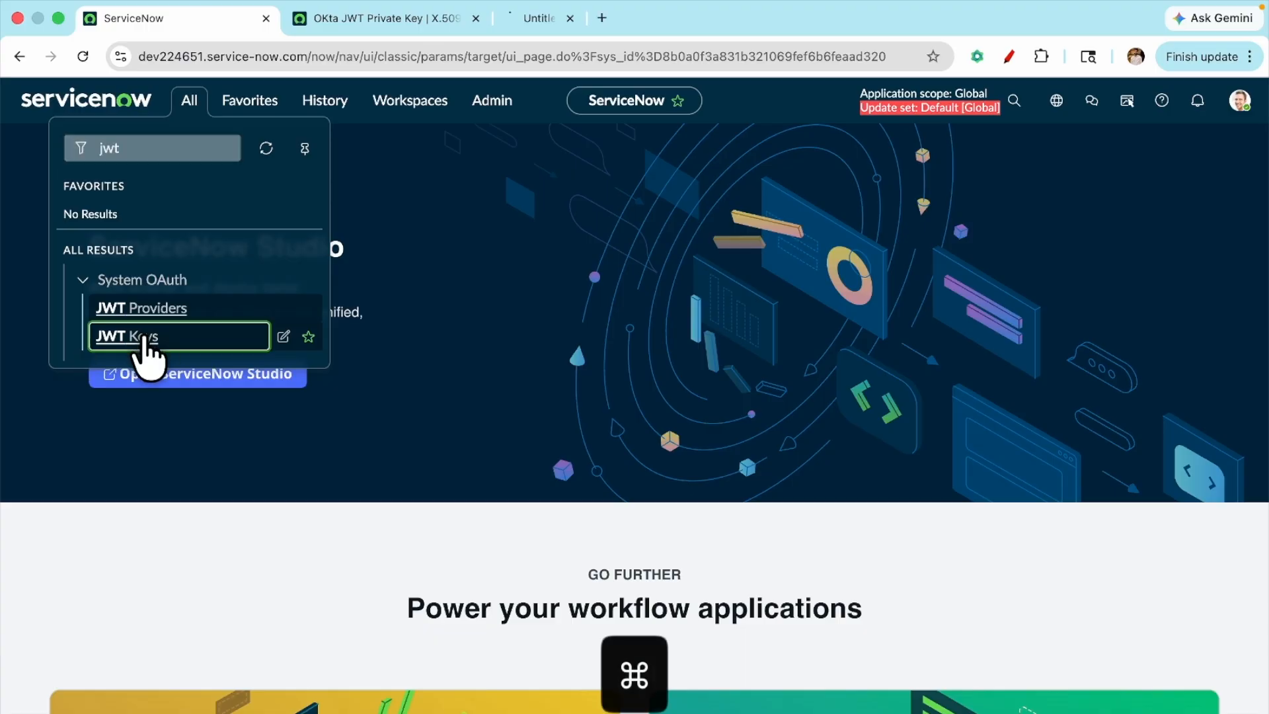
Step: Create a JWT Keys record named "Okta JWT Header" with OKta JWT Private Key as its signing keystore
left_click(568, 20)
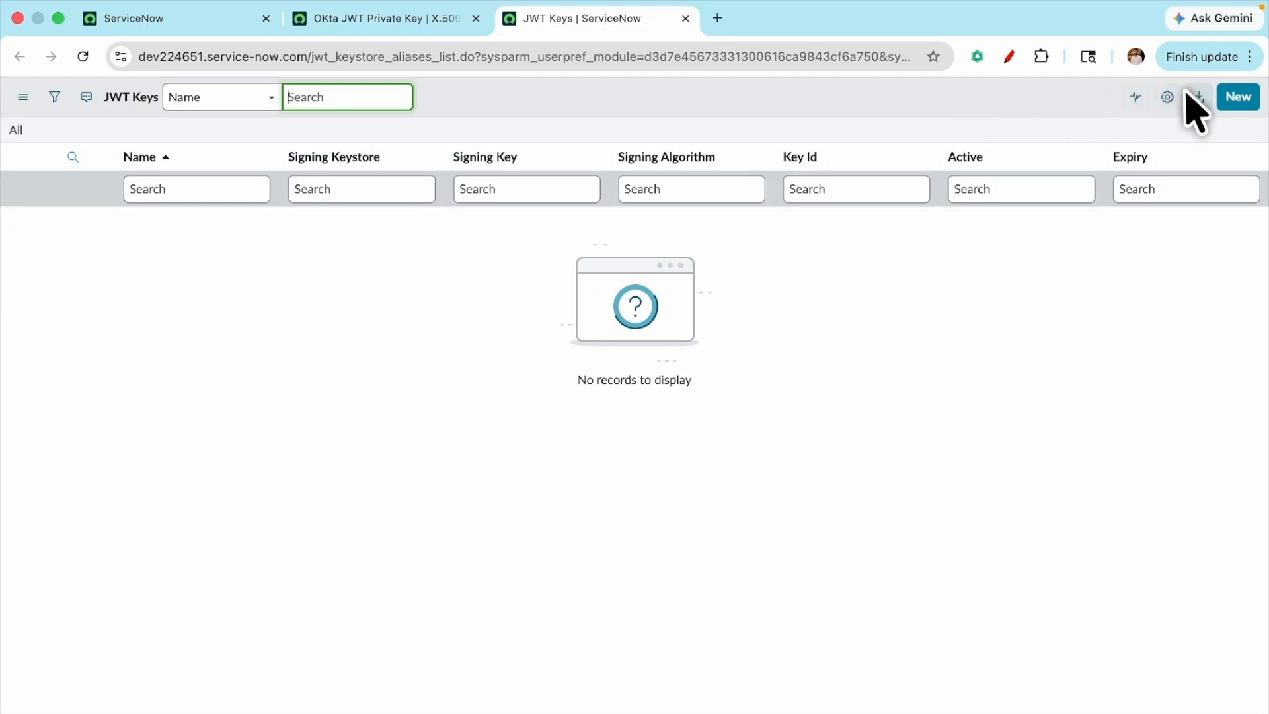
left_click(1235, 96)
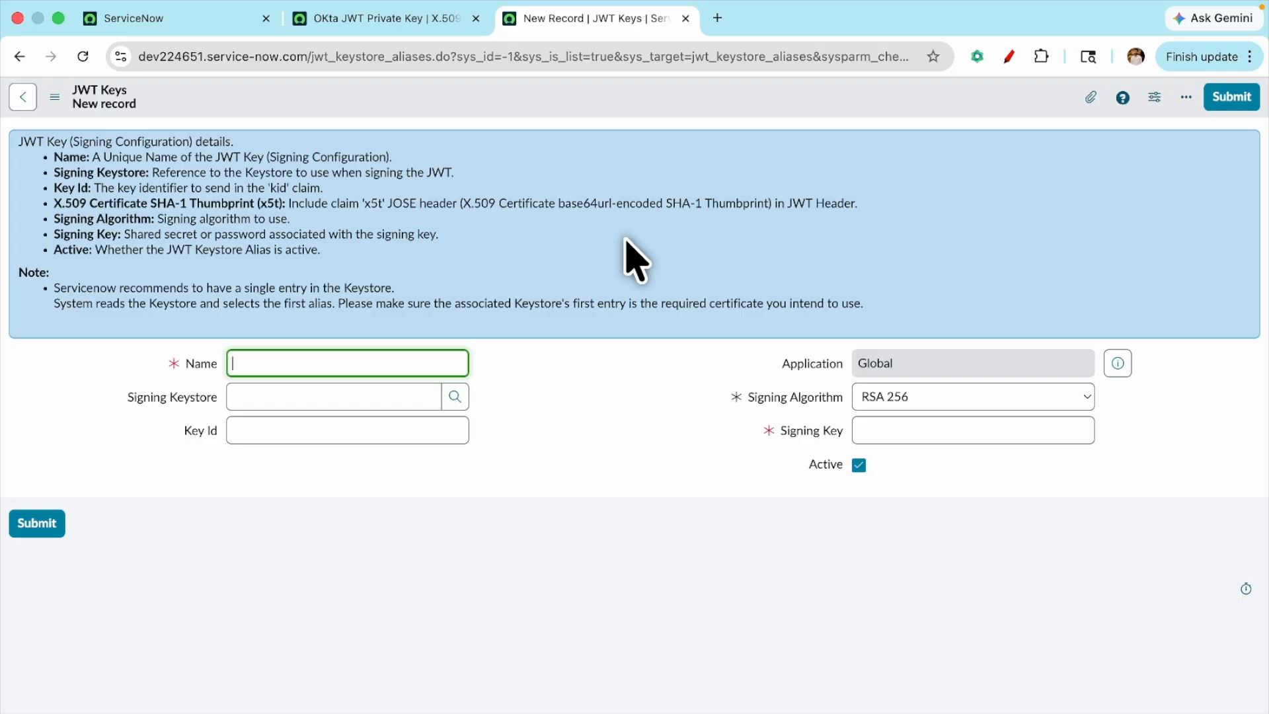
type("O")
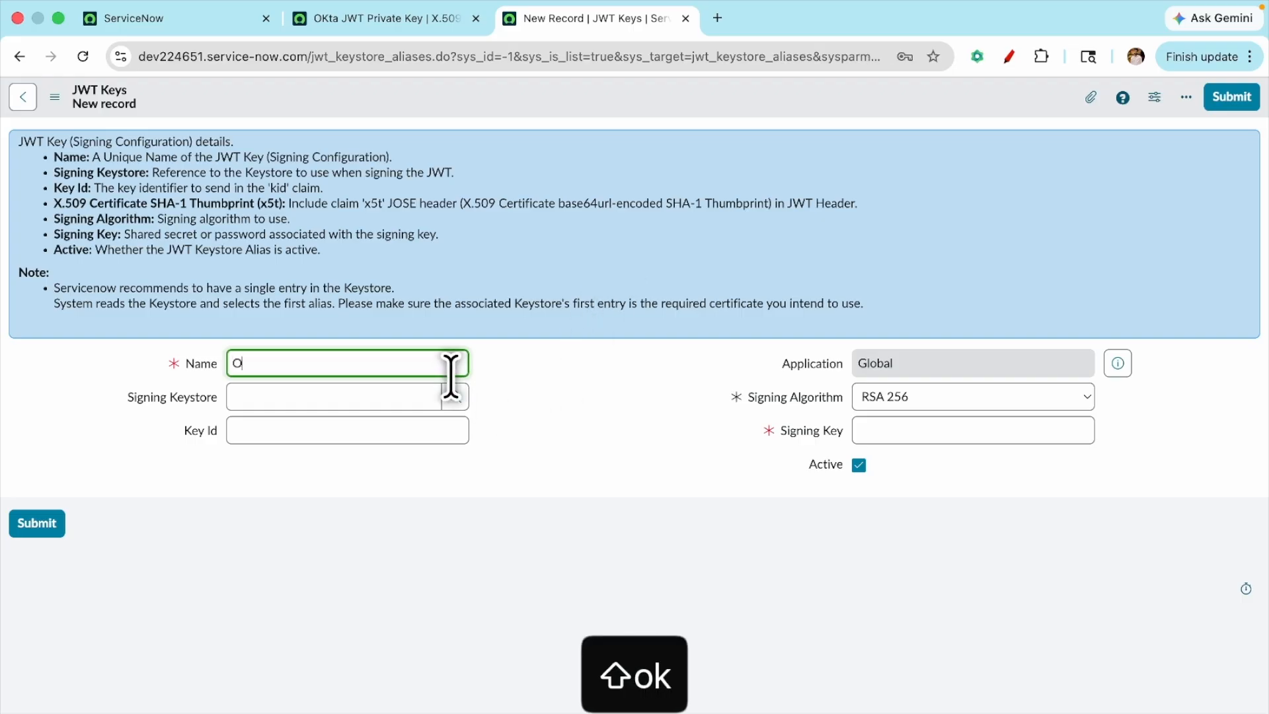
type("kta JWT Hw")
key("BackSpace")
type("eader")
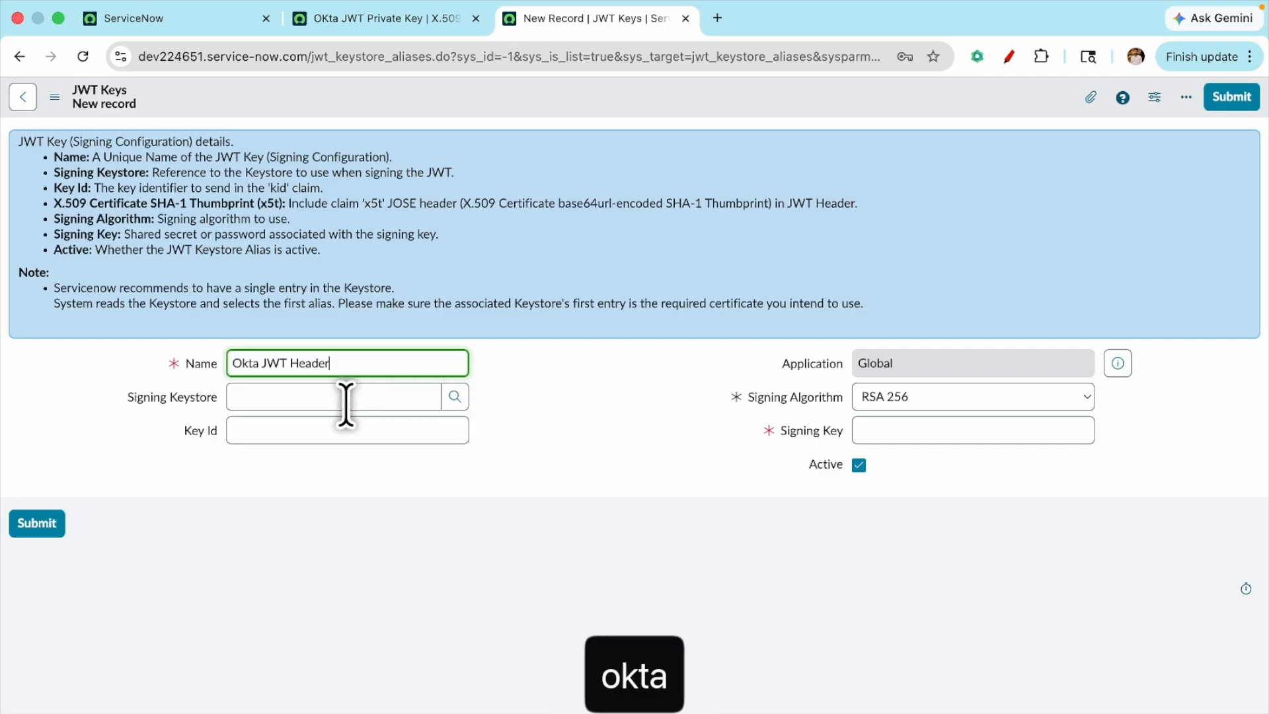
key("Tab")
type("okta")
left_click(317, 423)
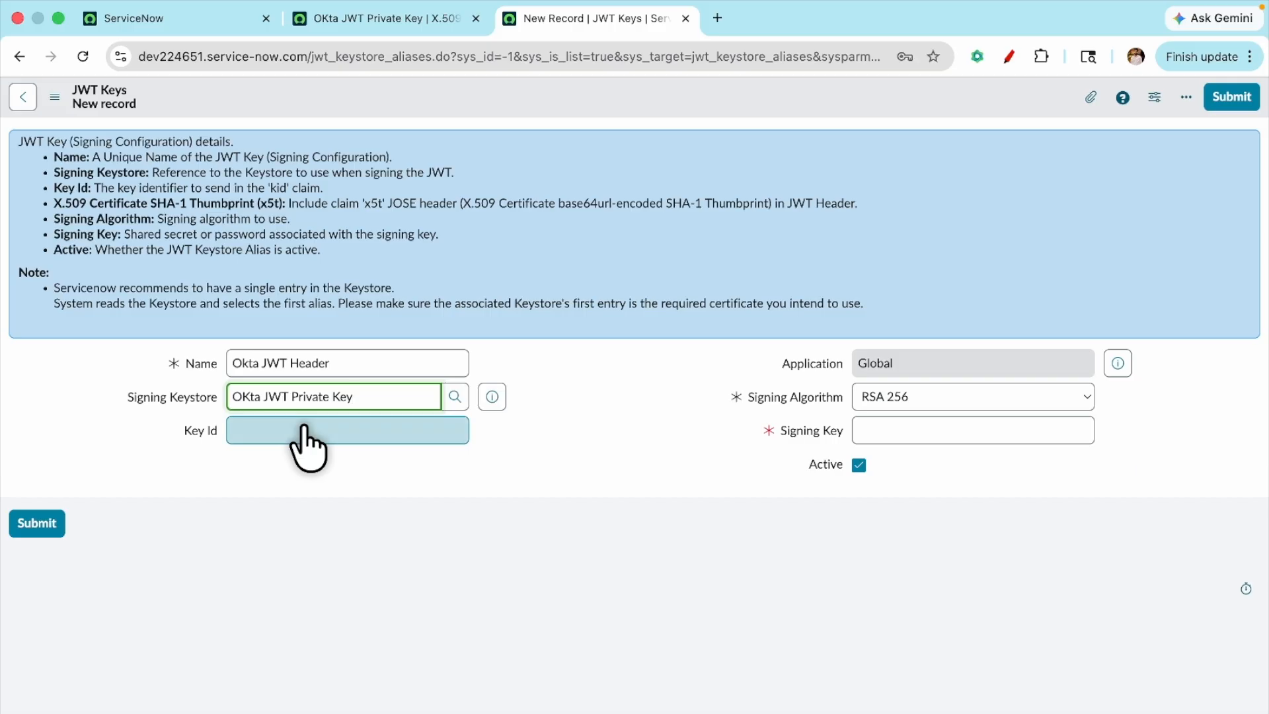
Step: Copy the kid value from the header diagram in tldraw into the JWT key's Key Id, removing the stray spaces
left_click(381, 438)
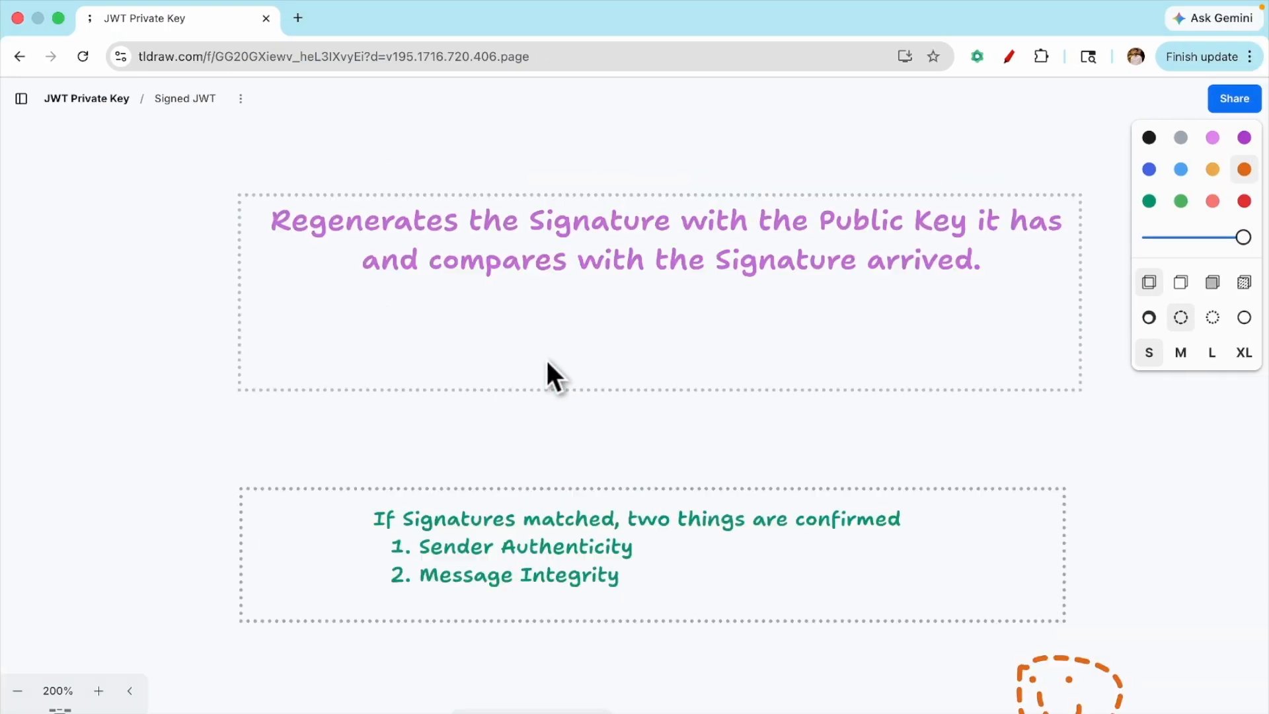
scroll(545, 359, "up", 15)
left_click(293, 446)
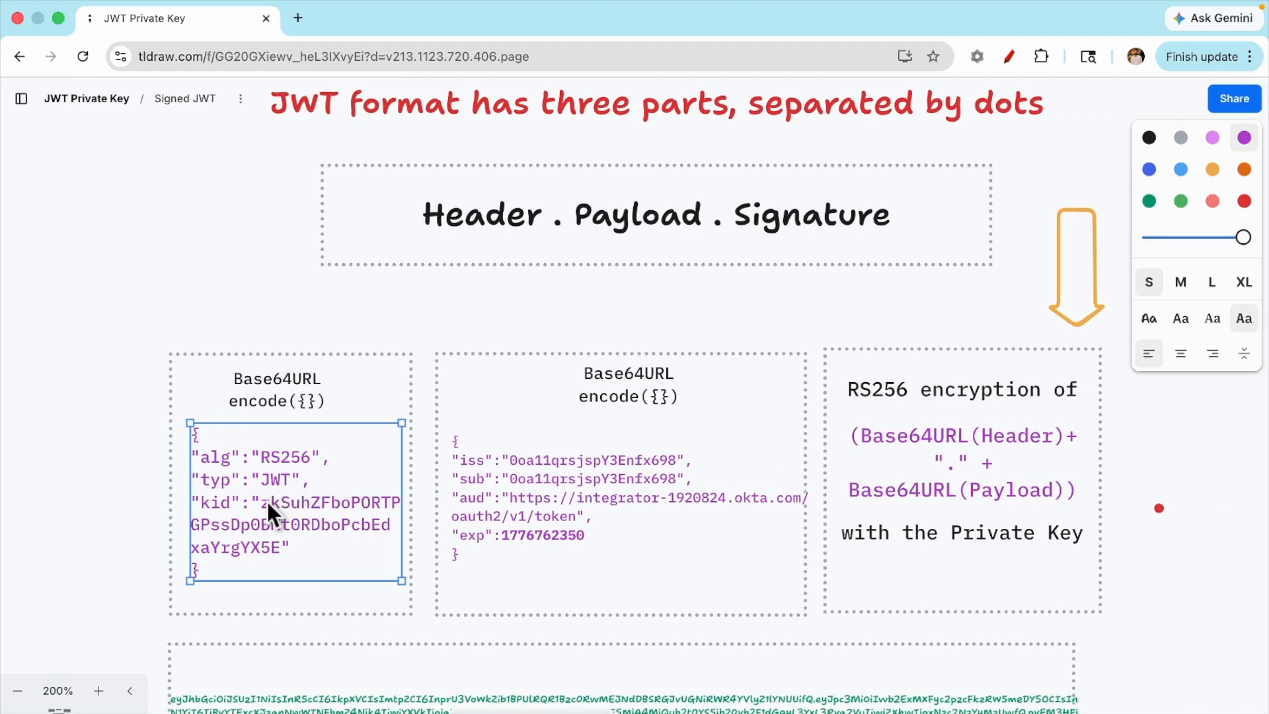
left_click_drag(262, 503, 277, 548)
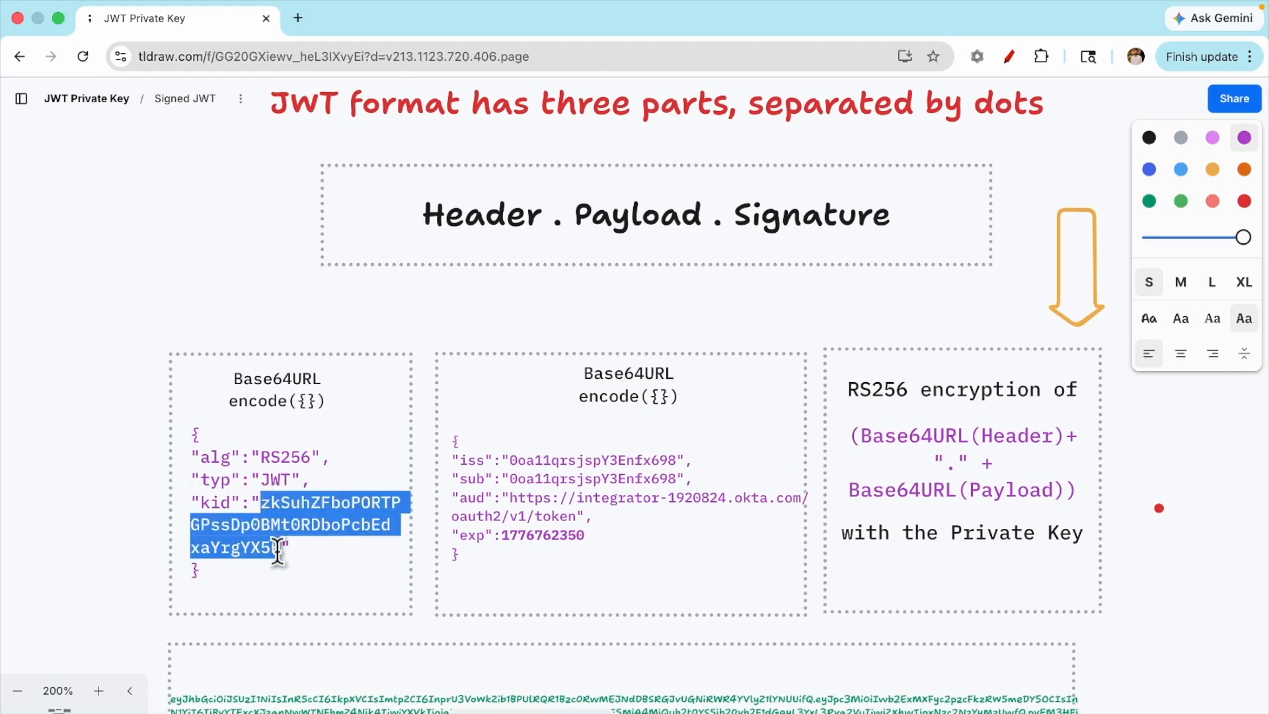
key("super+c")
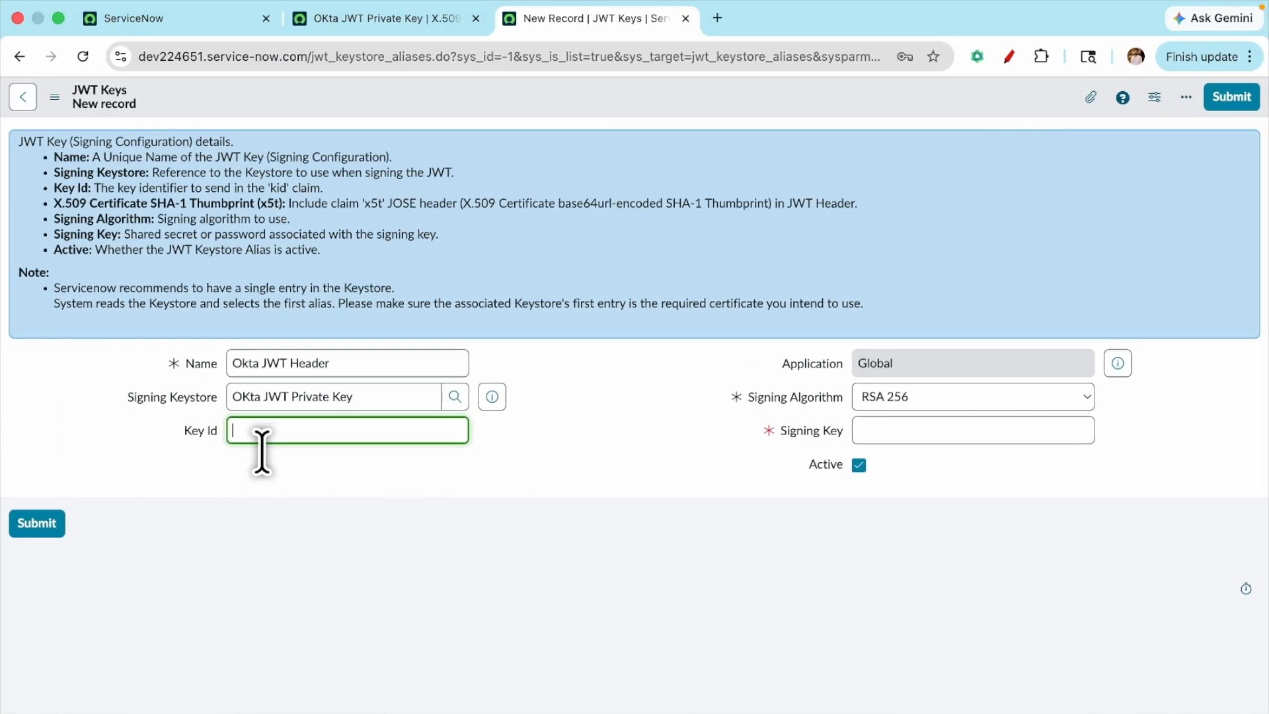
key("super+v")
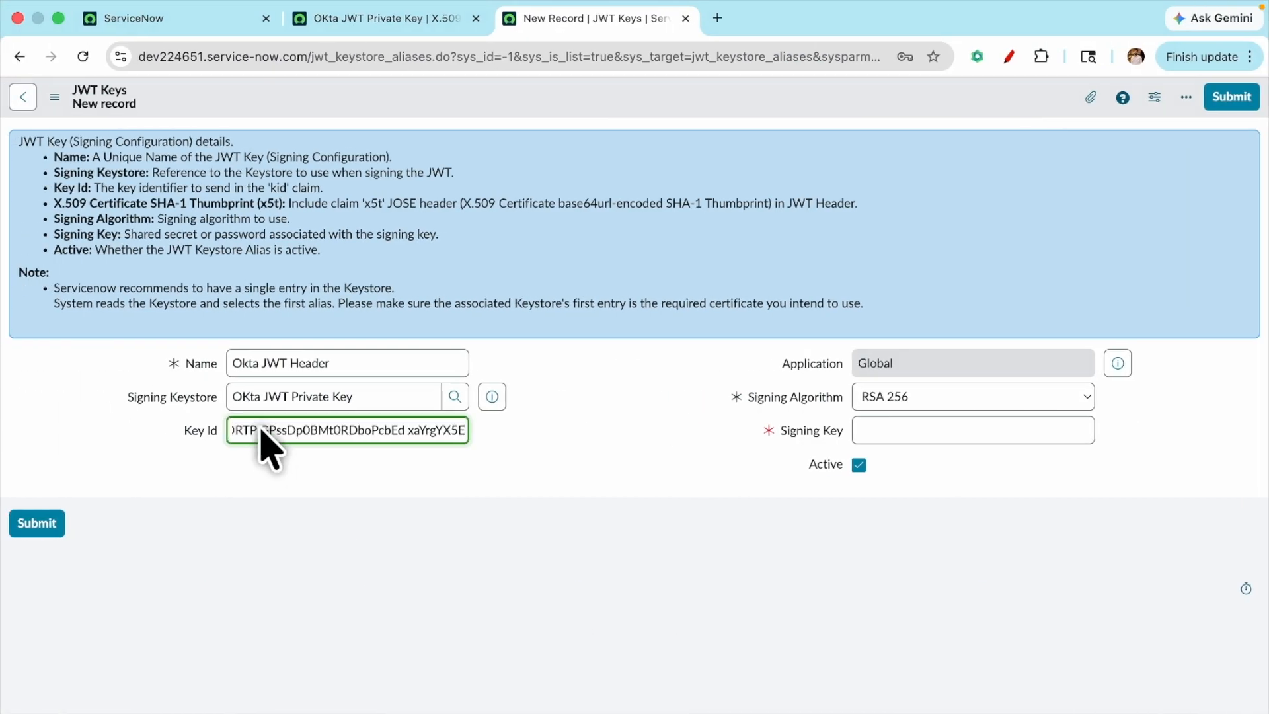
key("BackSpace")
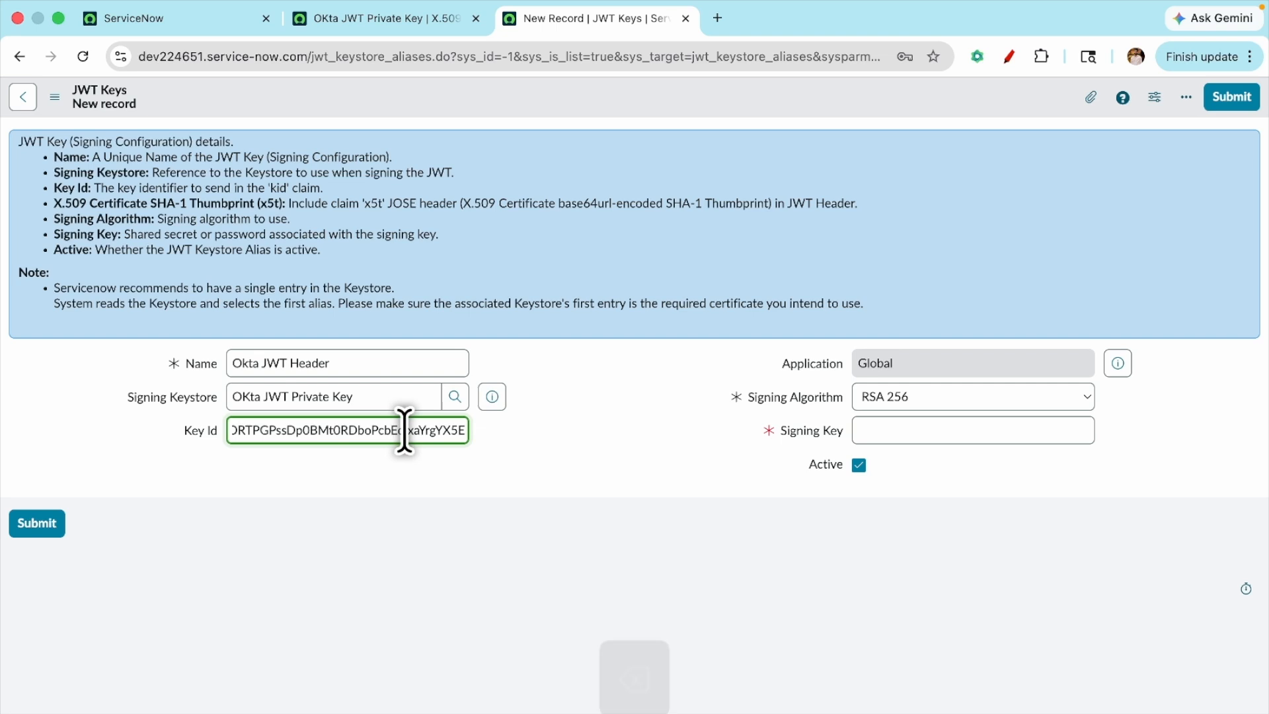
key("BackSpace")
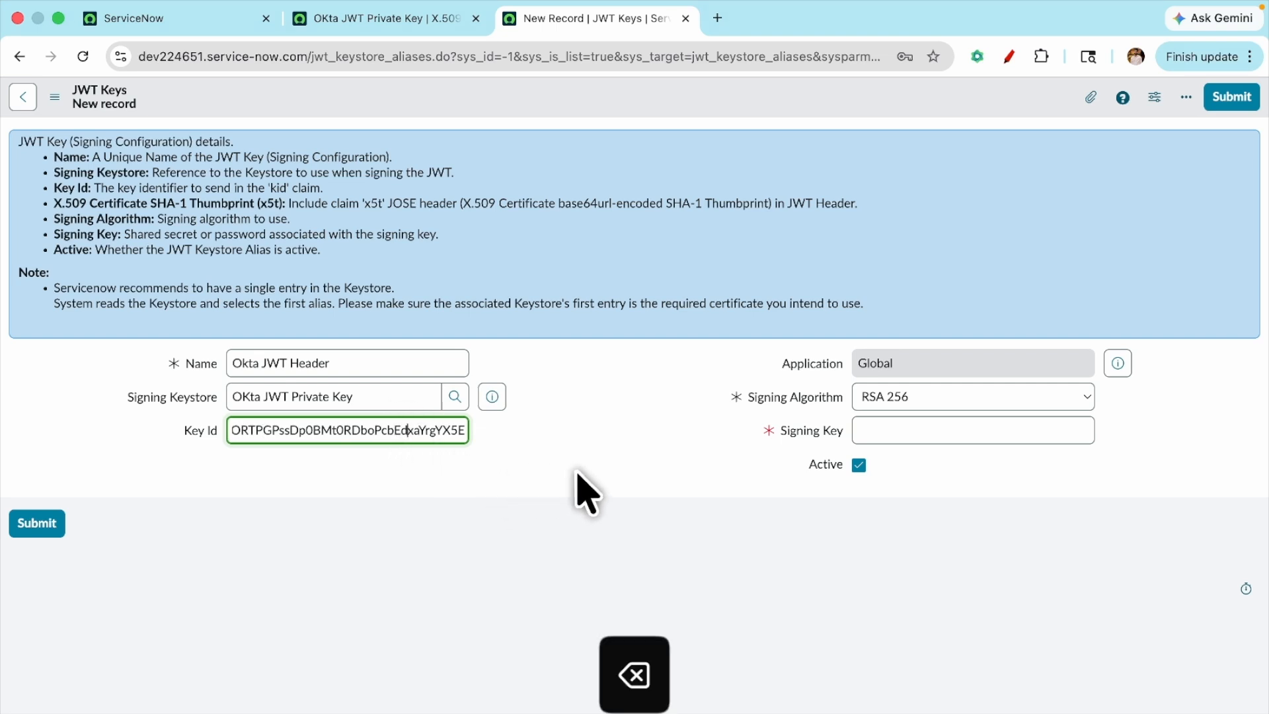
left_click(655, 479)
Step: Enter the signing key password and save the JWT key record, staying on its form
left_click(938, 431)
type("*******")
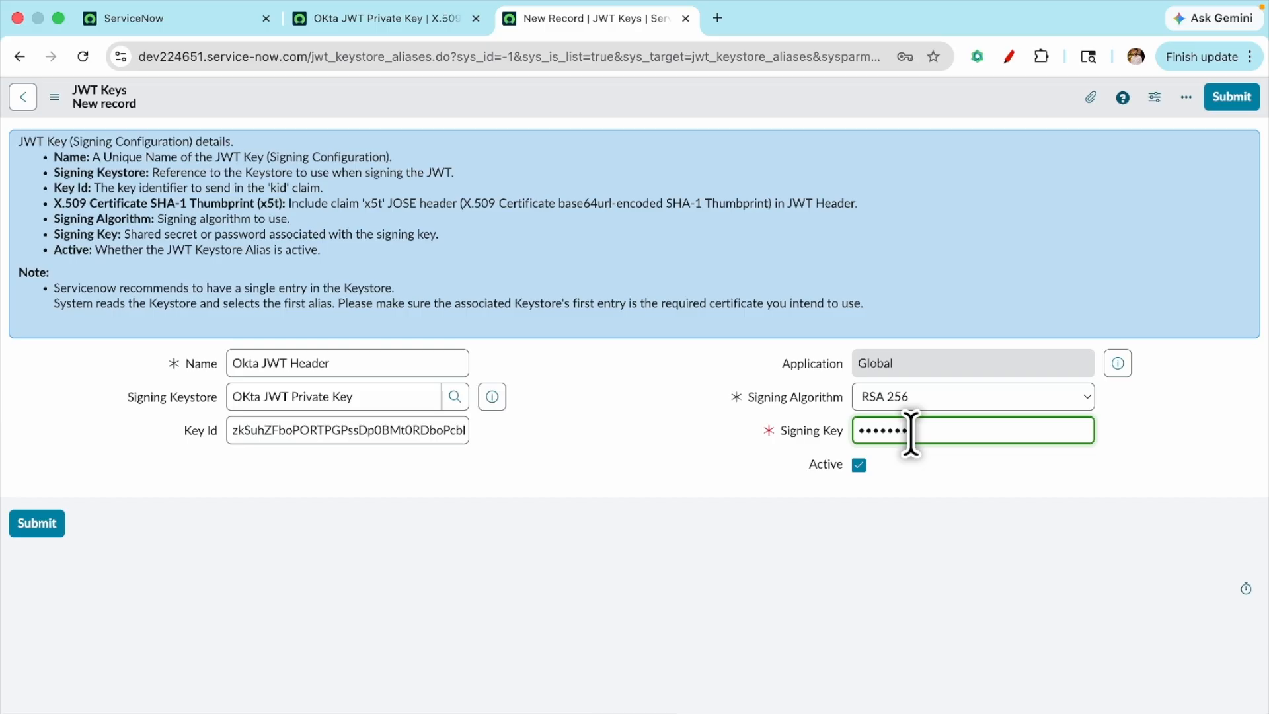
type("***")
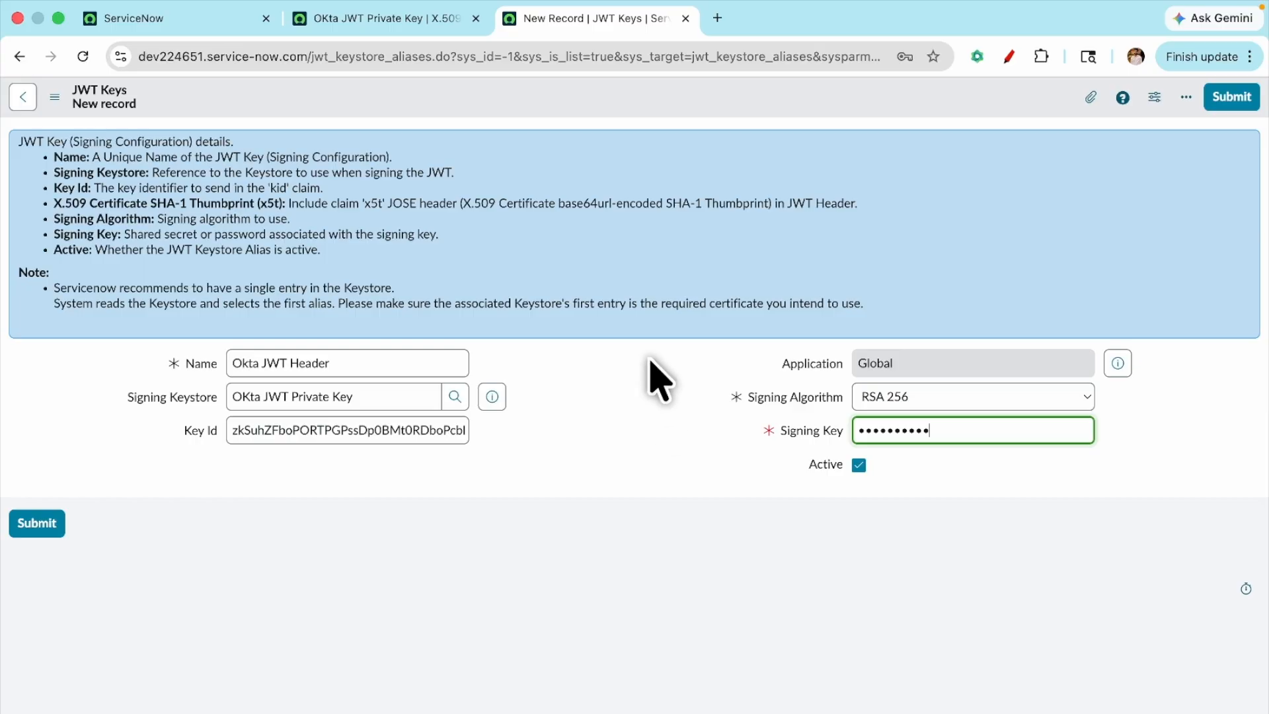
key("Return")
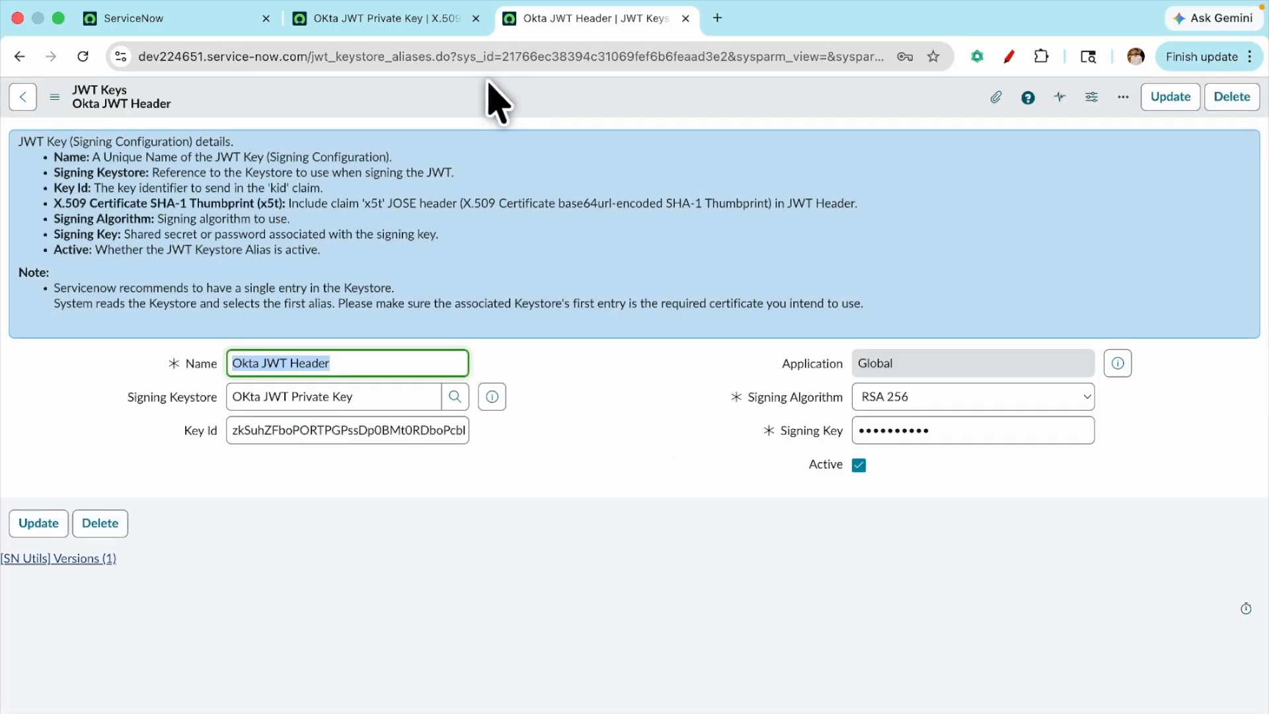
Step: Open JWT Providers under System OAuth in a new browser tab
left_click(198, 20)
left_click(190, 101)
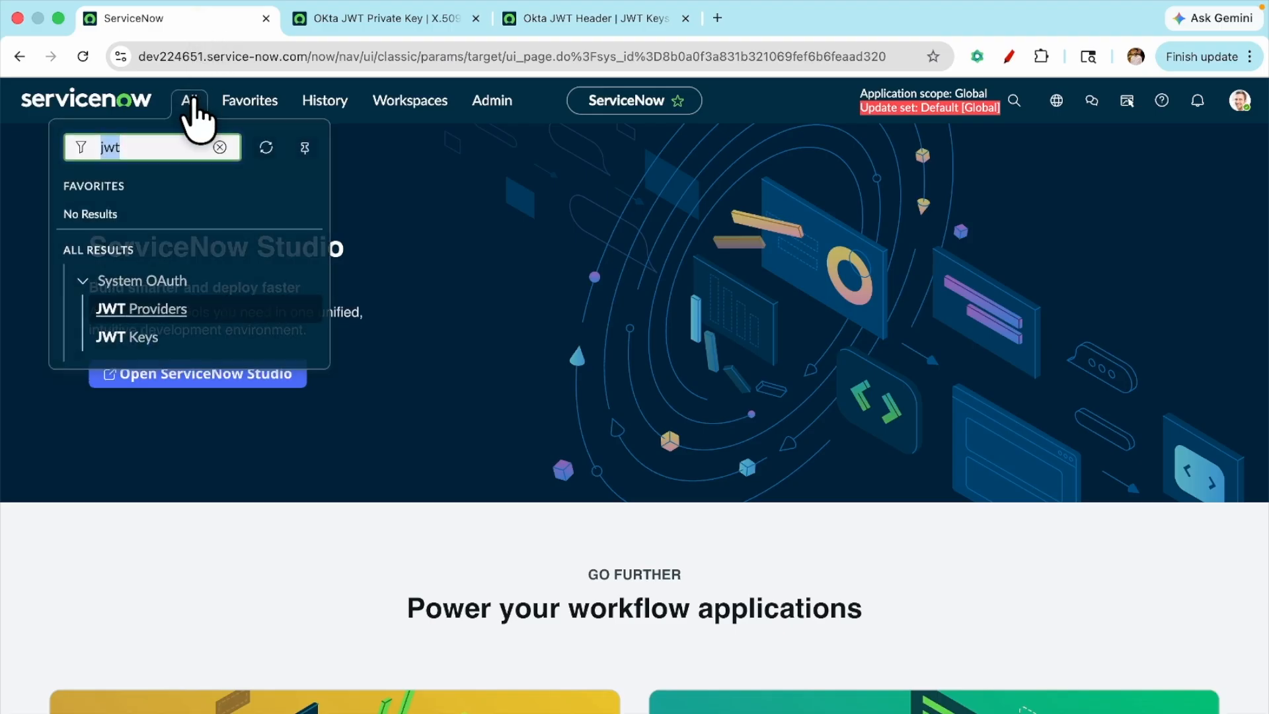
left_click(132, 310, "super")
left_click(826, 26)
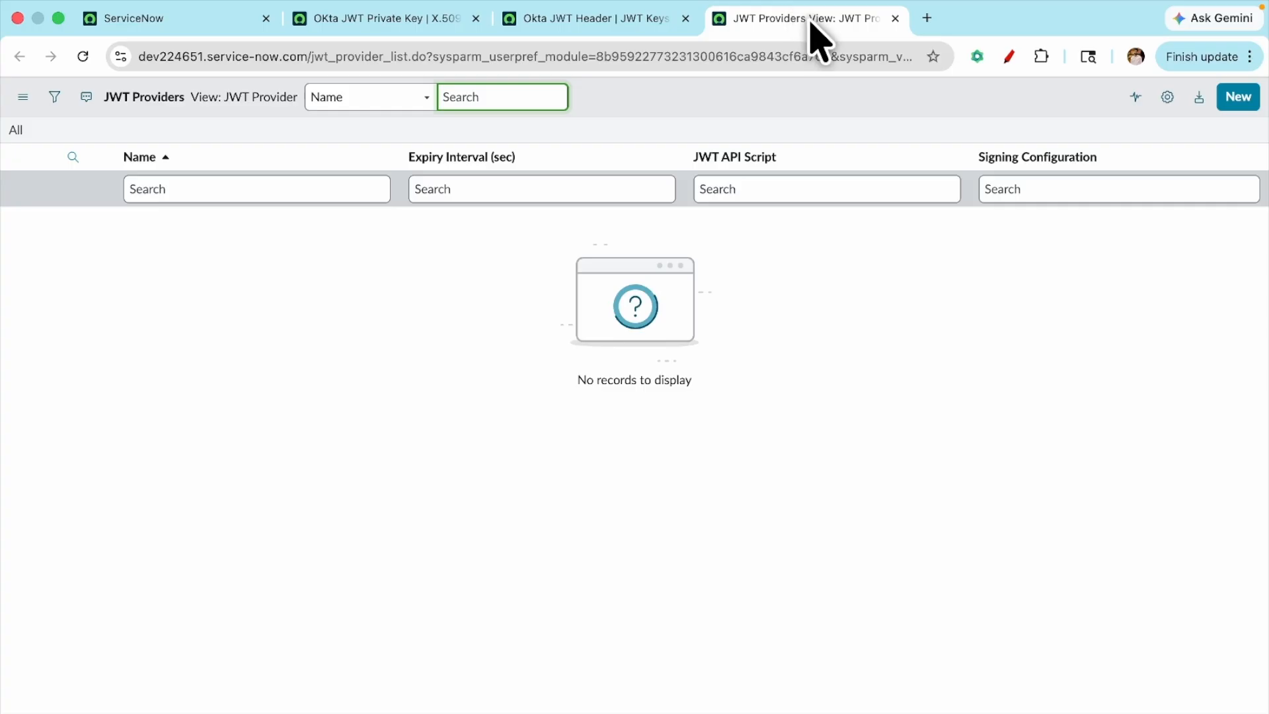
Step: Start a new JWT Provider record and name it "Okta JWT Payload"
left_click(1238, 97)
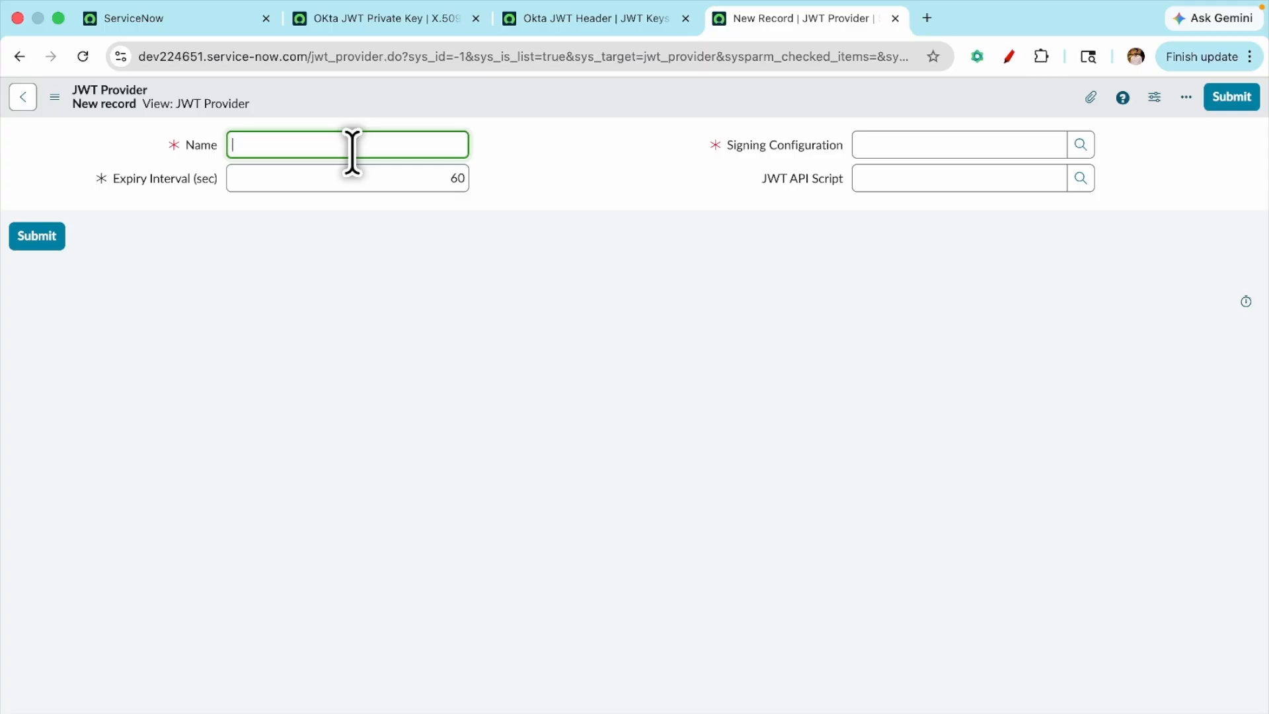
type("Okta")
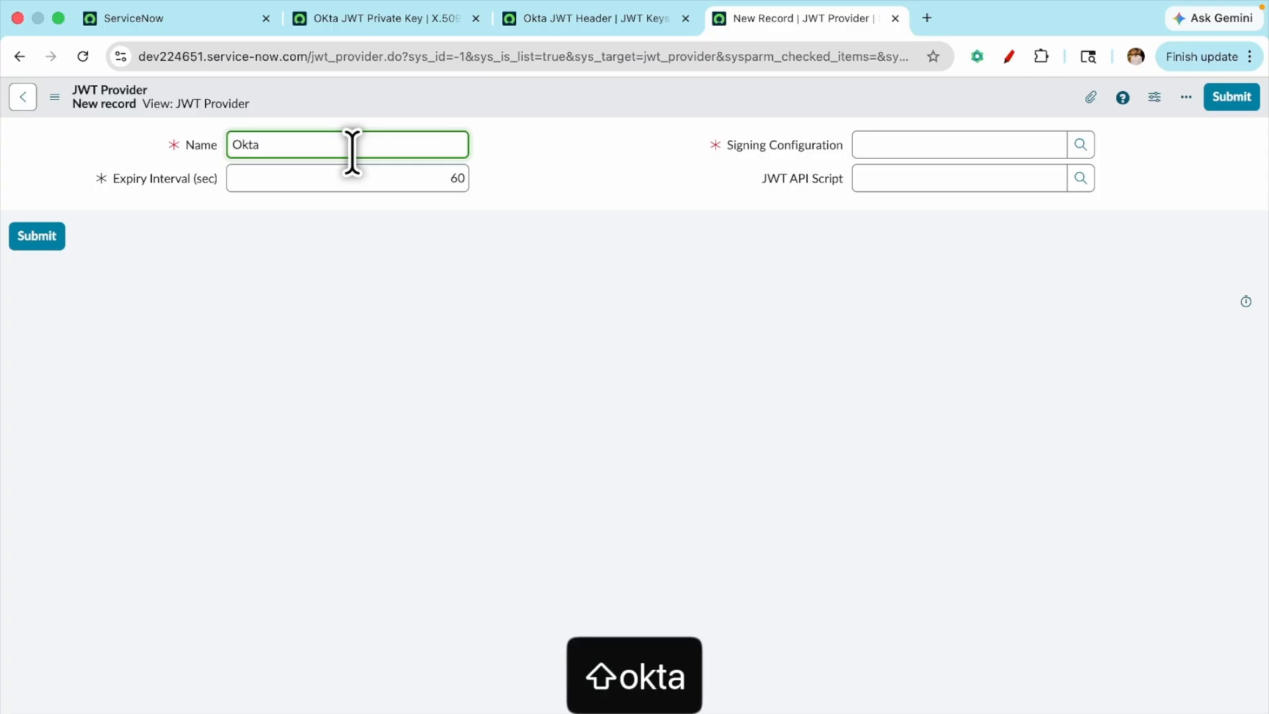
type(" JWT P")
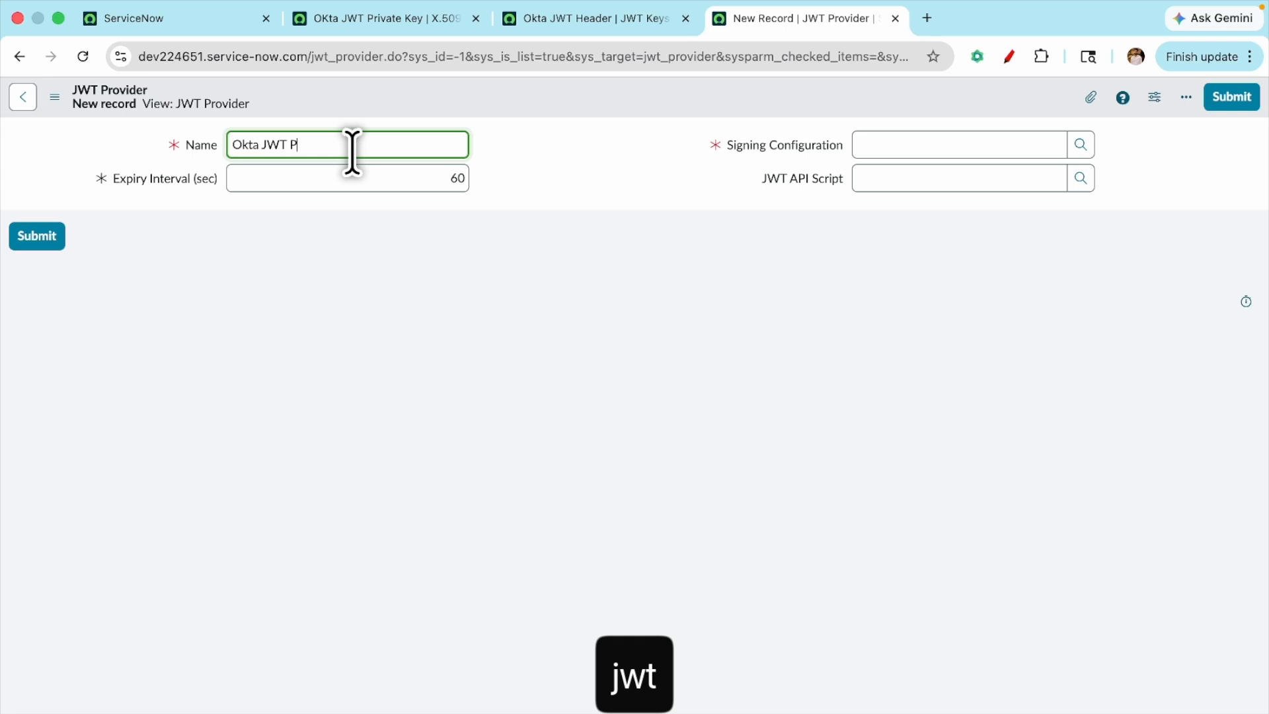
type("au")
key("BackSpace")
type("y")
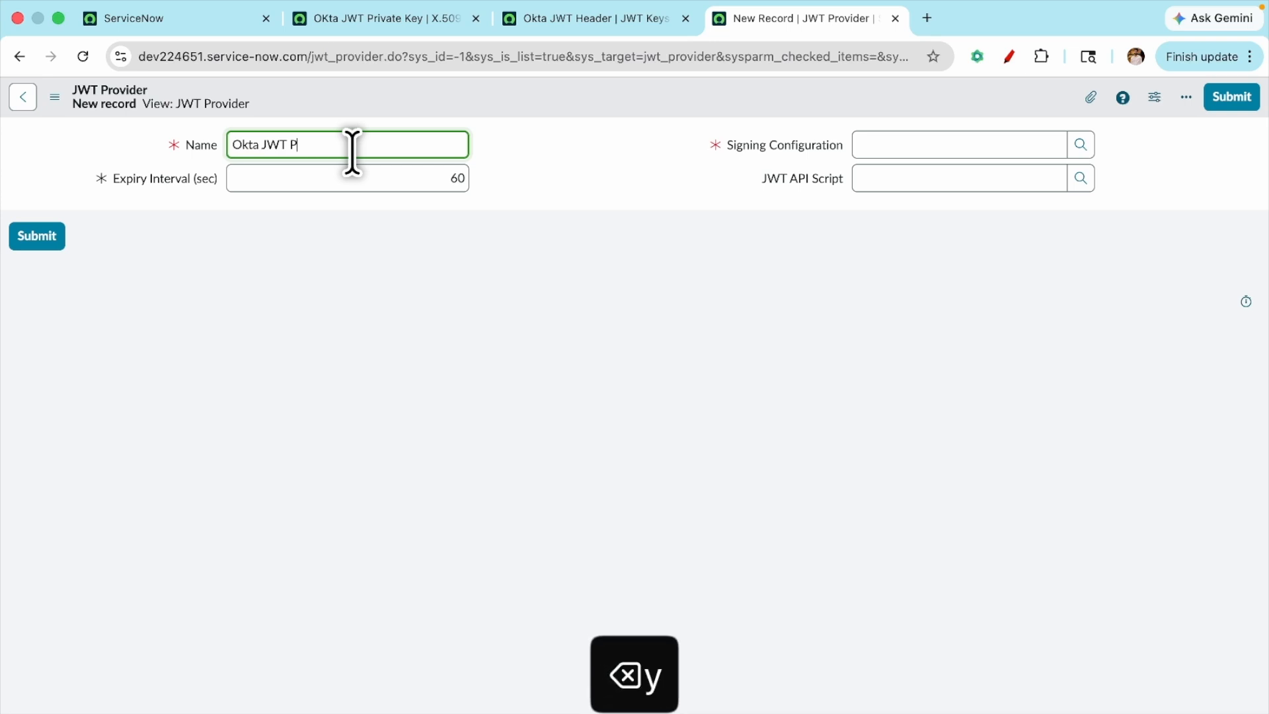
type("load")
Step: Set the provider's signing configuration to Okta JWT Header and save the record, staying on its form
left_click(896, 145)
type("okta")
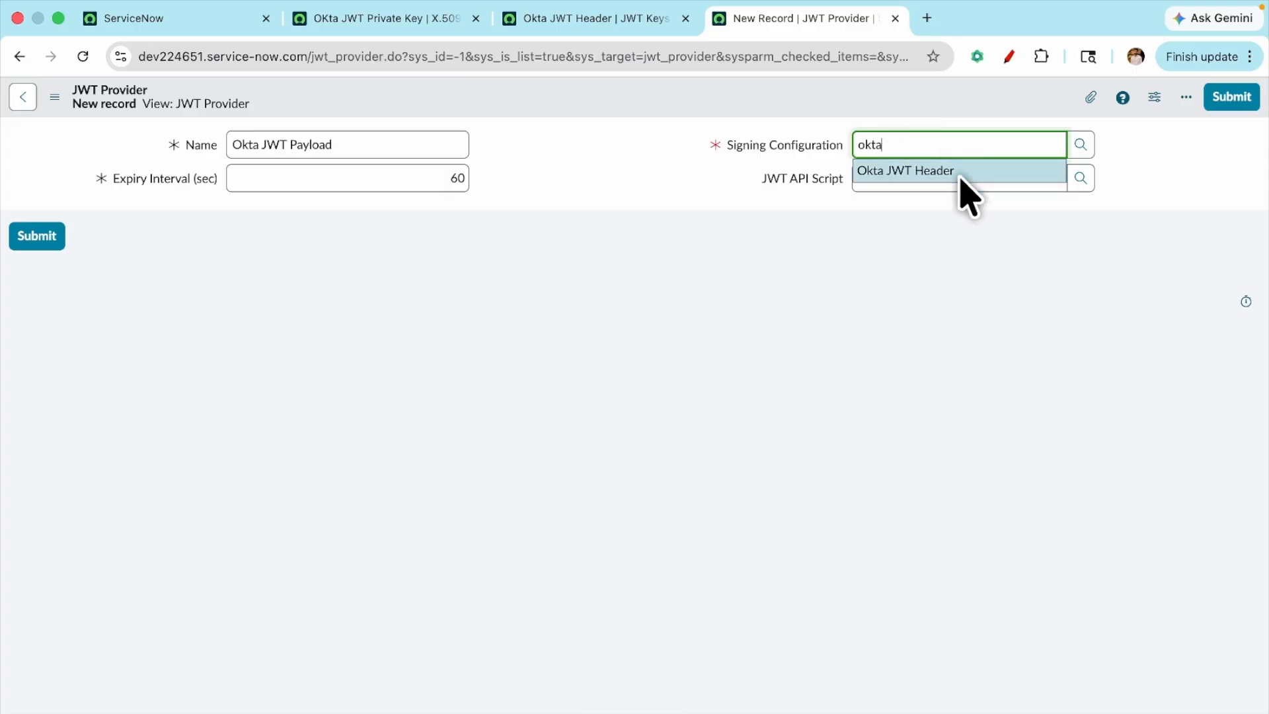
left_click(959, 172)
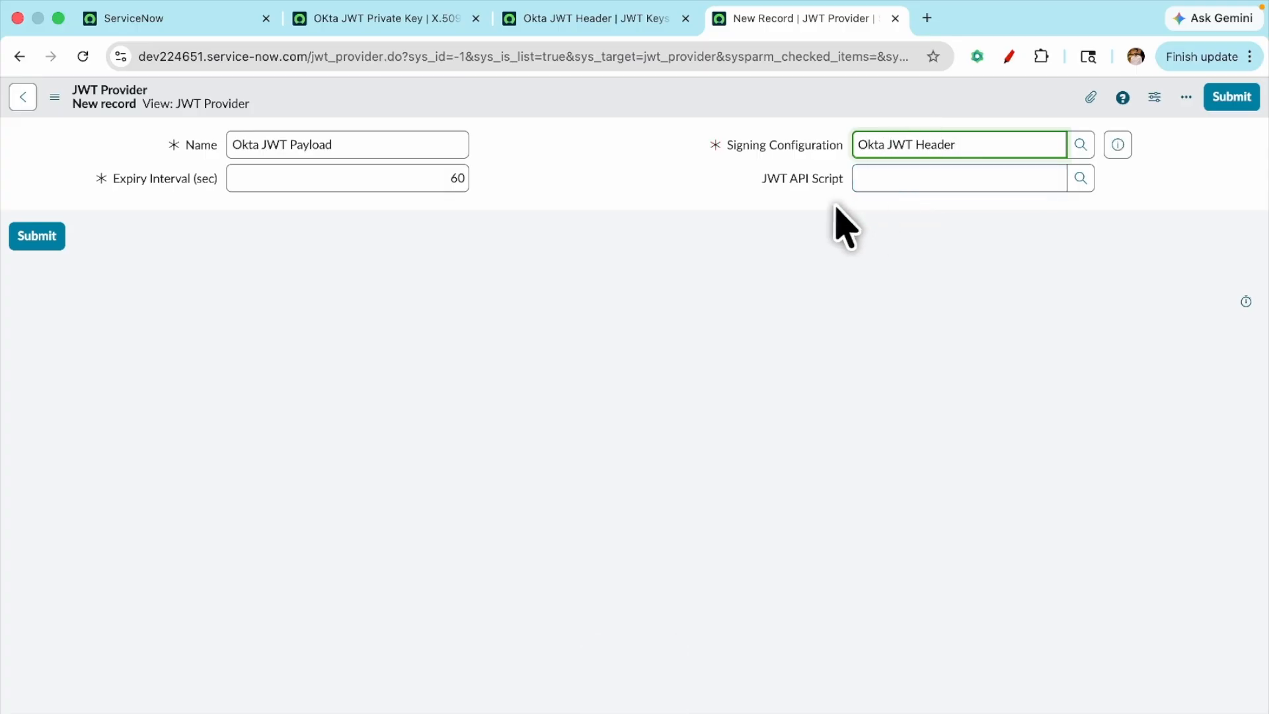
right_click(555, 96)
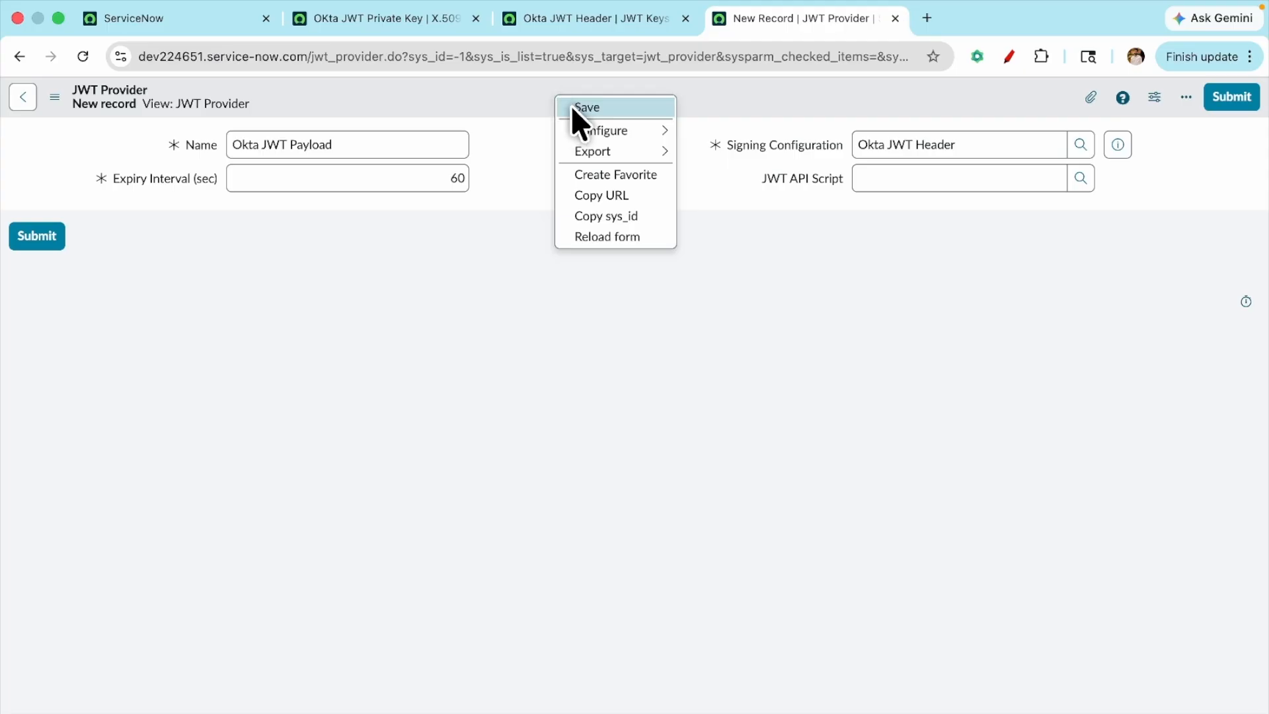
left_click(572, 107)
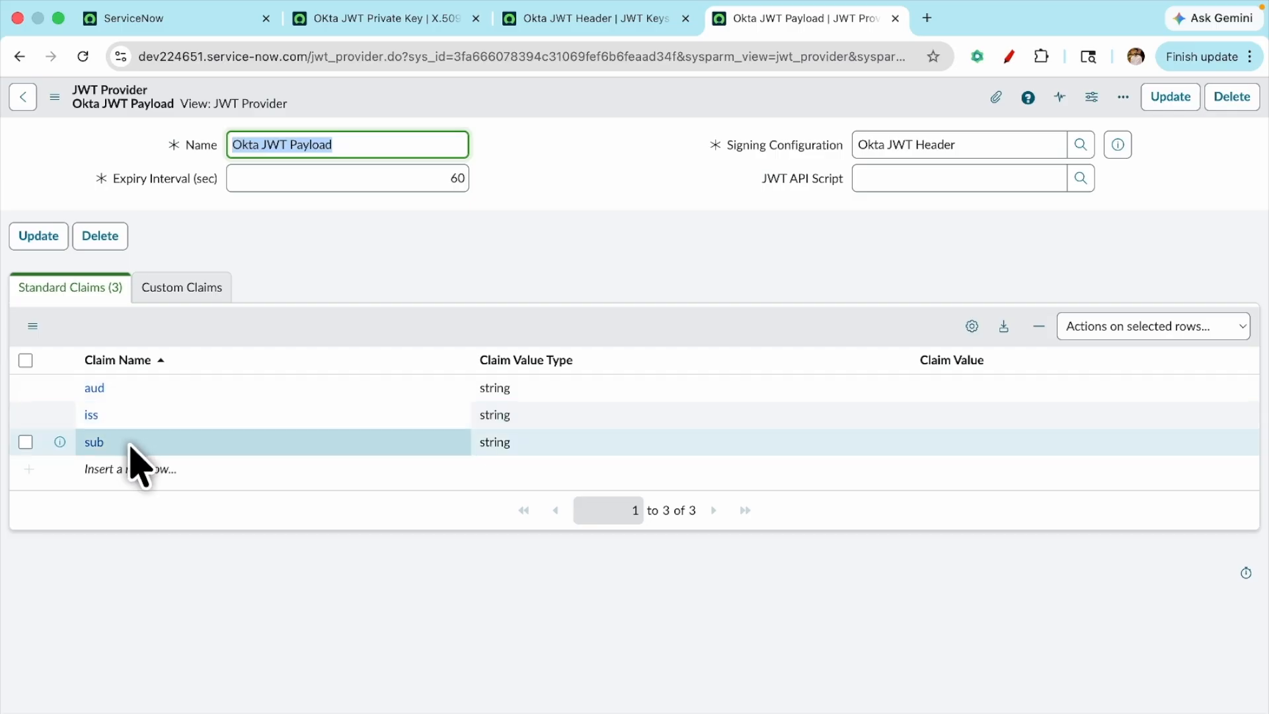
Step: Copy the iss value from the tldraw payload diagram into both the iss and sub standard claims
key("ctrl+Right")
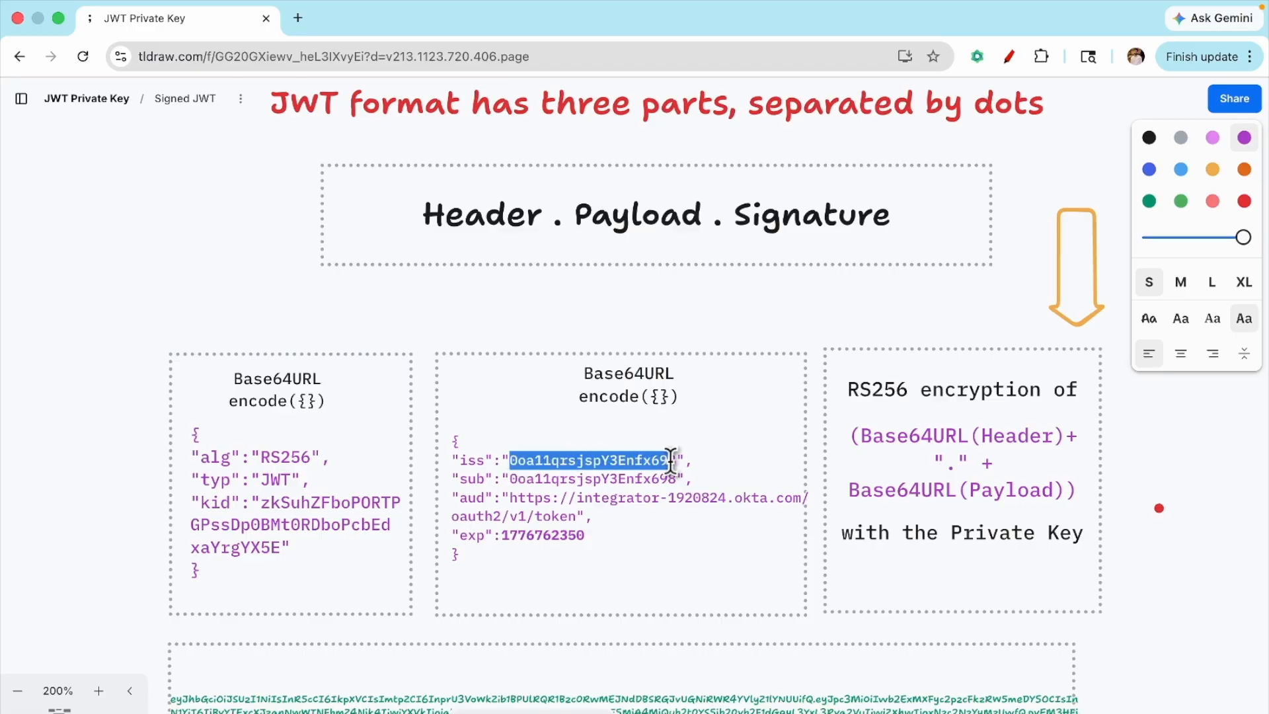
key("super+c")
key("ctrl+Right")
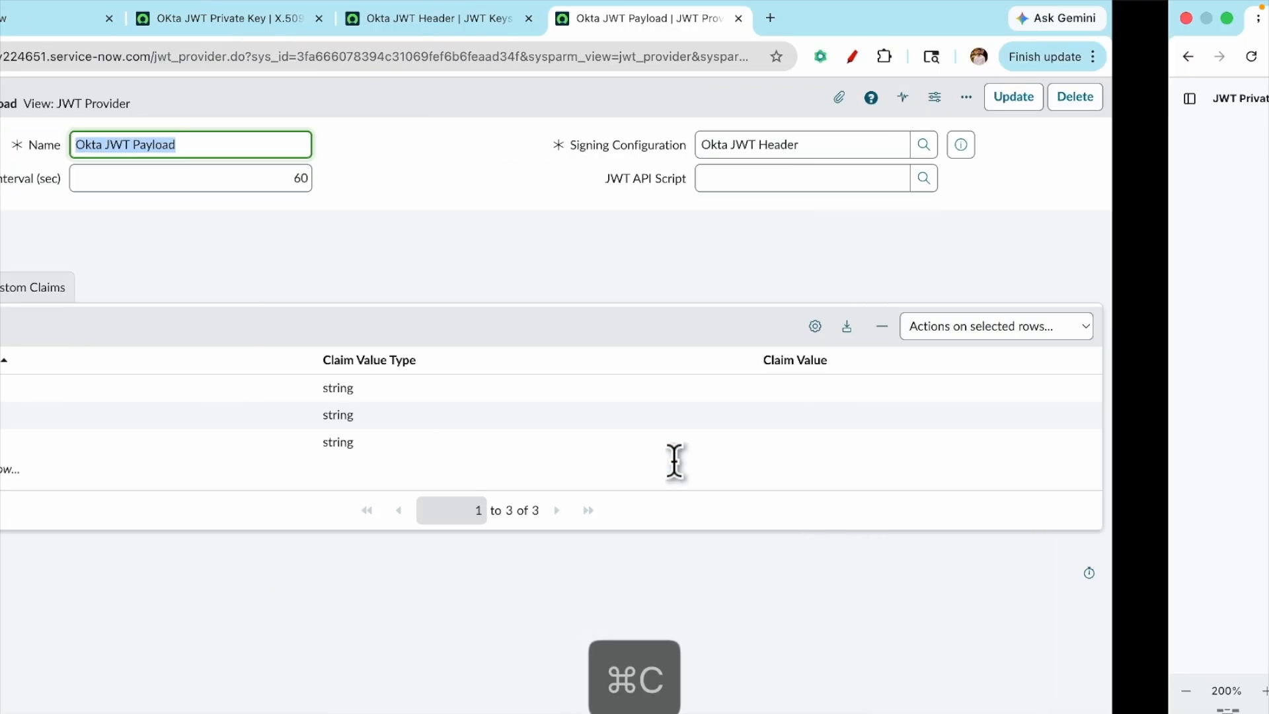
double_click(926, 425)
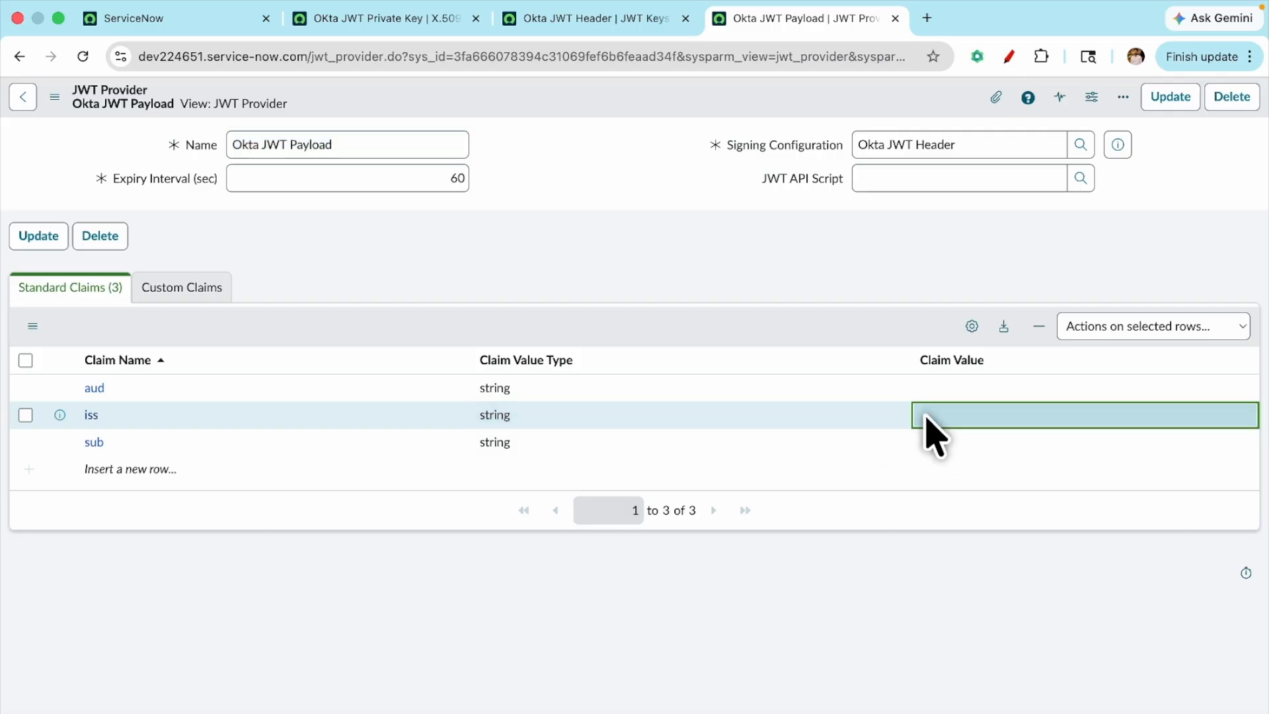
key("super+v")
key("Return")
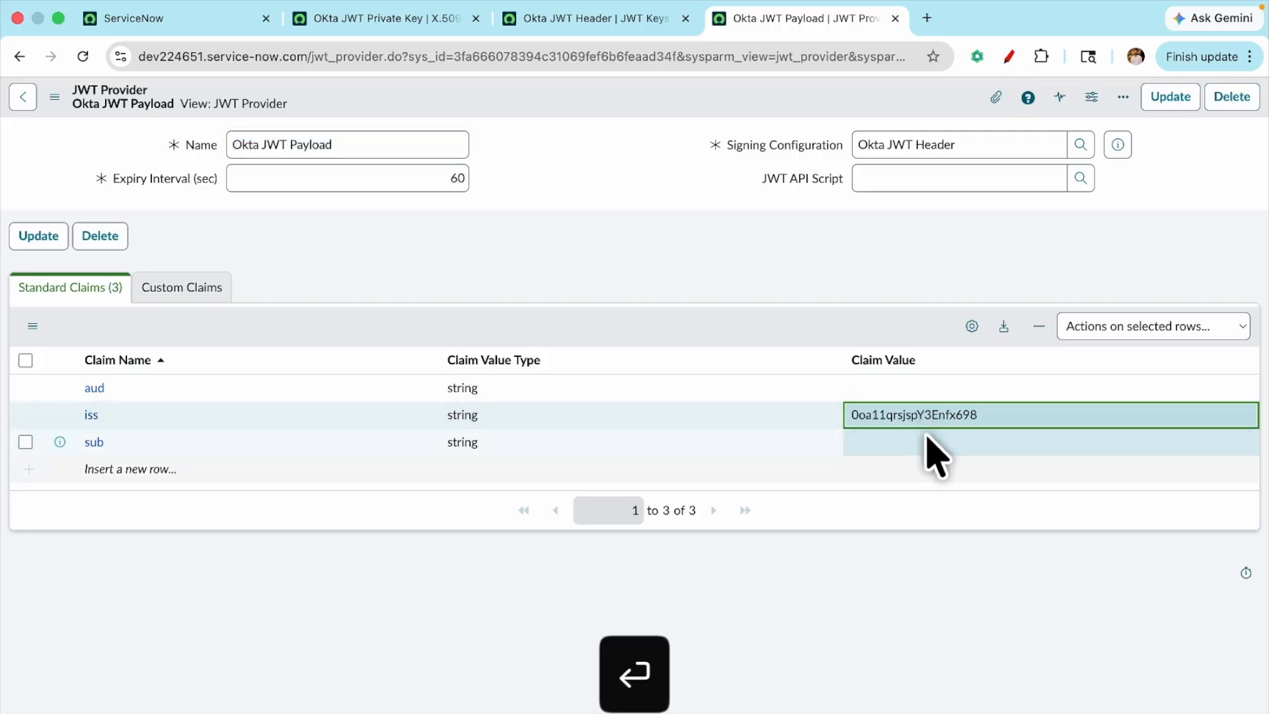
double_click(903, 442)
key("super+v")
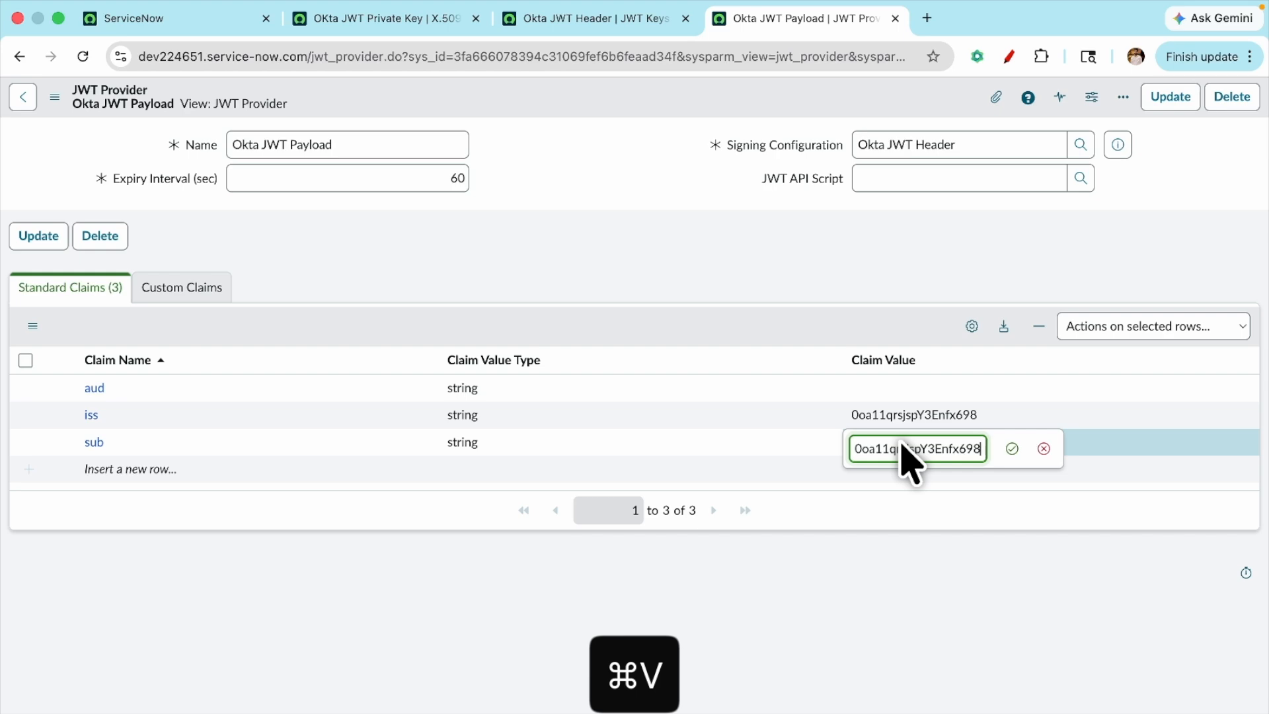
key("Return")
key("ctrl+Right")
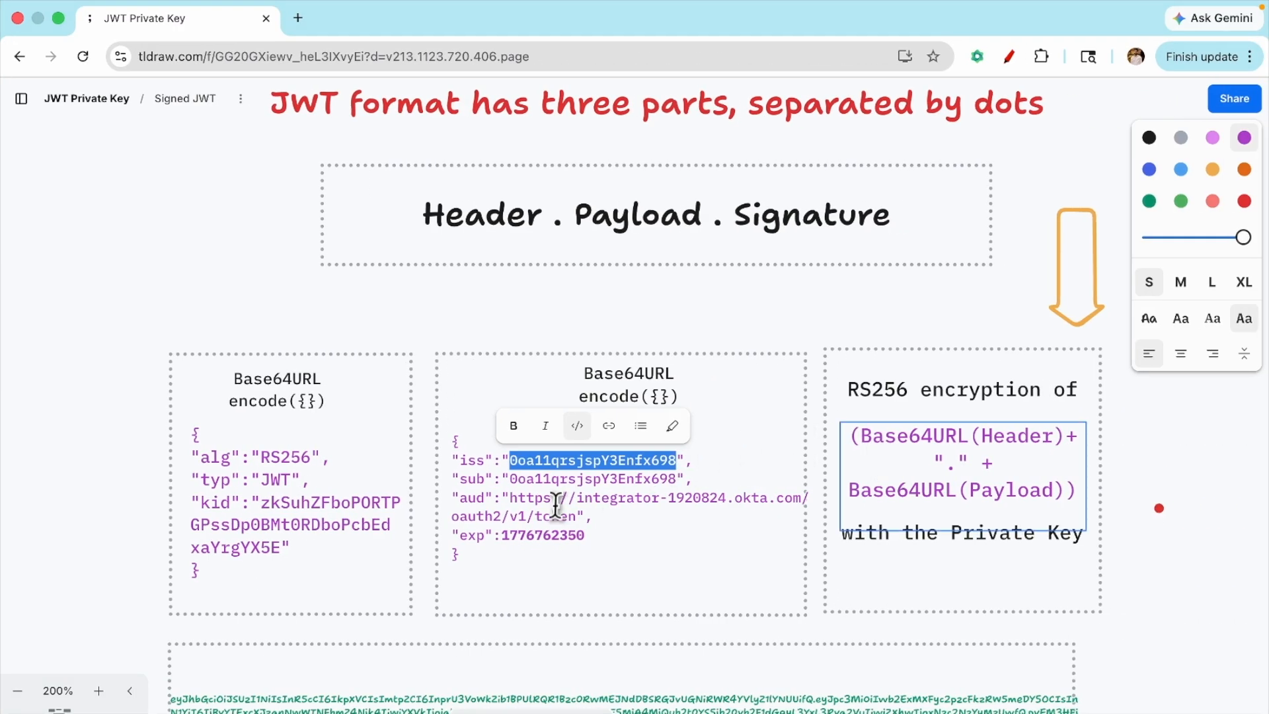
left_click(551, 509)
left_click_drag(512, 497, 580, 510)
key("super+c")
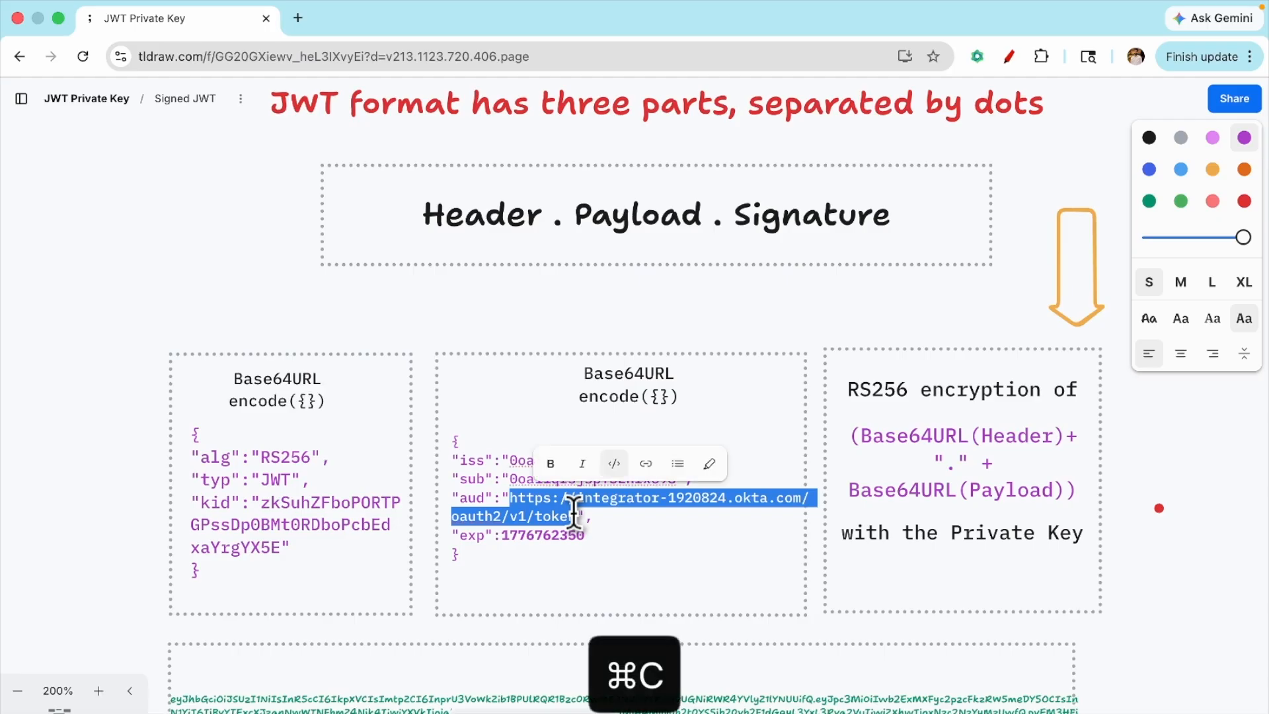
key("ctrl+Left")
double_click(856, 388)
key("super+v")
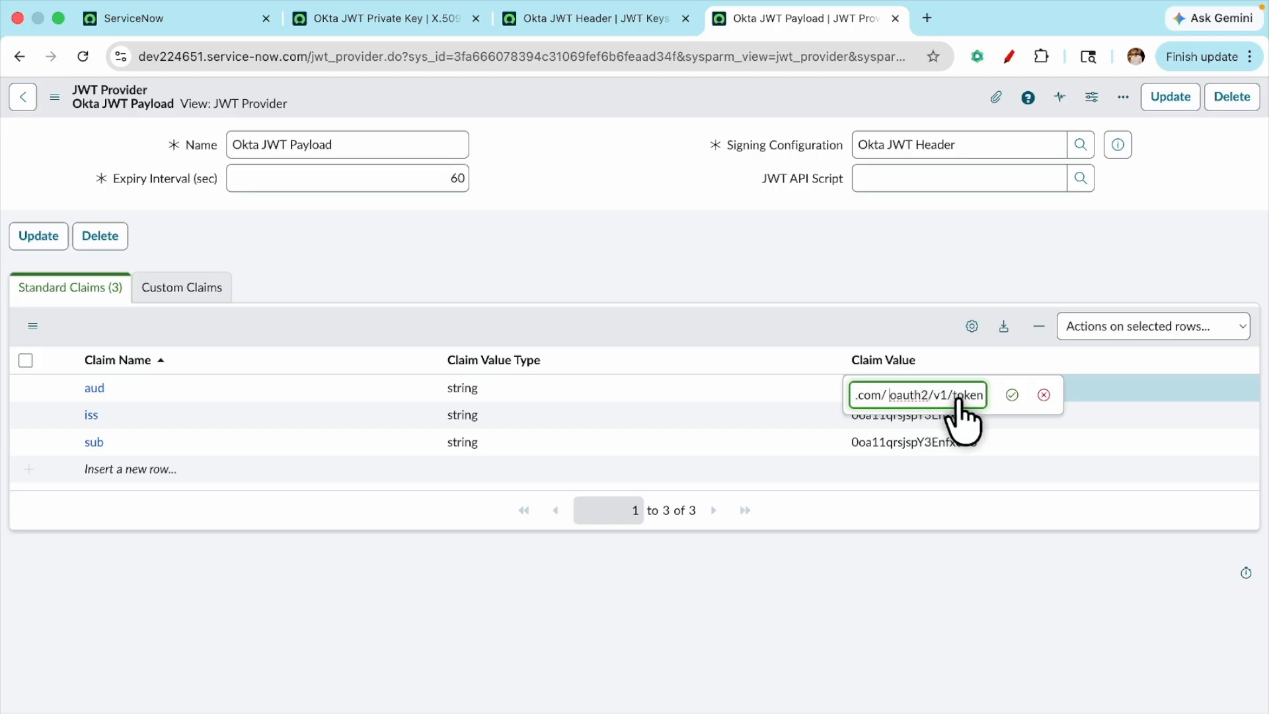
key("BackSpace")
left_click(1011, 395)
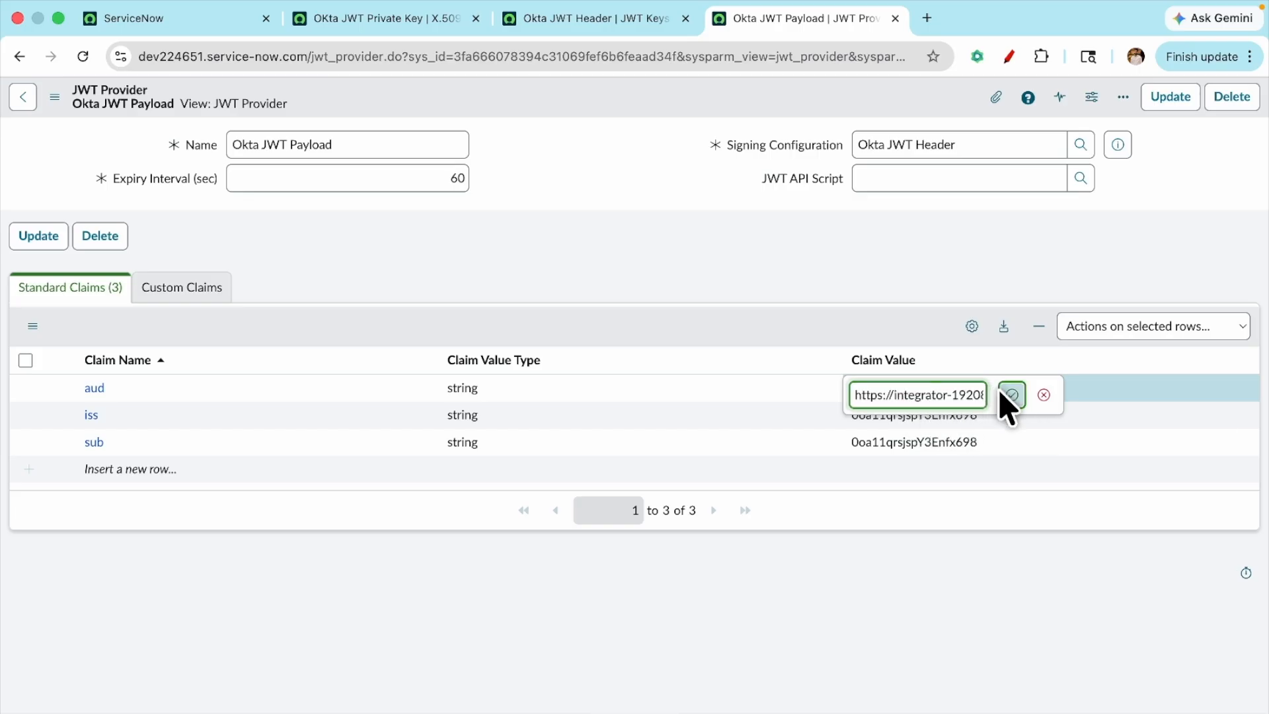
Step: Save the Okta JWT Payload provider record, and review the Okta JWT Header and OKta JWT Private Key records
right_click(595, 94)
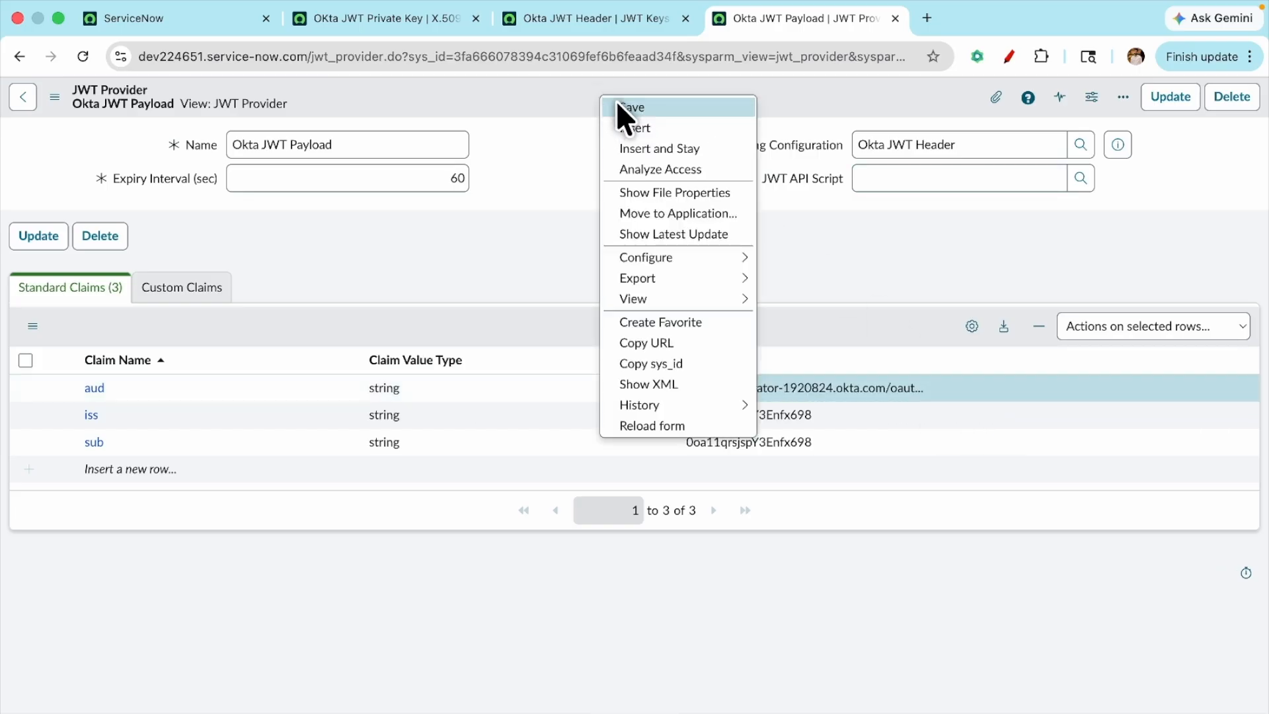
left_click(618, 106)
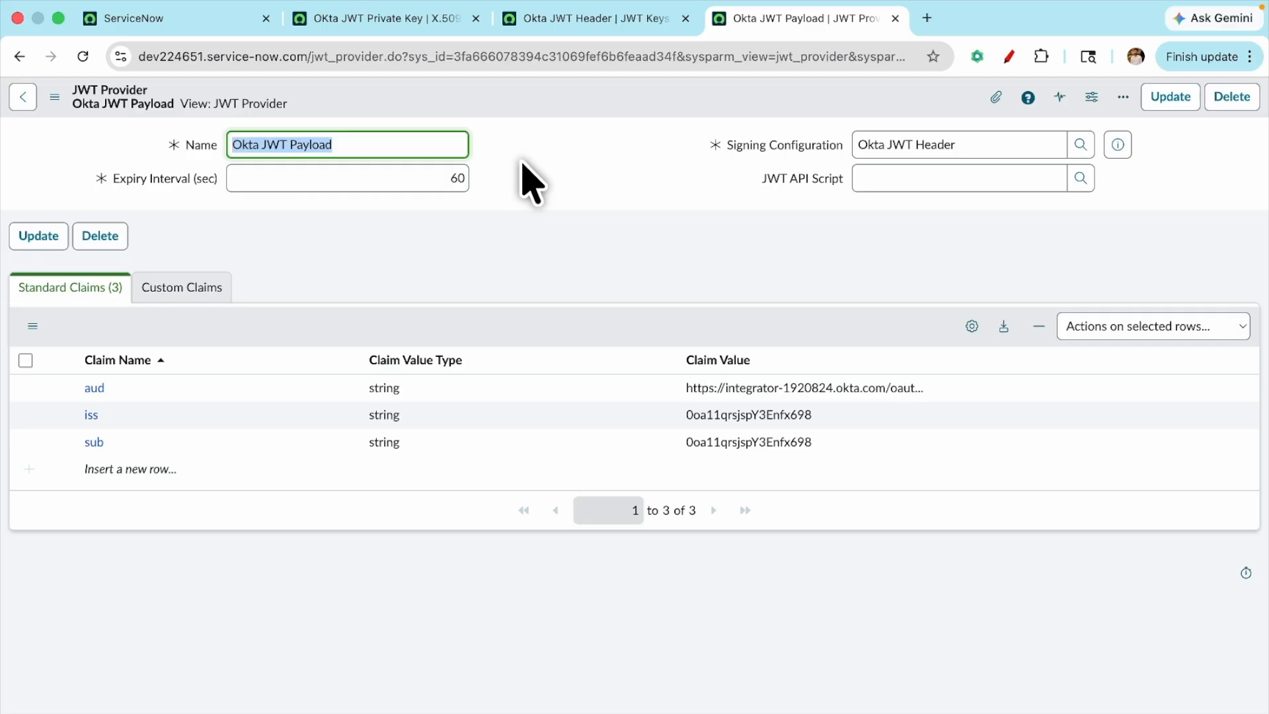
left_click(581, 19)
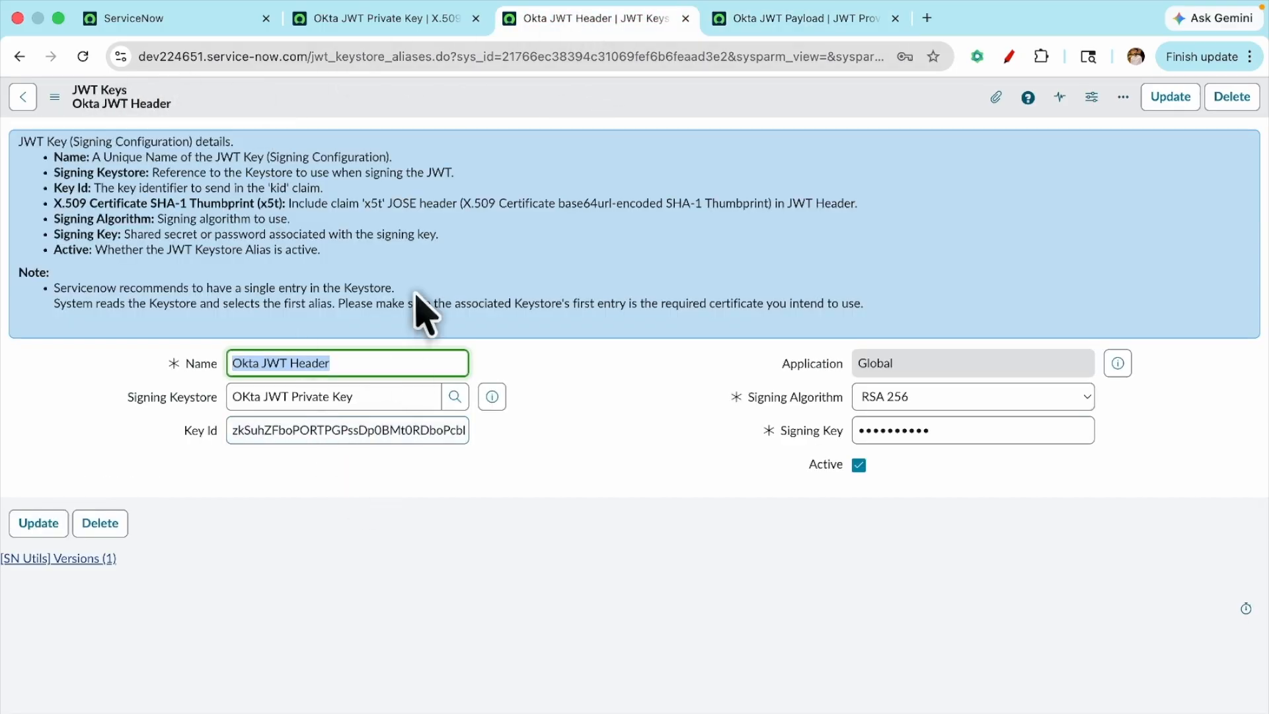
left_click(374, 20)
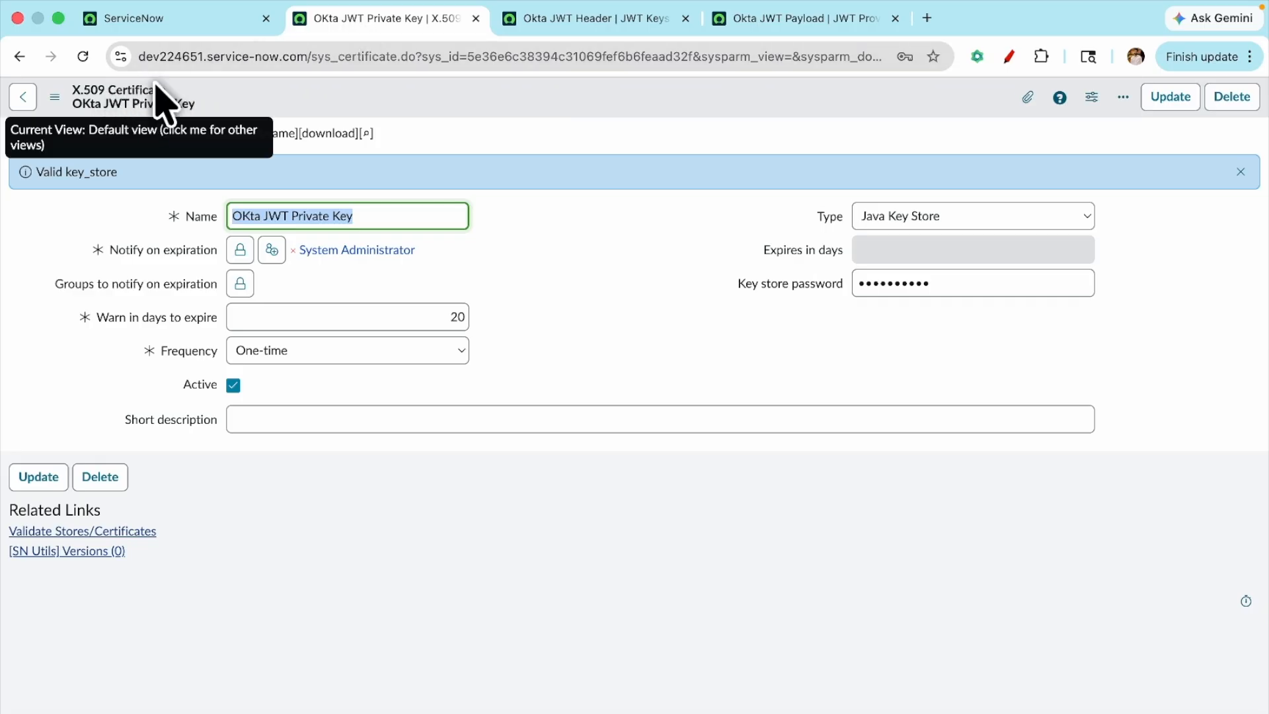
Step: Find Application Registry in the ServiceNow navigator and open it in a new browser tab
left_click(213, 37)
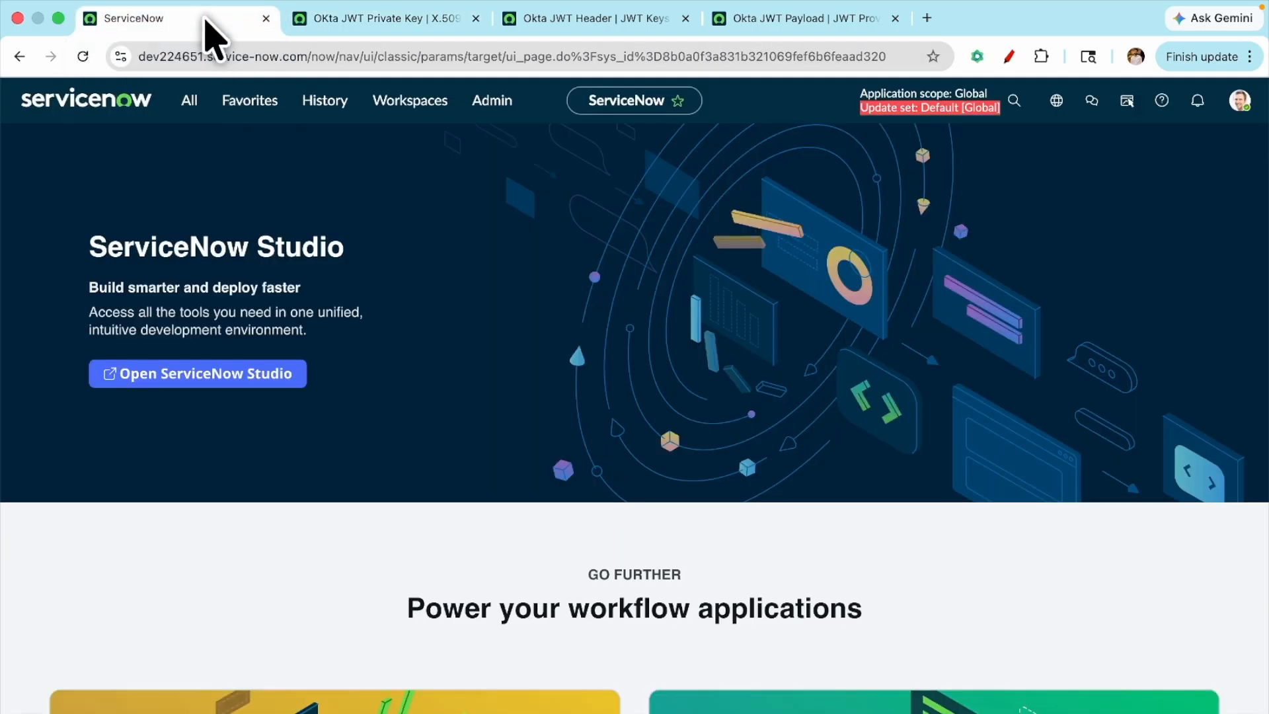
left_click(190, 111)
type("appl")
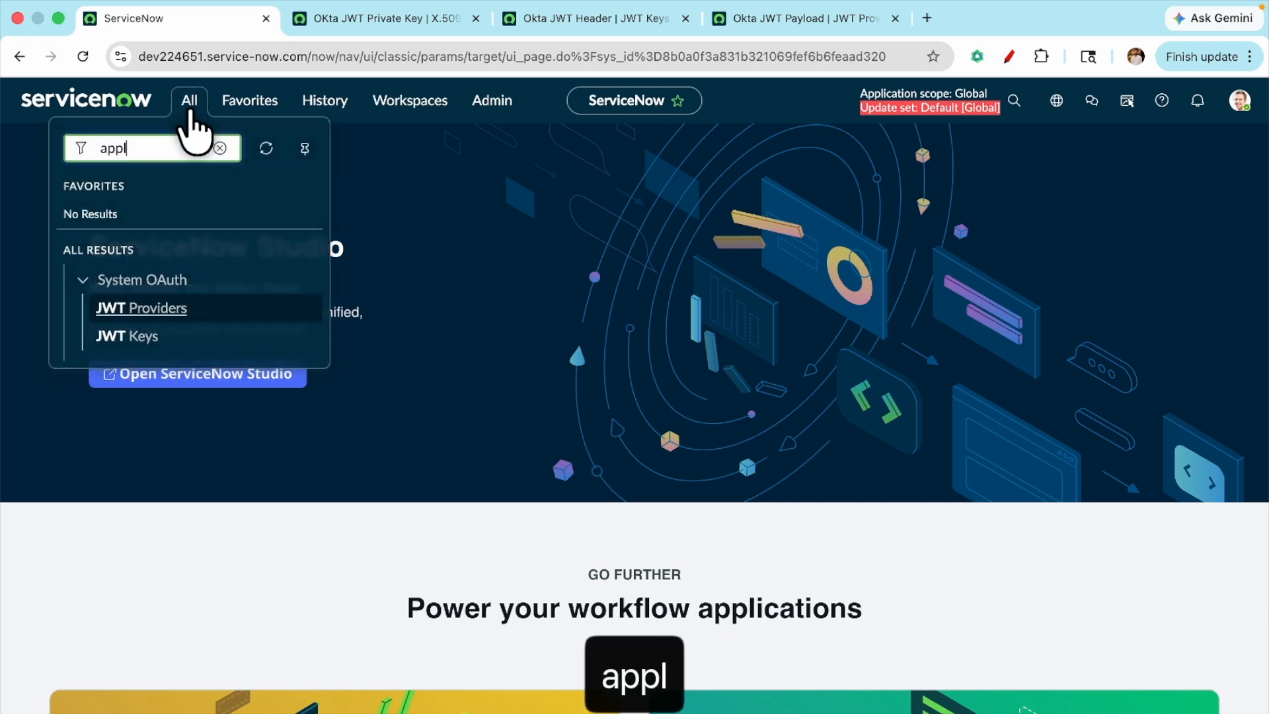
type("ication ")
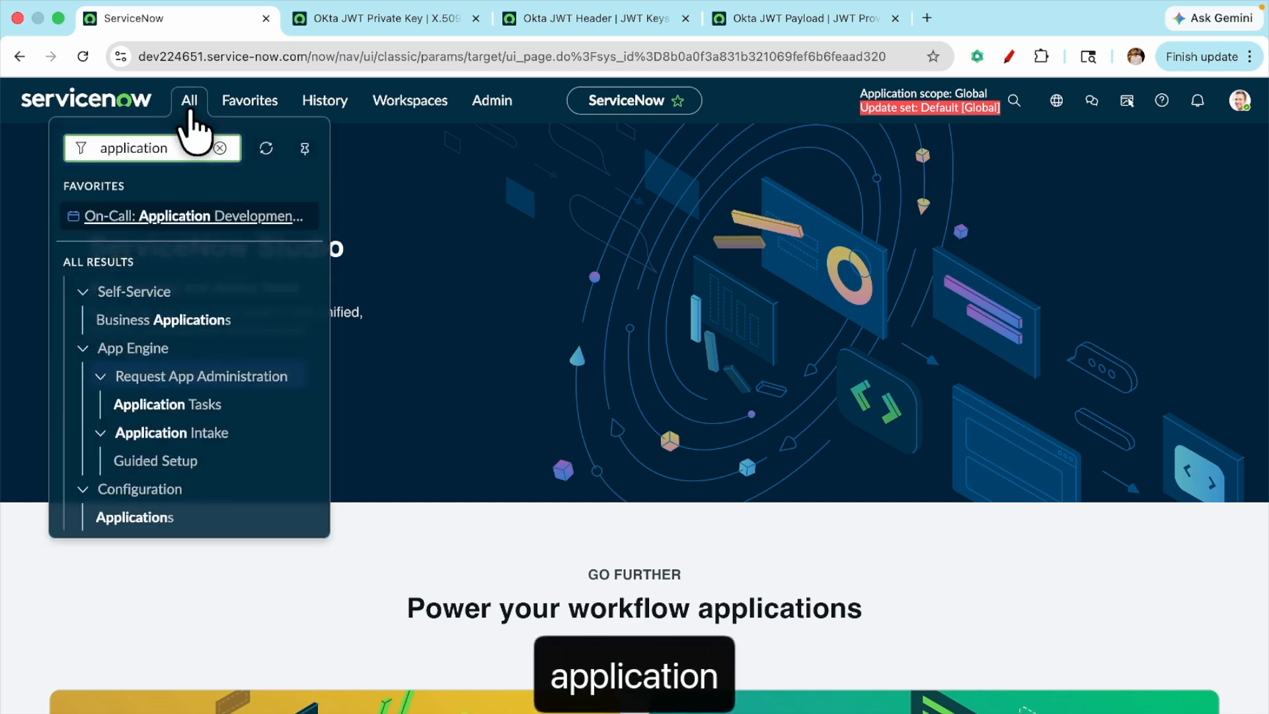
type("registry")
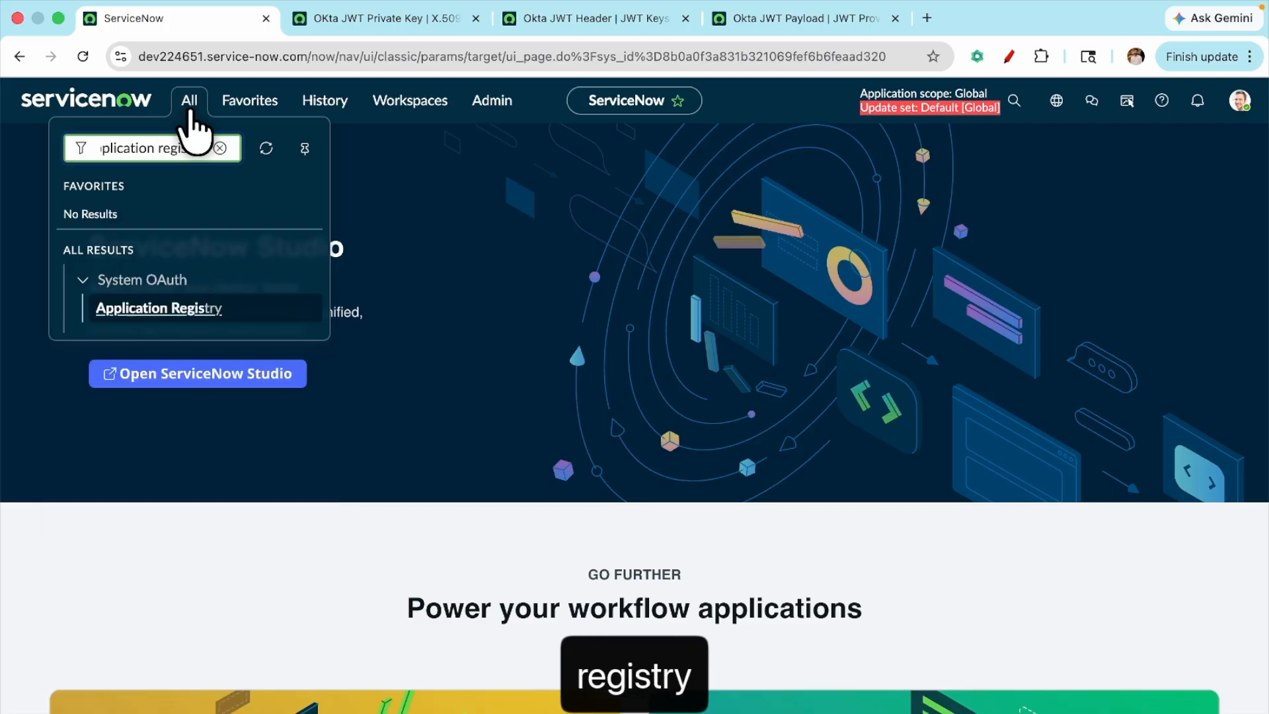
left_click(157, 308, "super")
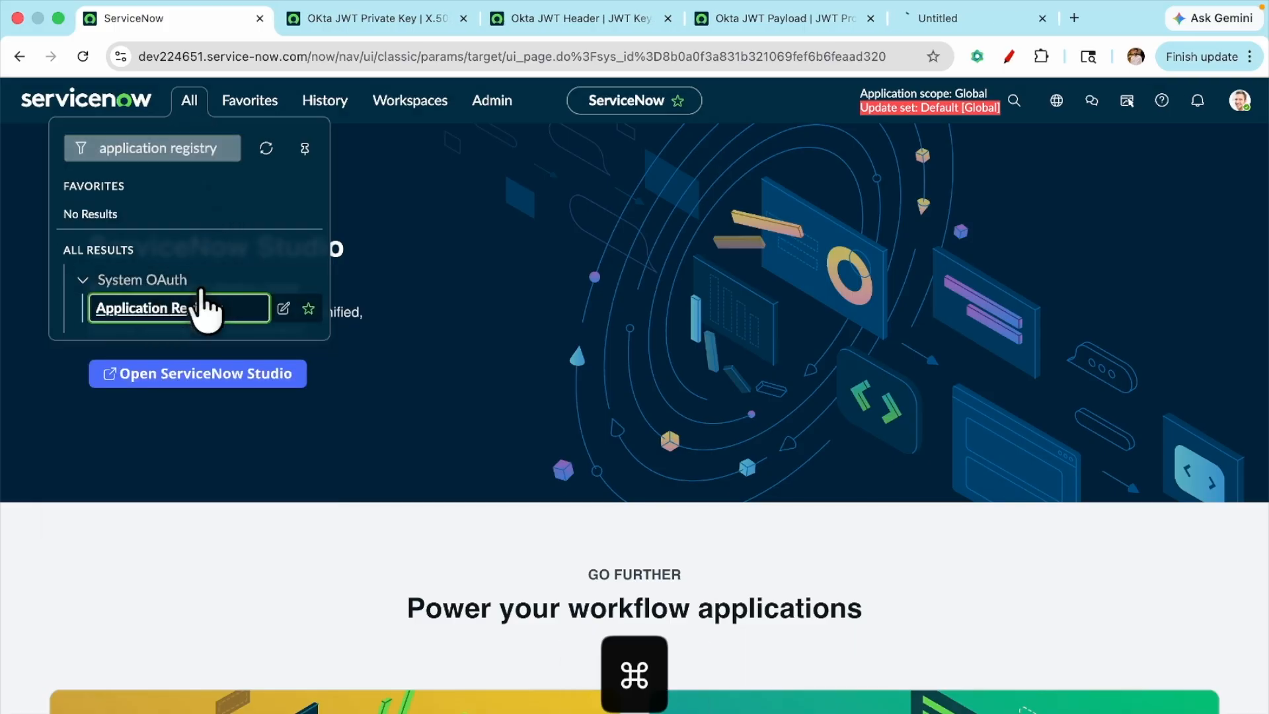
left_click(914, 18)
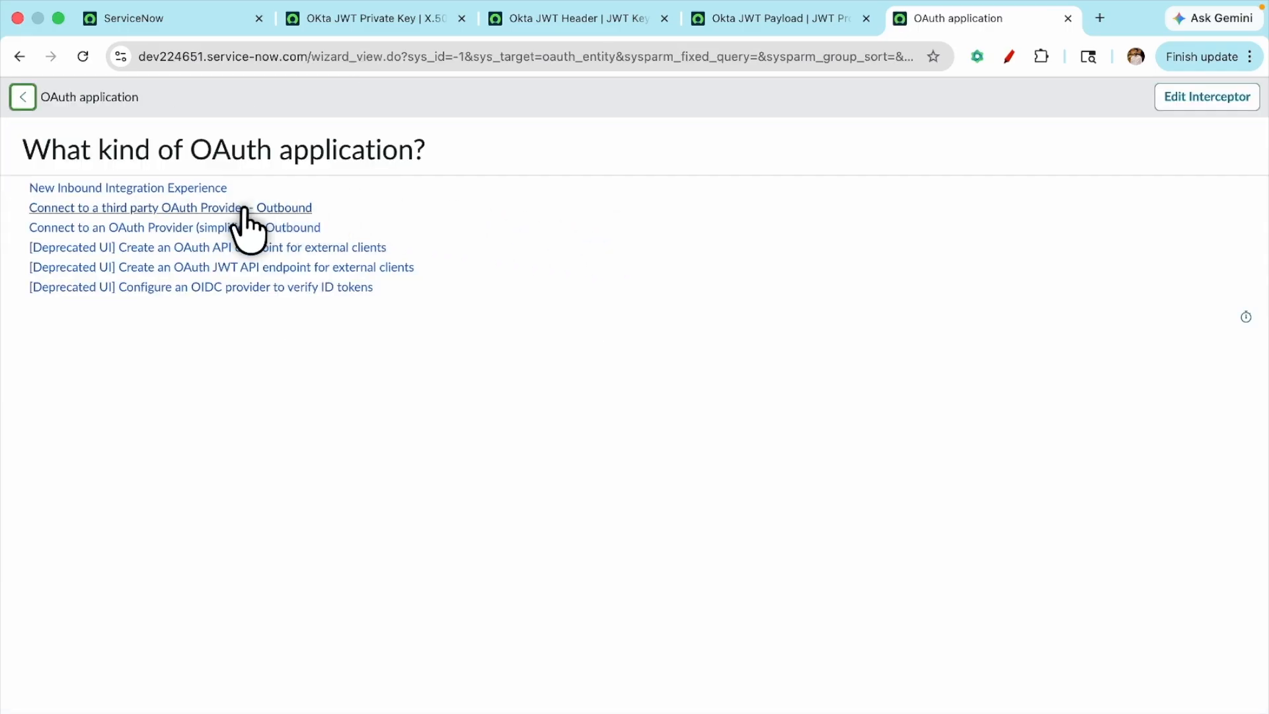
Step: Start a new outbound third-party OAuth provider record and name it "Okta JWT Access token"
left_click(230, 208)
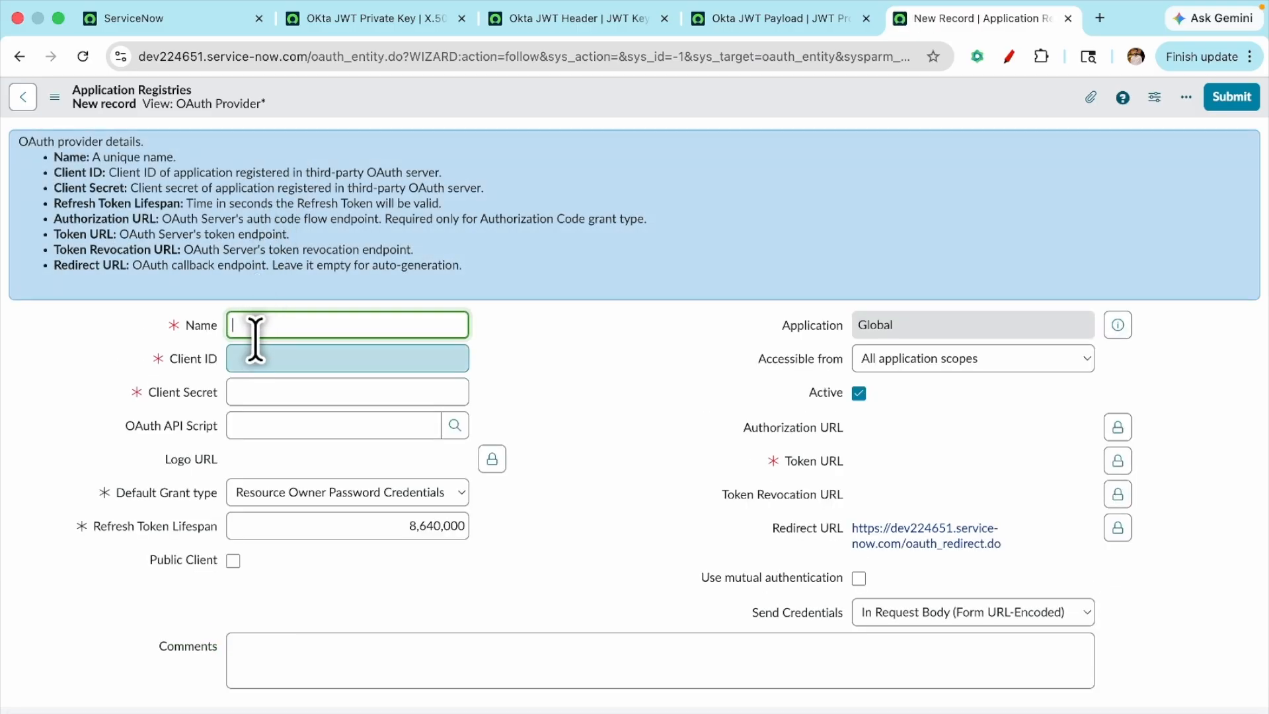
type("Okta ")
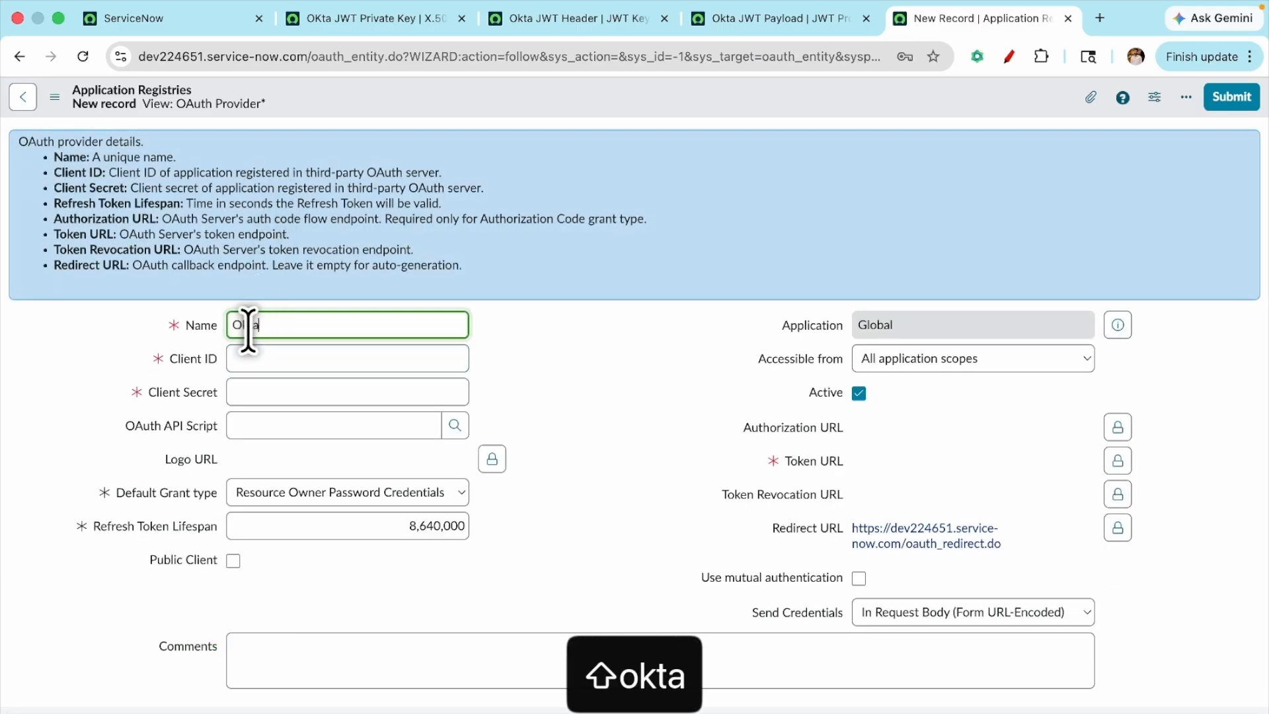
type("JWT")
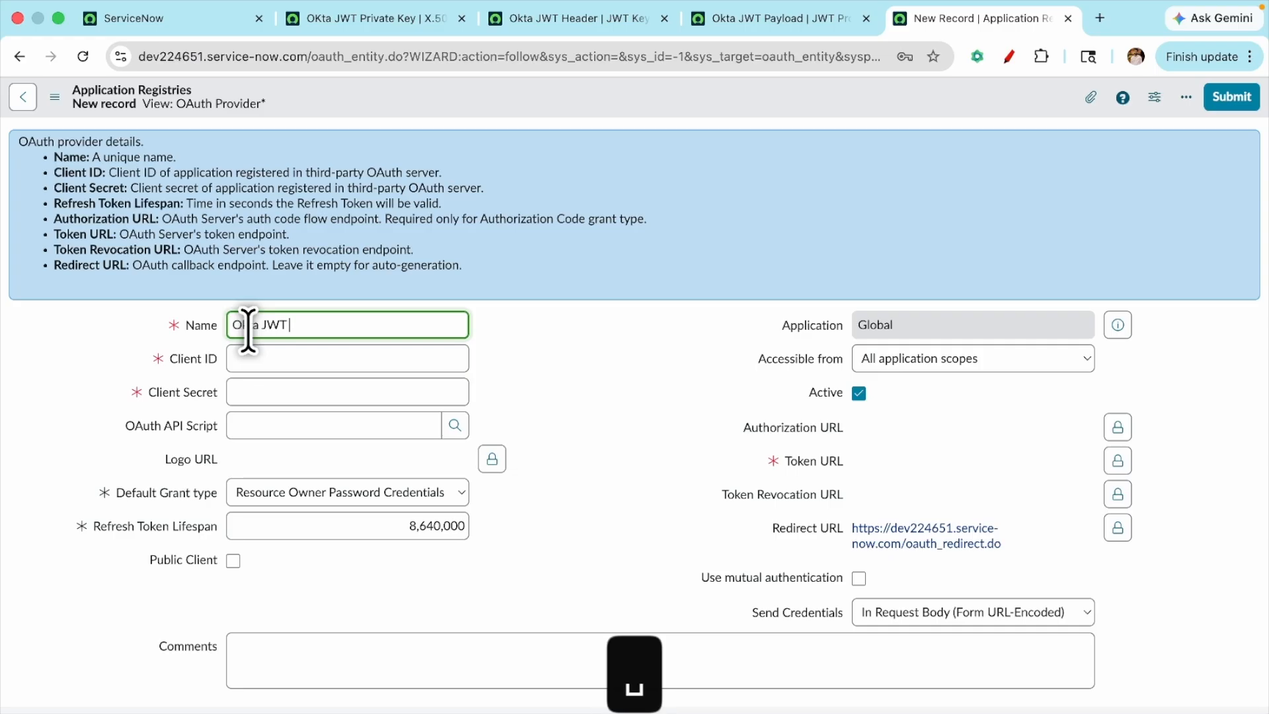
type(" Access token")
Step: Copy the iss value from the tldraw payload diagram into Client ID and set the default grant type to Client Credentials
left_click(335, 363)
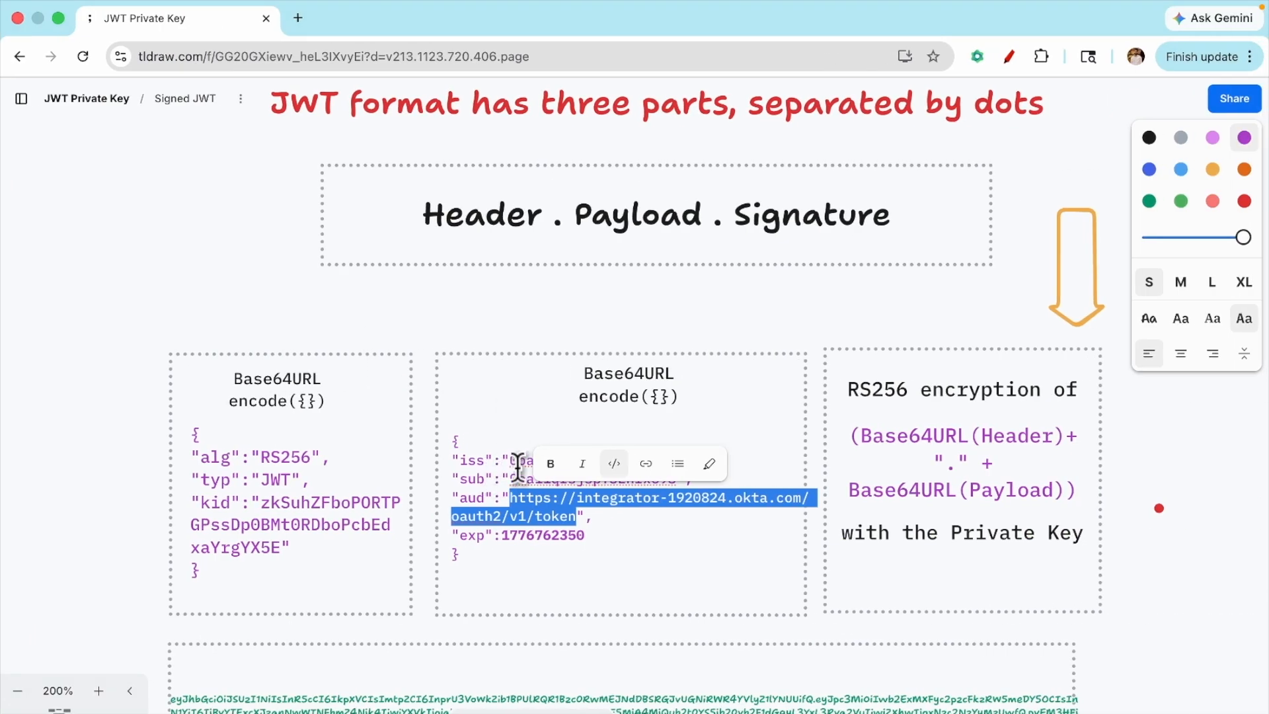
double_click(522, 460)
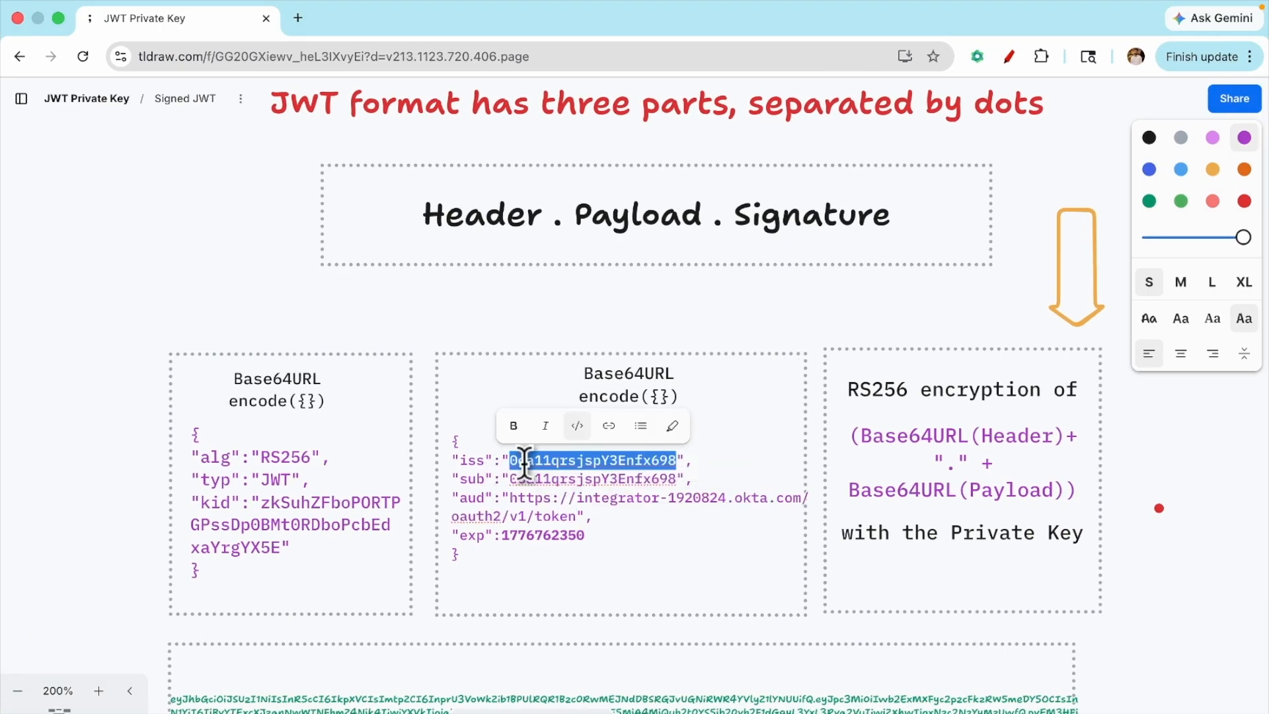
key("super+c")
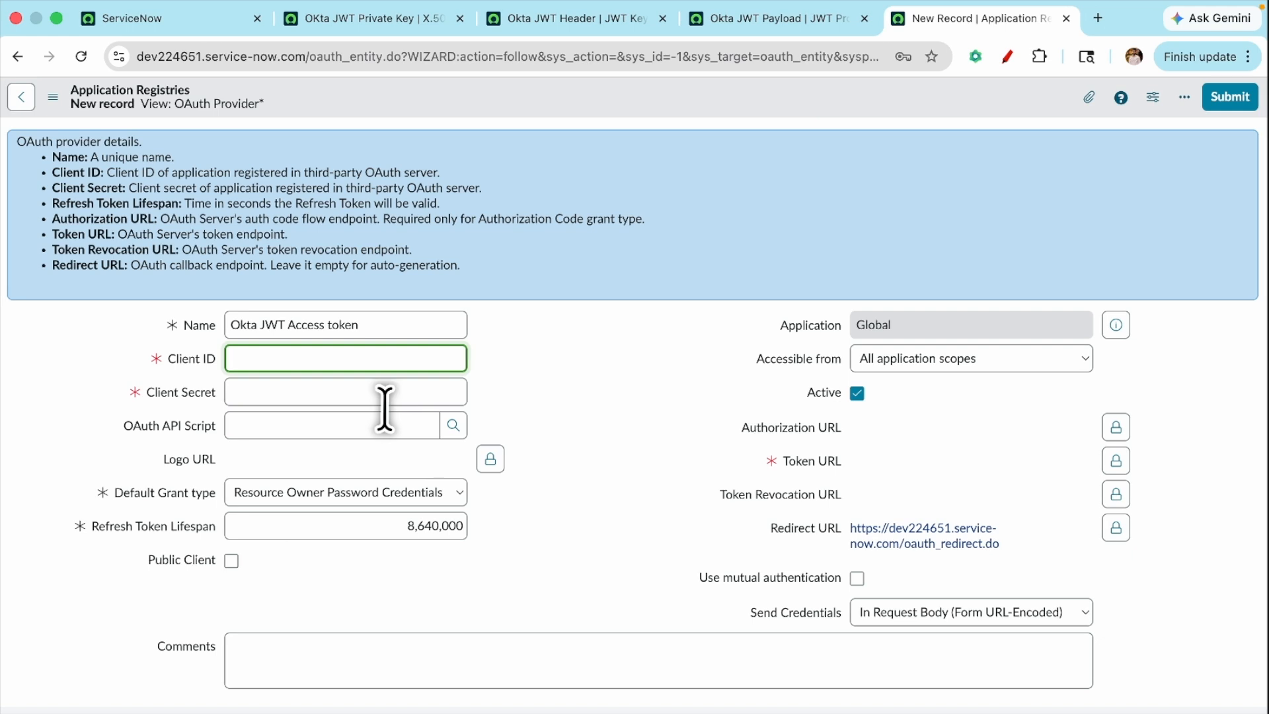
key("super+v")
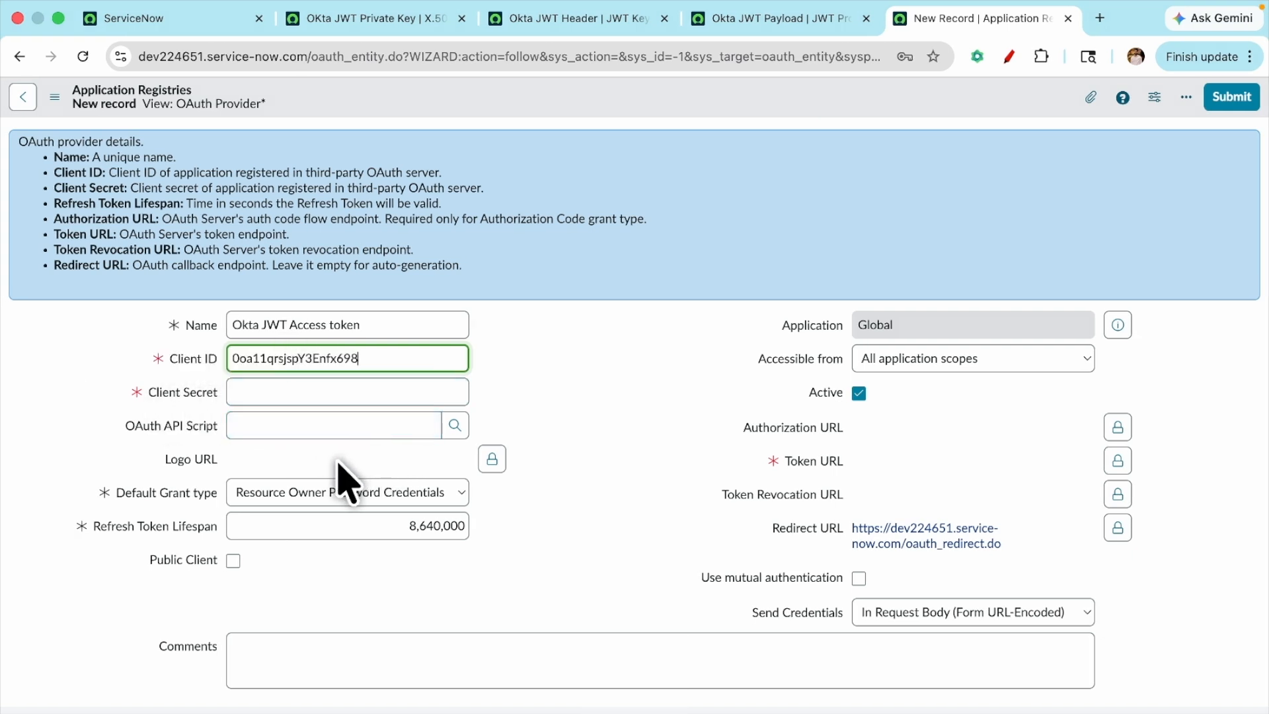
left_click(261, 493)
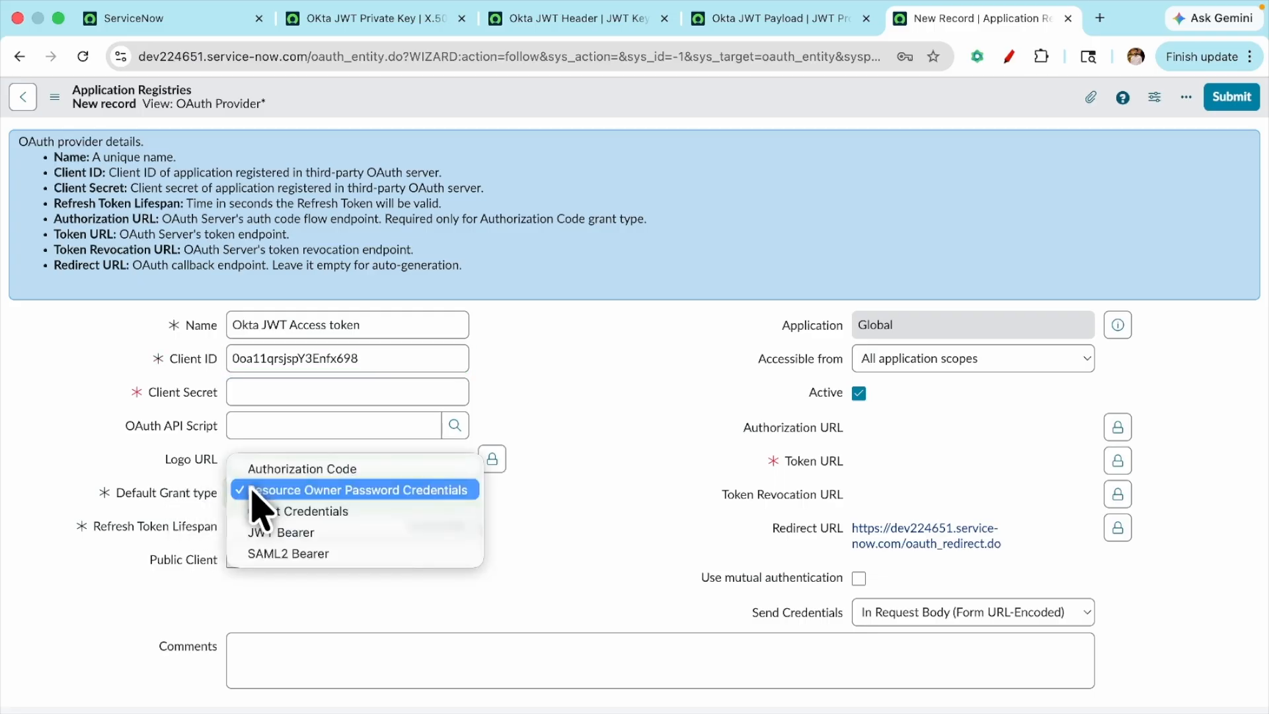
left_click(277, 514)
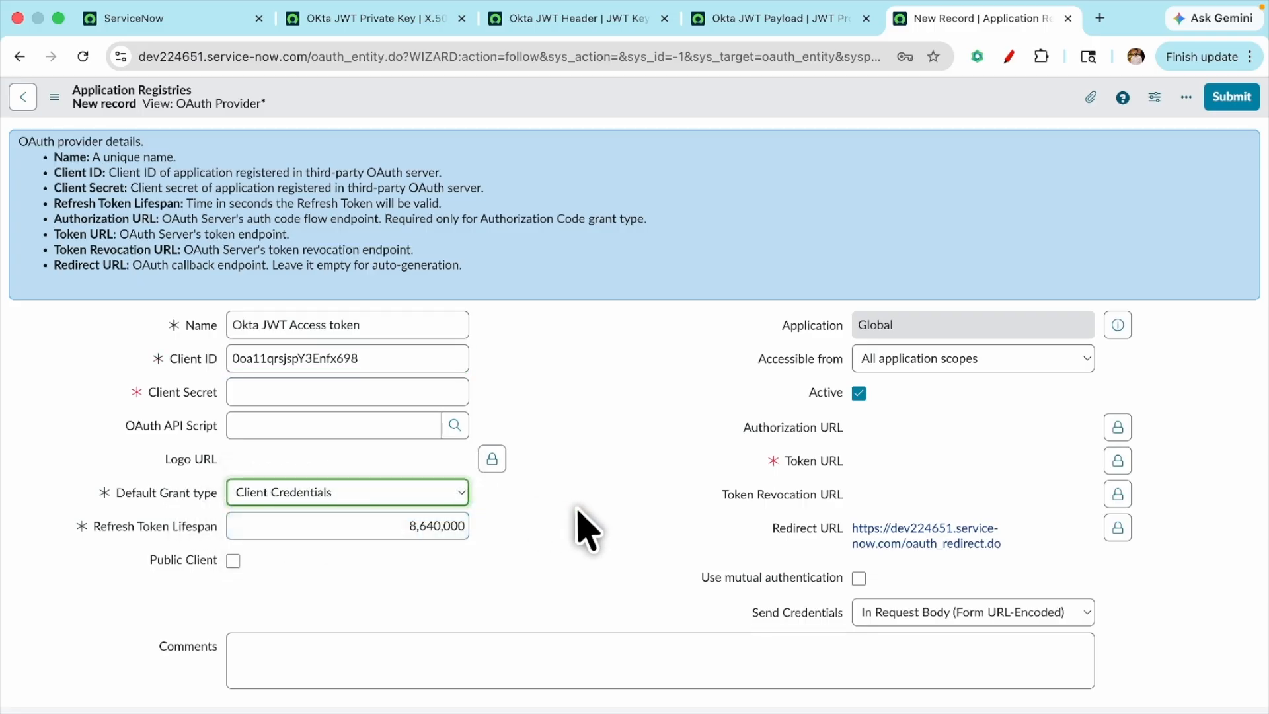
Step: Set Send Credentials to As Private Key JWT and choose Okta JWT Payload as the JWT provider
scroll(634, 516, "down", 2)
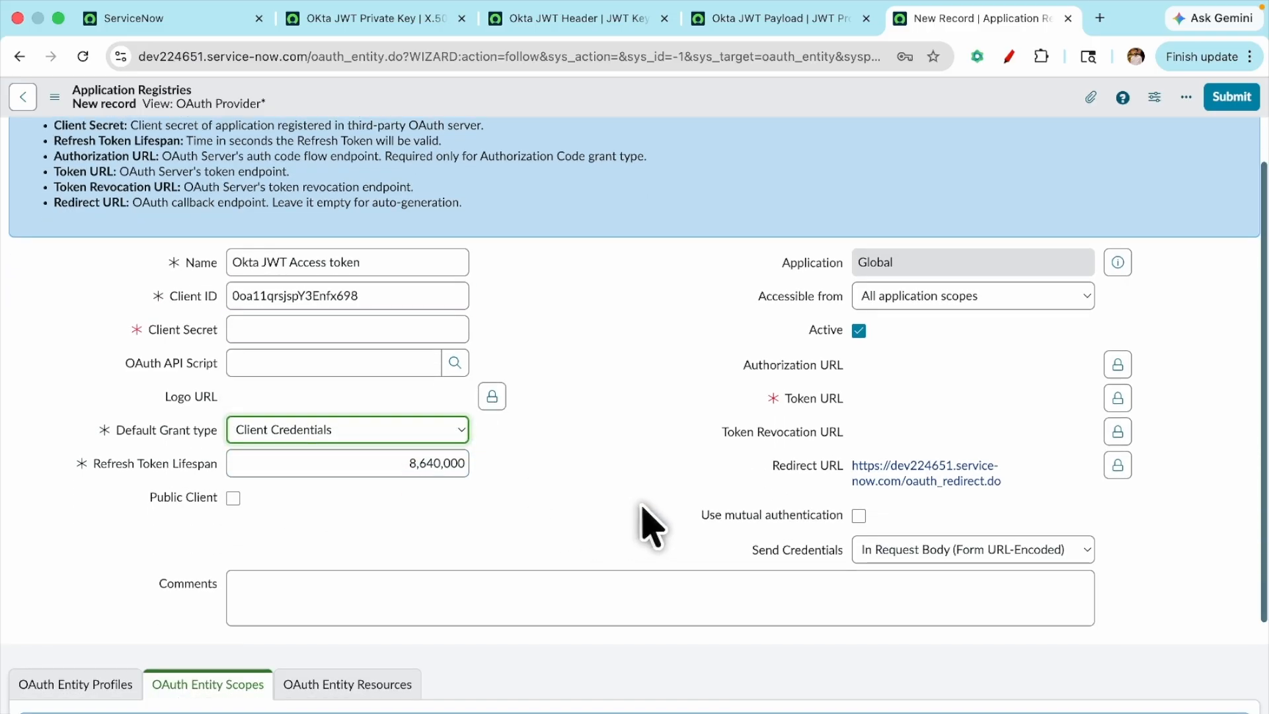
left_click(945, 553)
left_click(1053, 564)
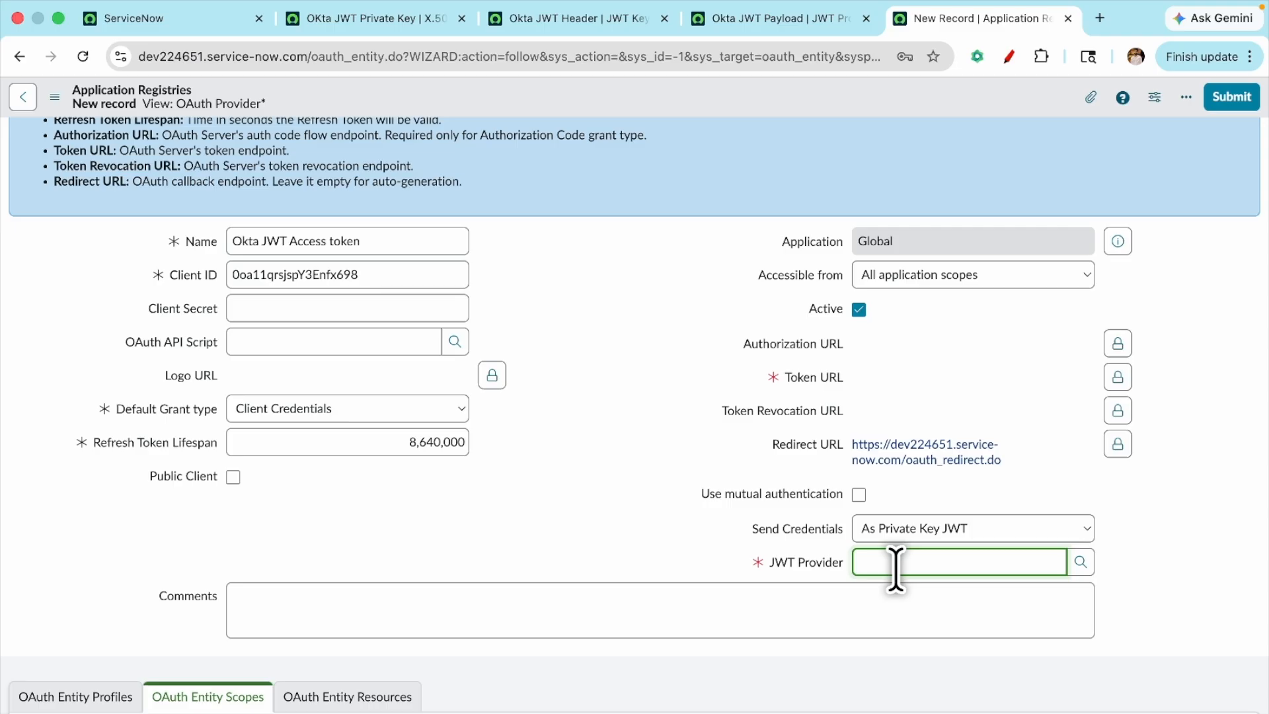
type("okta")
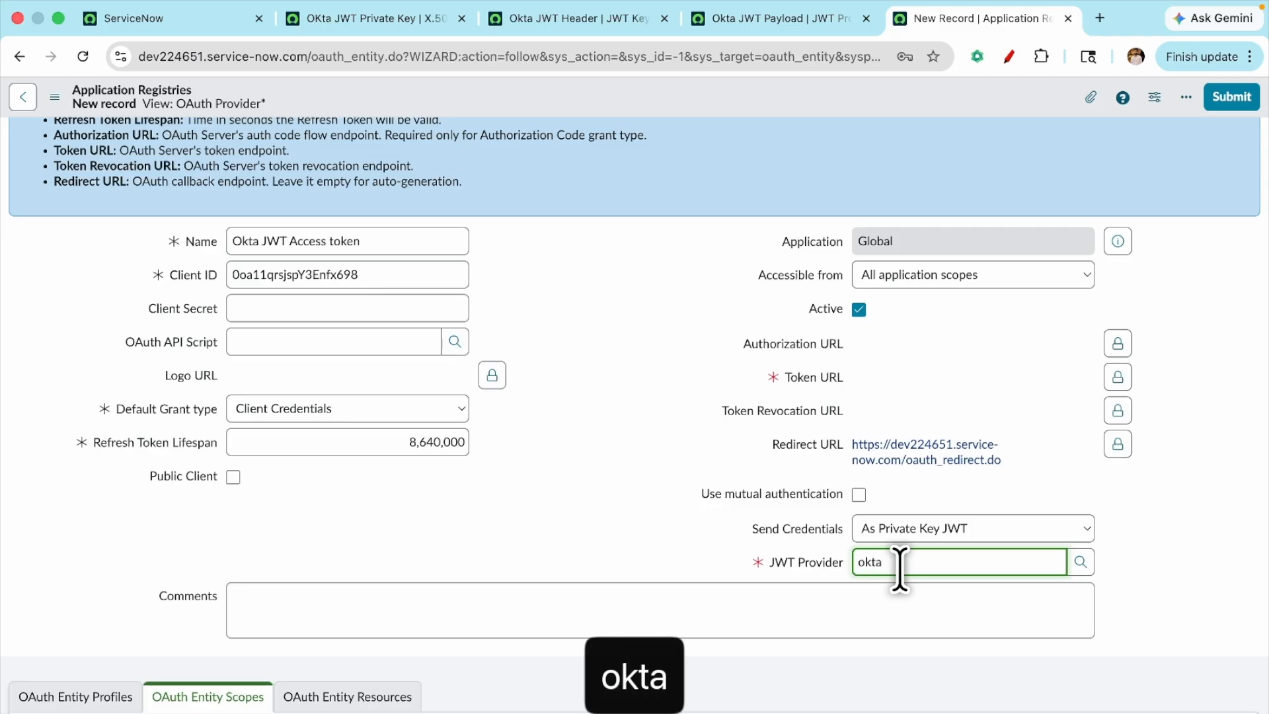
left_click(946, 589)
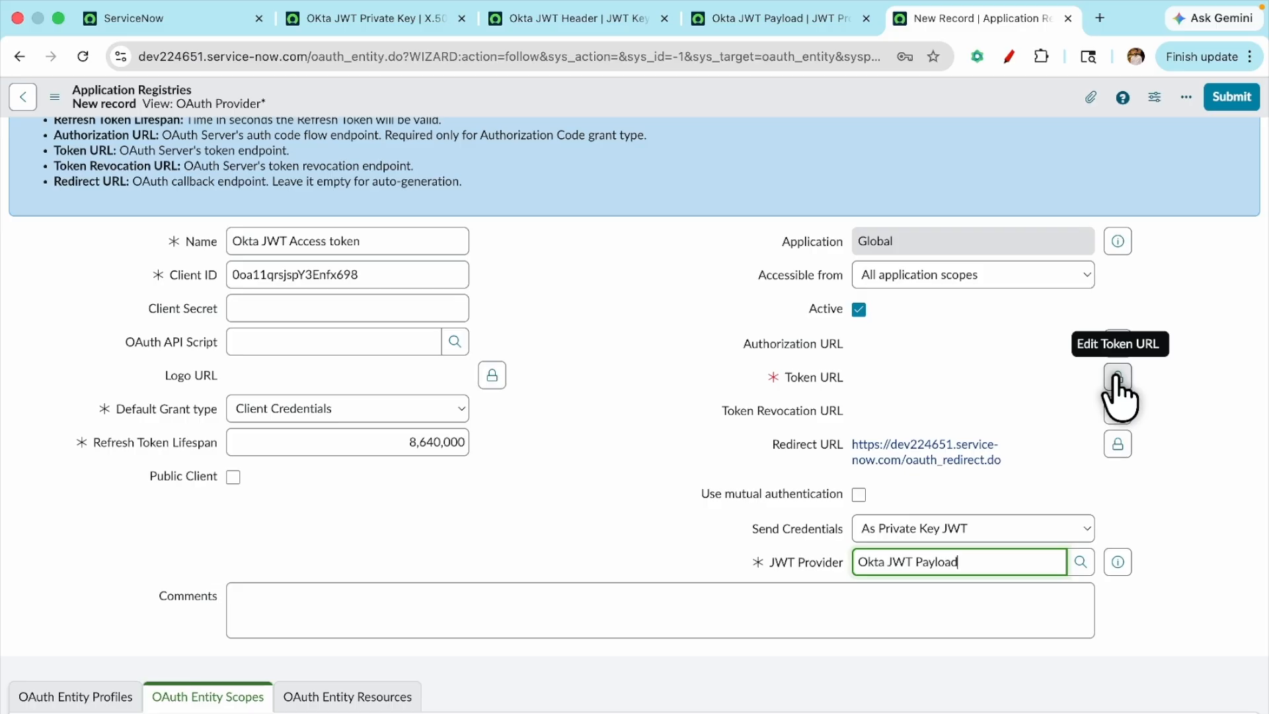
key("ctrl+Right")
left_click(525, 500)
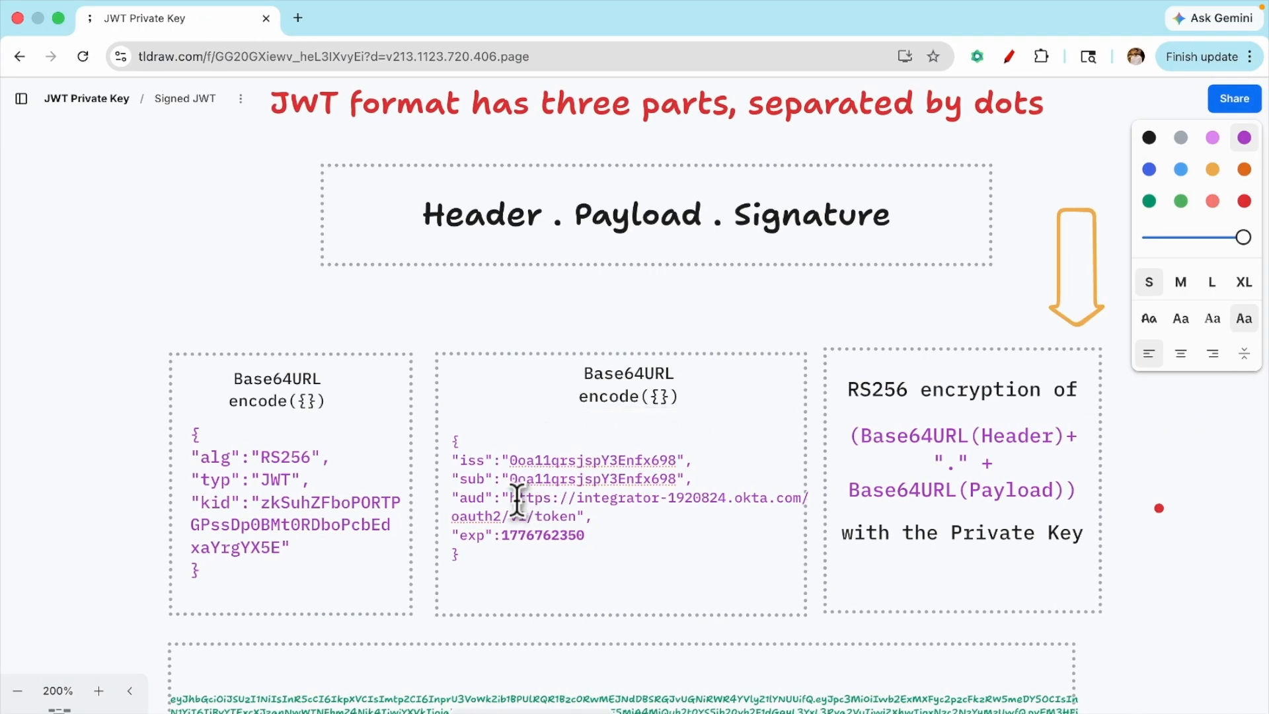
left_click_drag(522, 500, 576, 517)
key("super+c")
key("ctrl+Left")
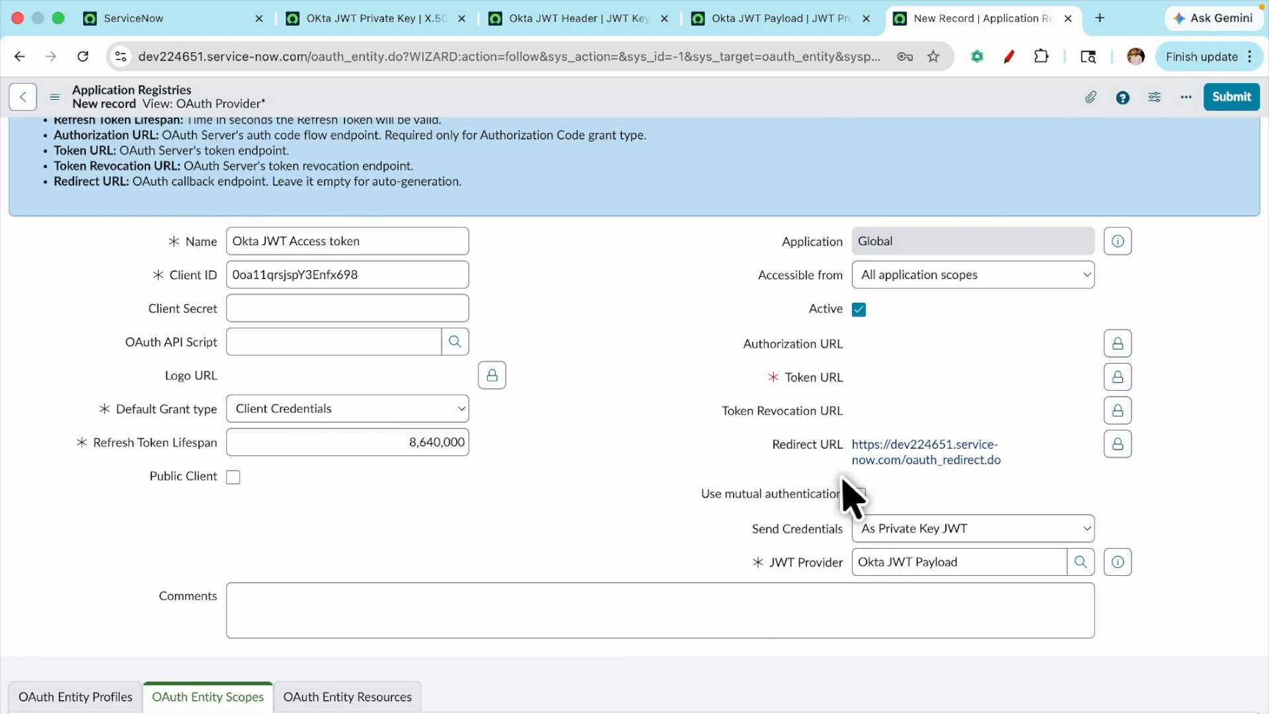
left_click(1118, 378)
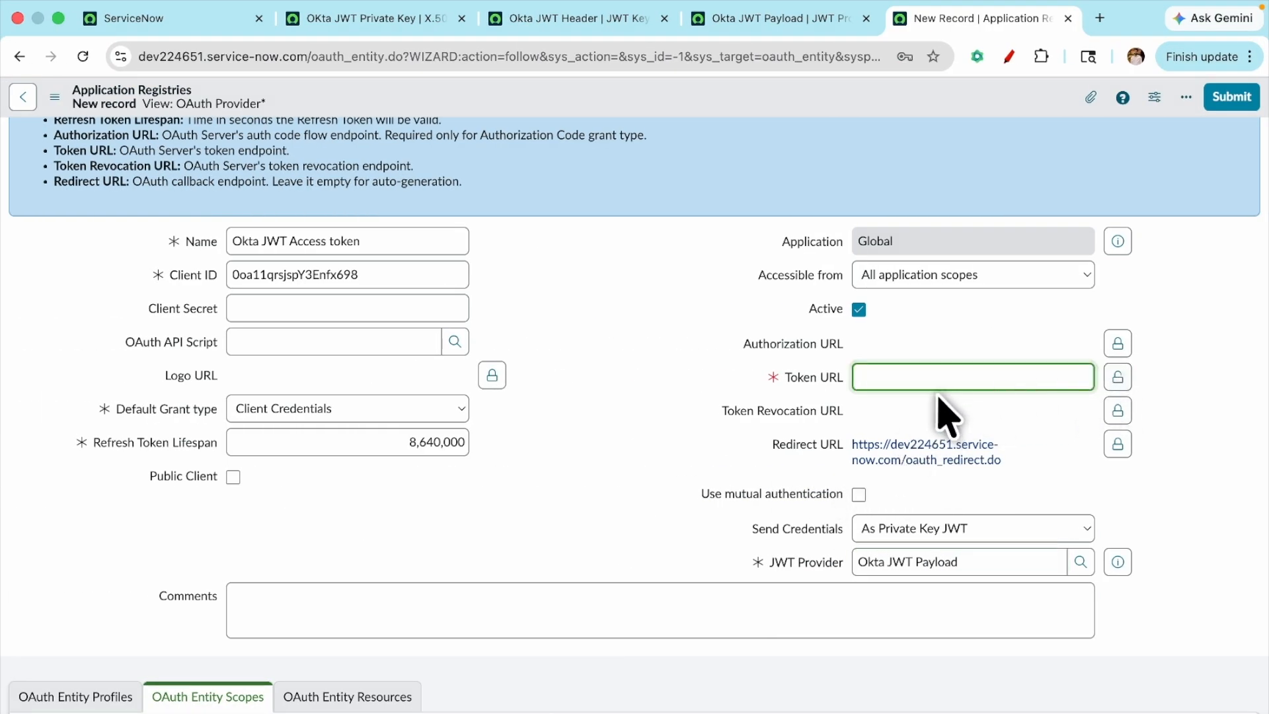
key("super+v")
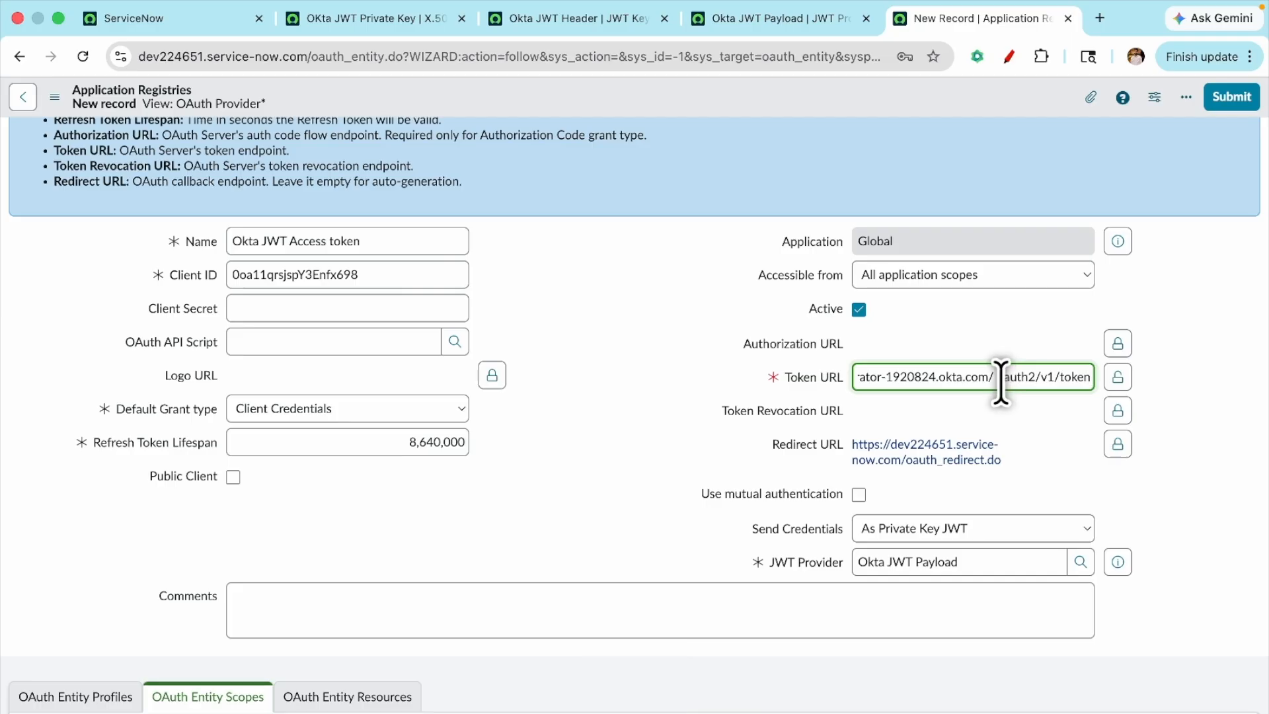
left_click(1119, 378)
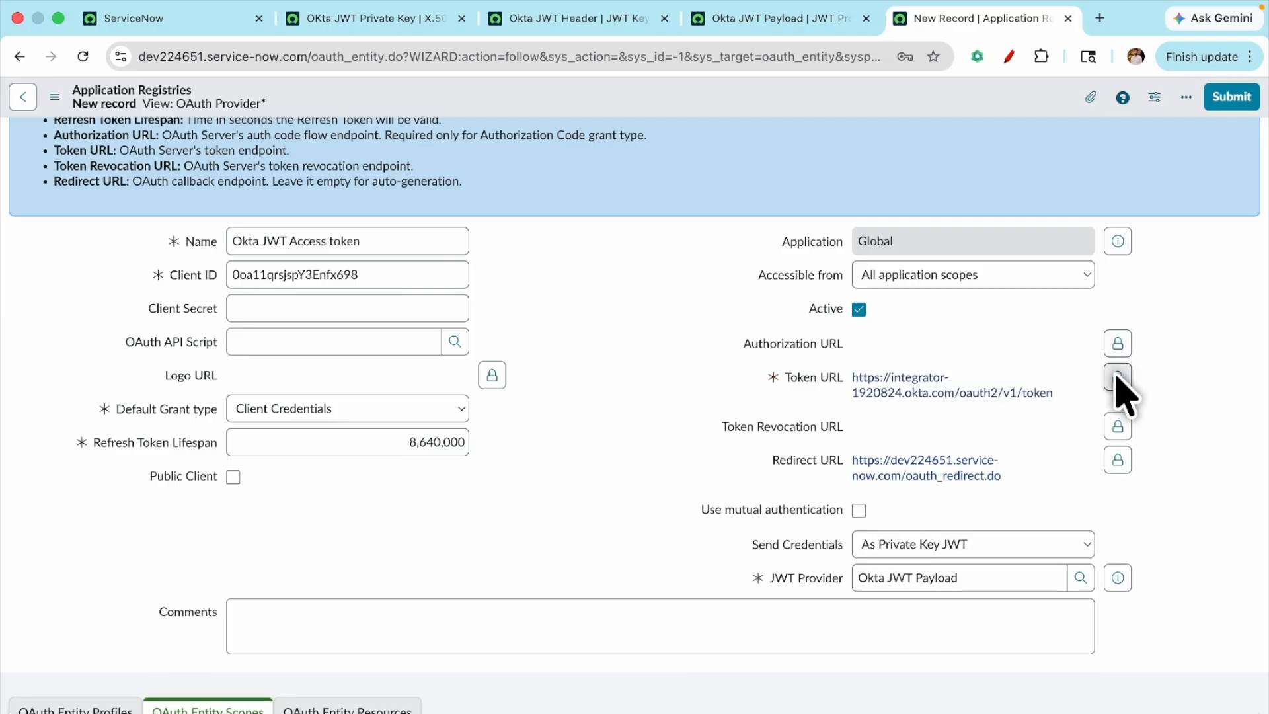
right_click(591, 86)
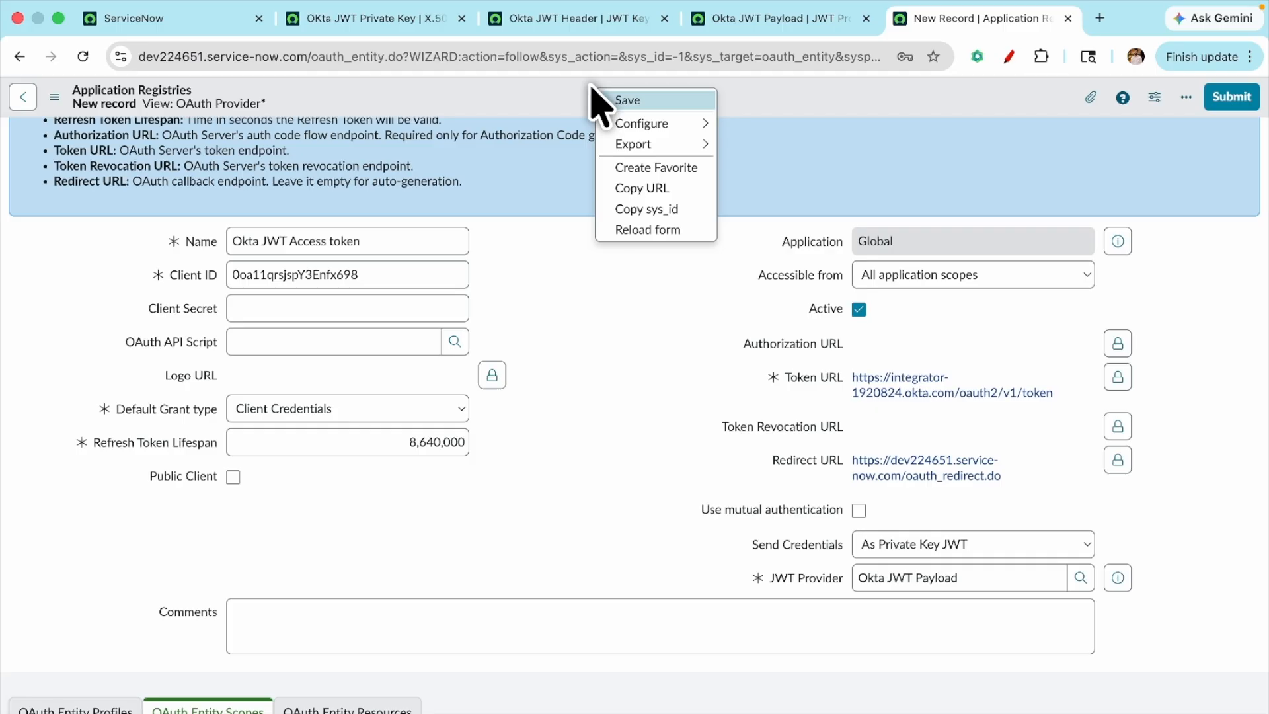
left_click(624, 100)
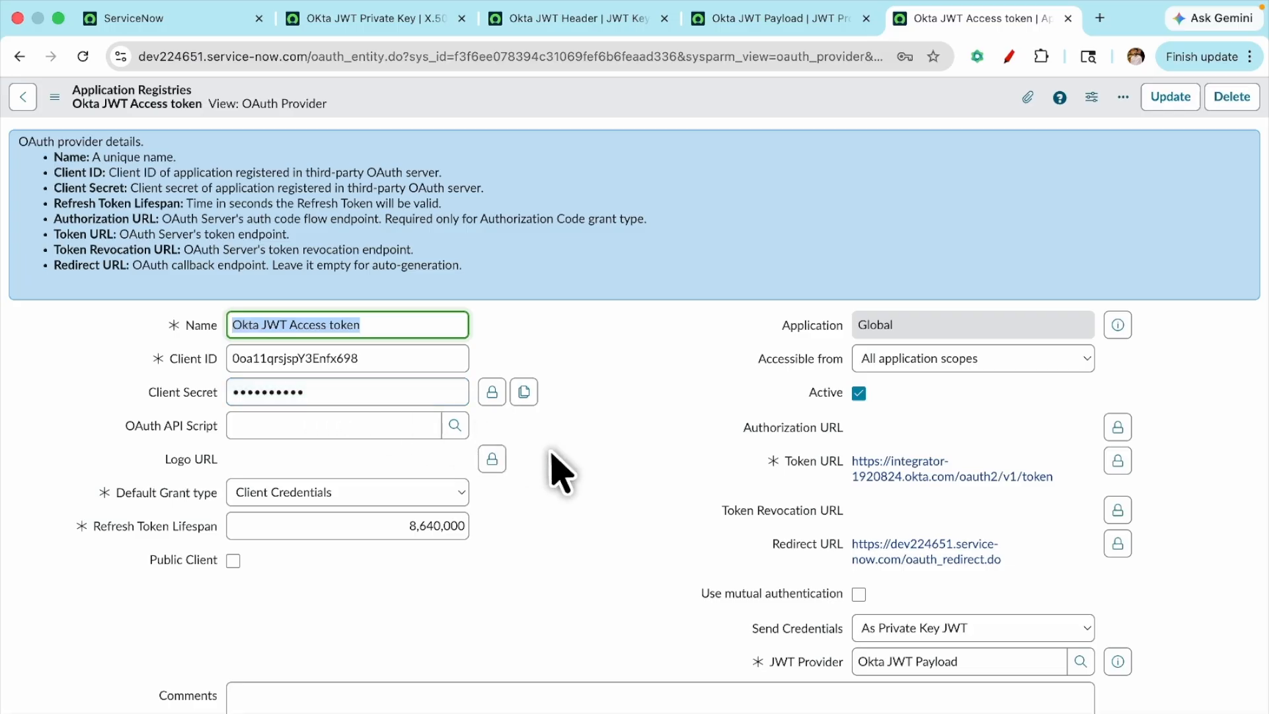
Step: Switch to the Okta Admin Console and copy the okta.groups.read scope from the ServiceNow PDI DEV Connect app's granted API scopes
scroll(581, 478, "down", 6)
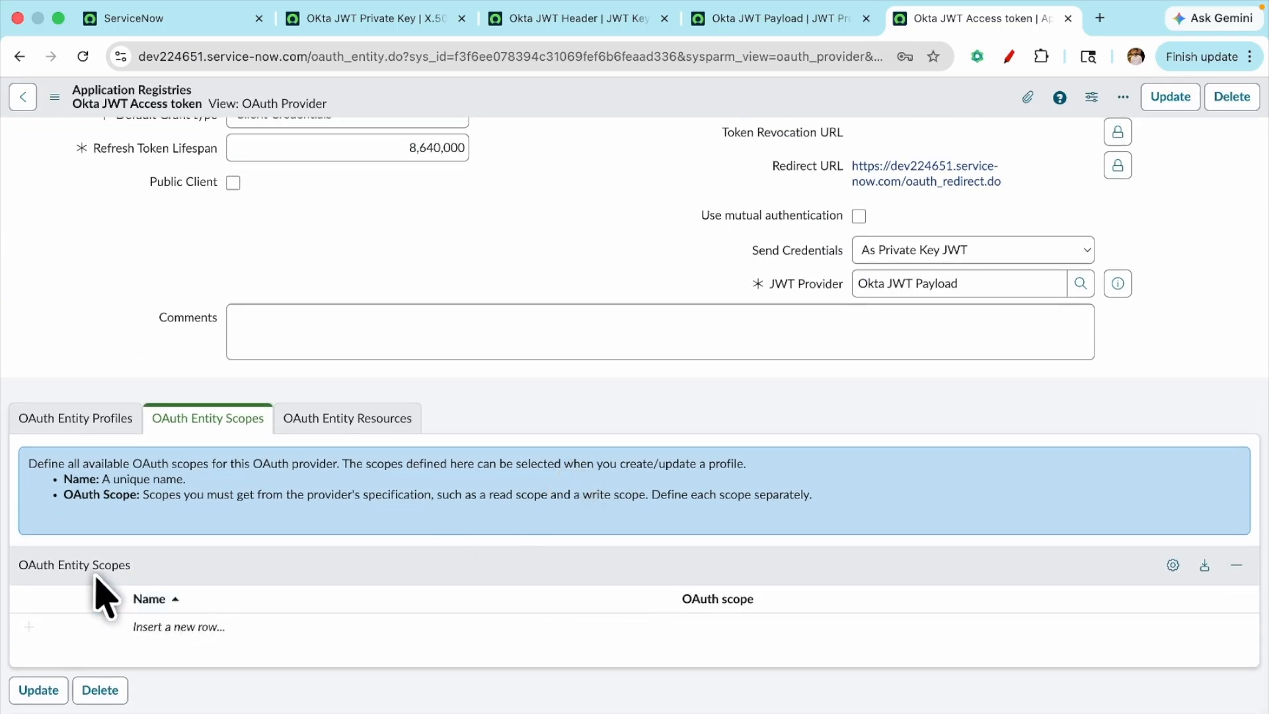
key("ctrl+Right")
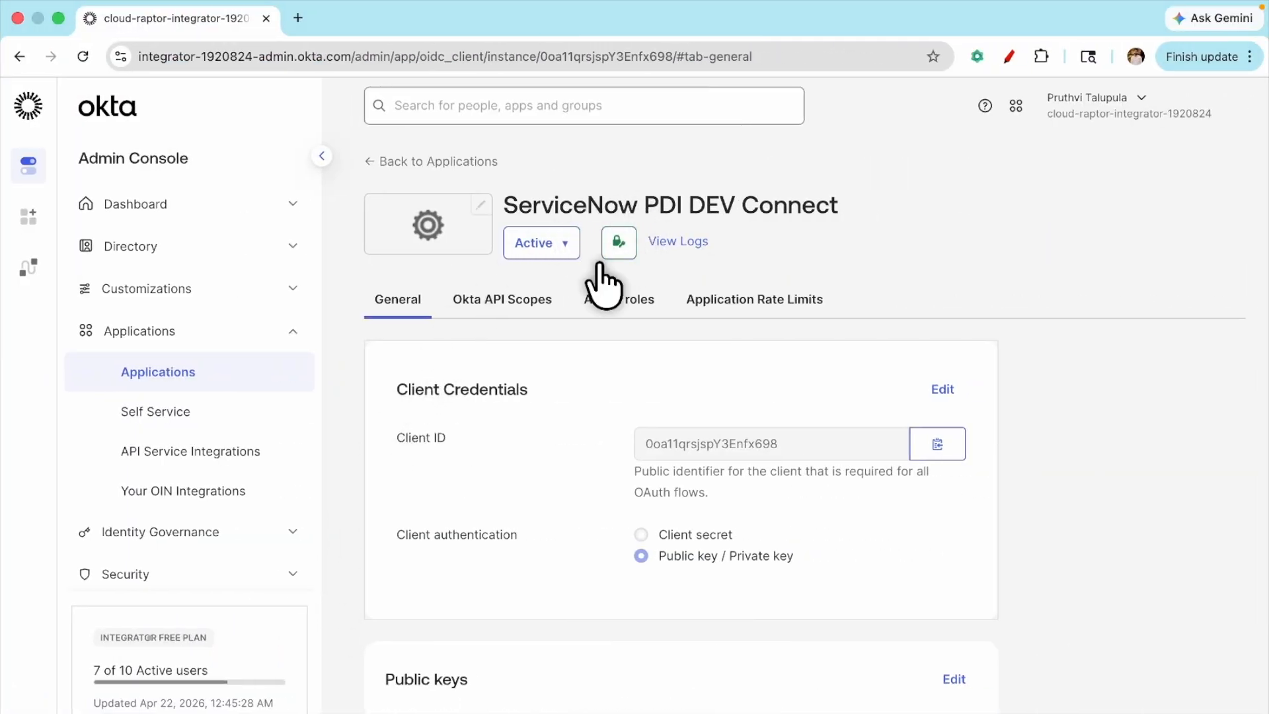
left_click(504, 301)
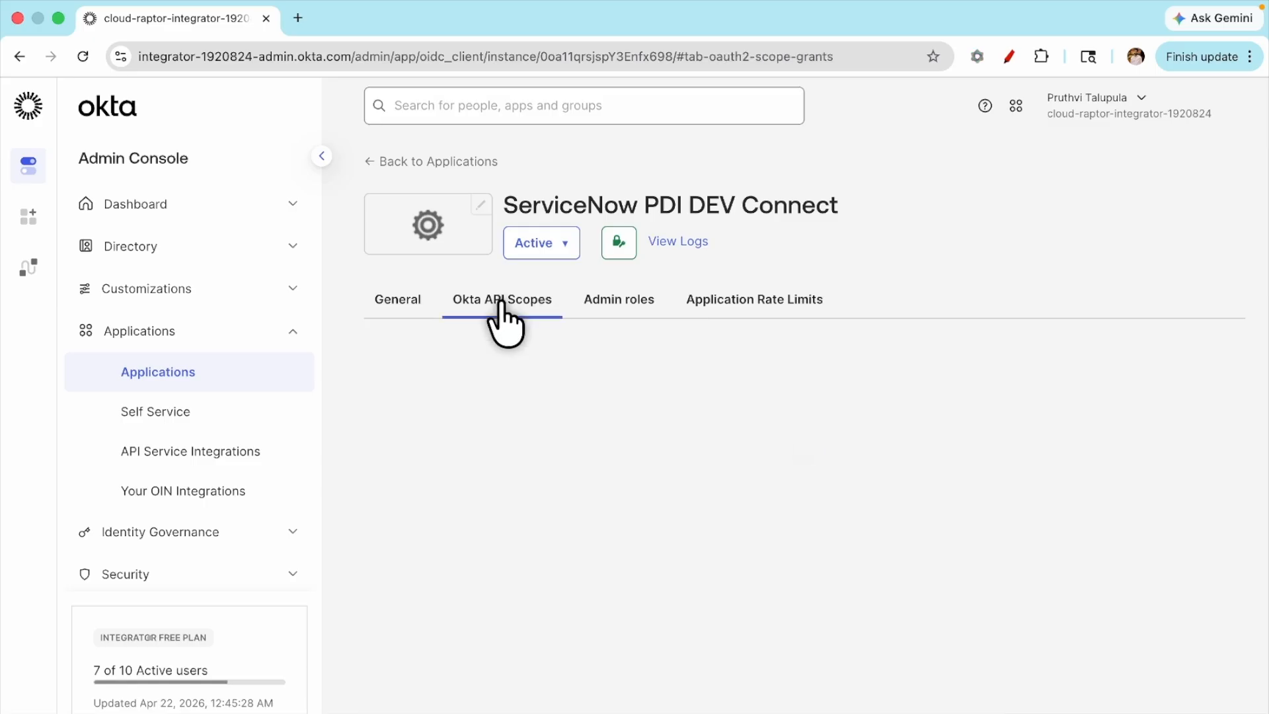
left_click(440, 436)
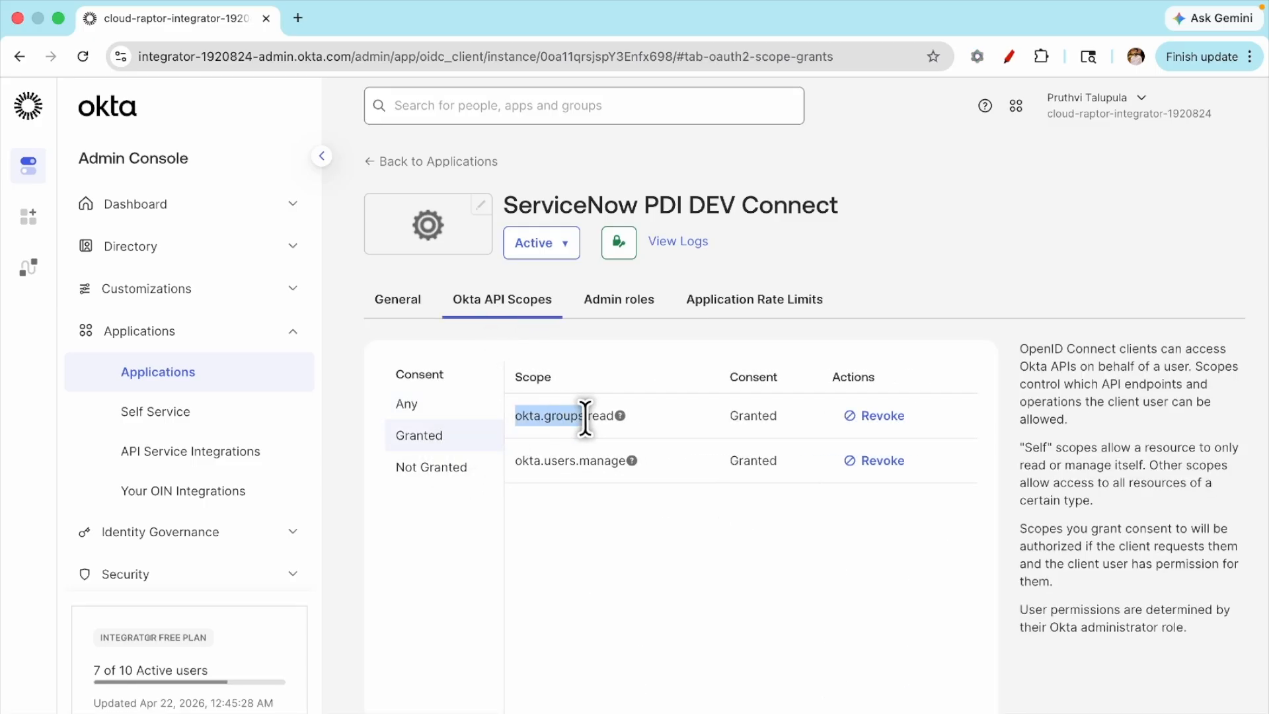
key("super+c")
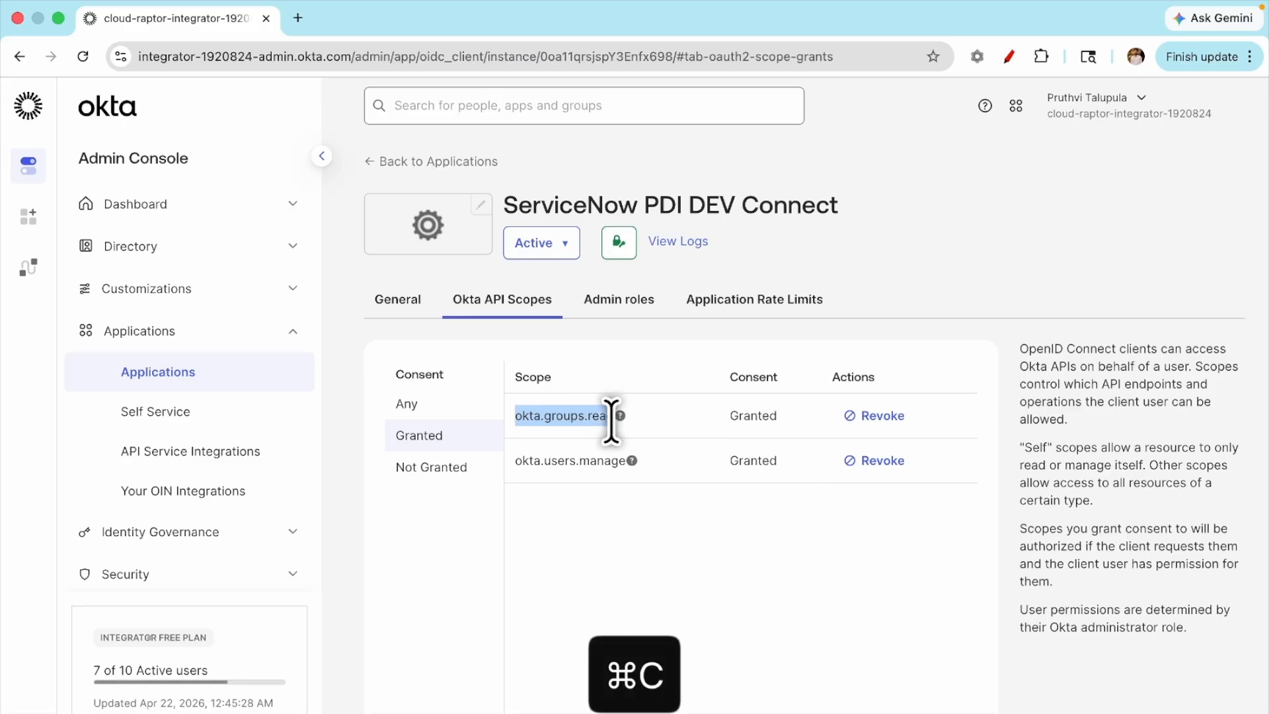
Step: In the ServiceNow OAuth provider record, add an OAuth entity scope with okta.groups.read as both name and OAuth scope
key("ctrl+Left")
key("ctrl+Right")
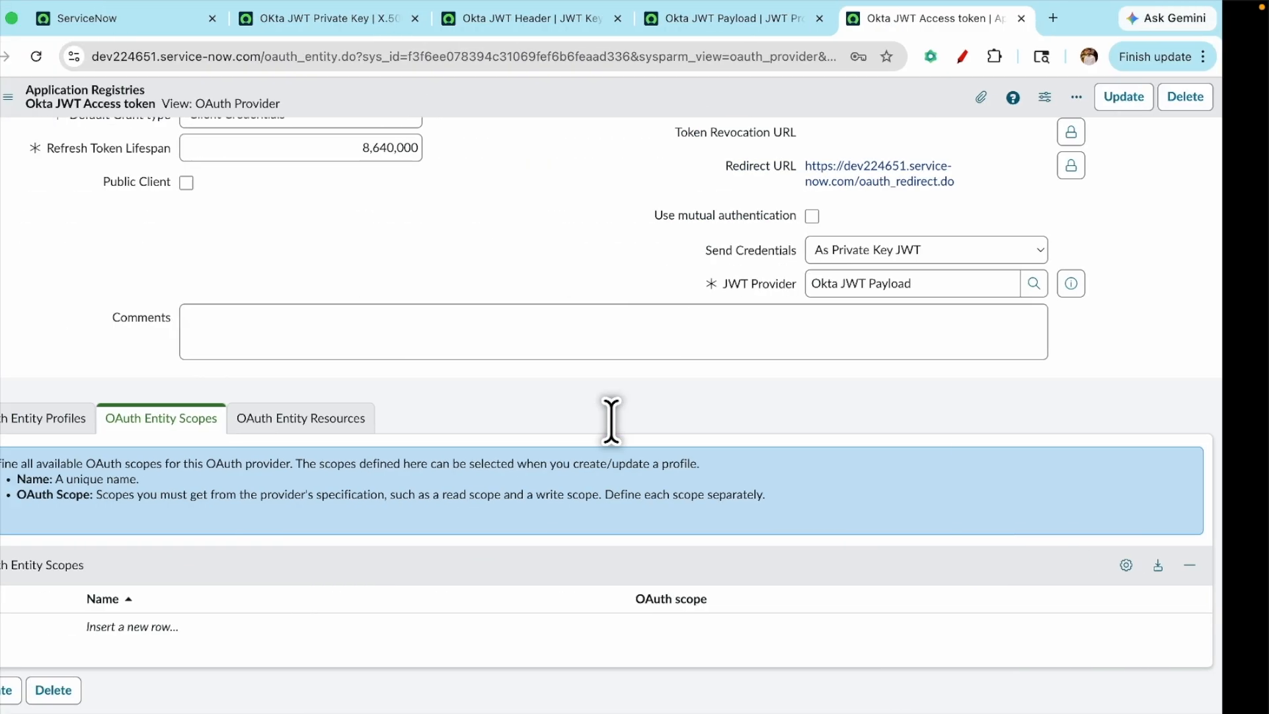
left_click(213, 628)
key("super+v")
key("Return")
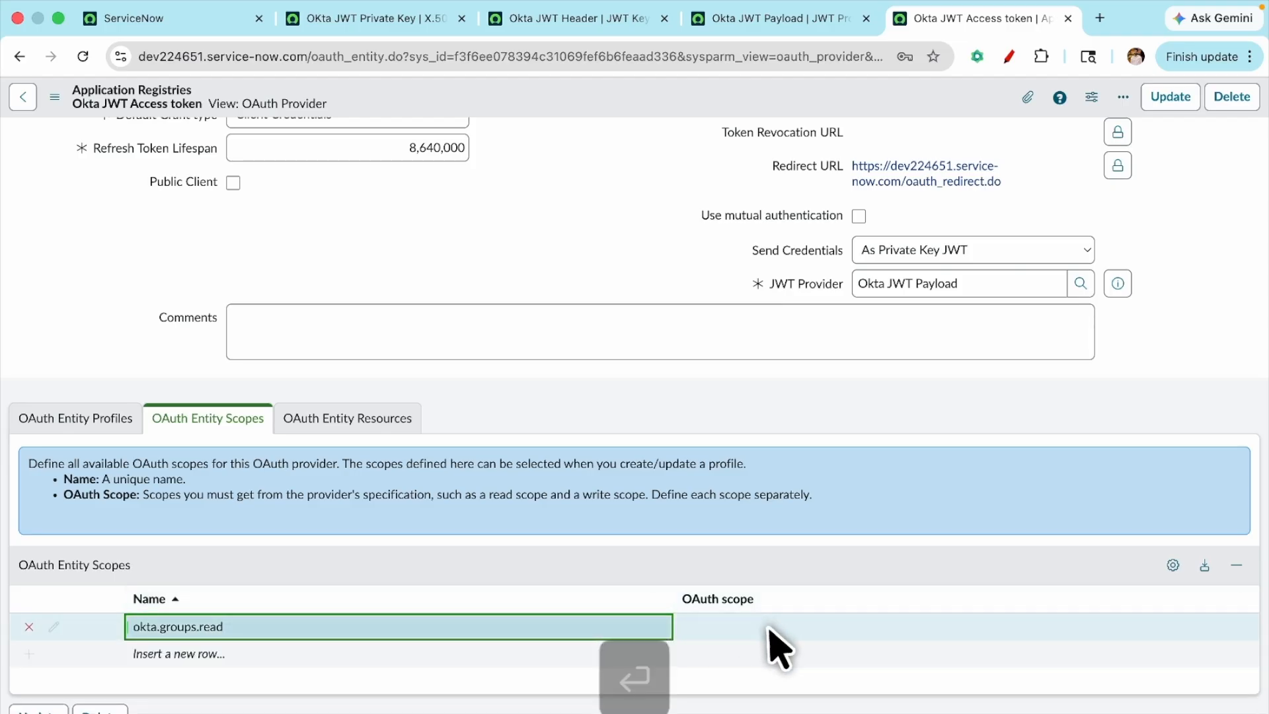
left_click(704, 626)
key("super+v")
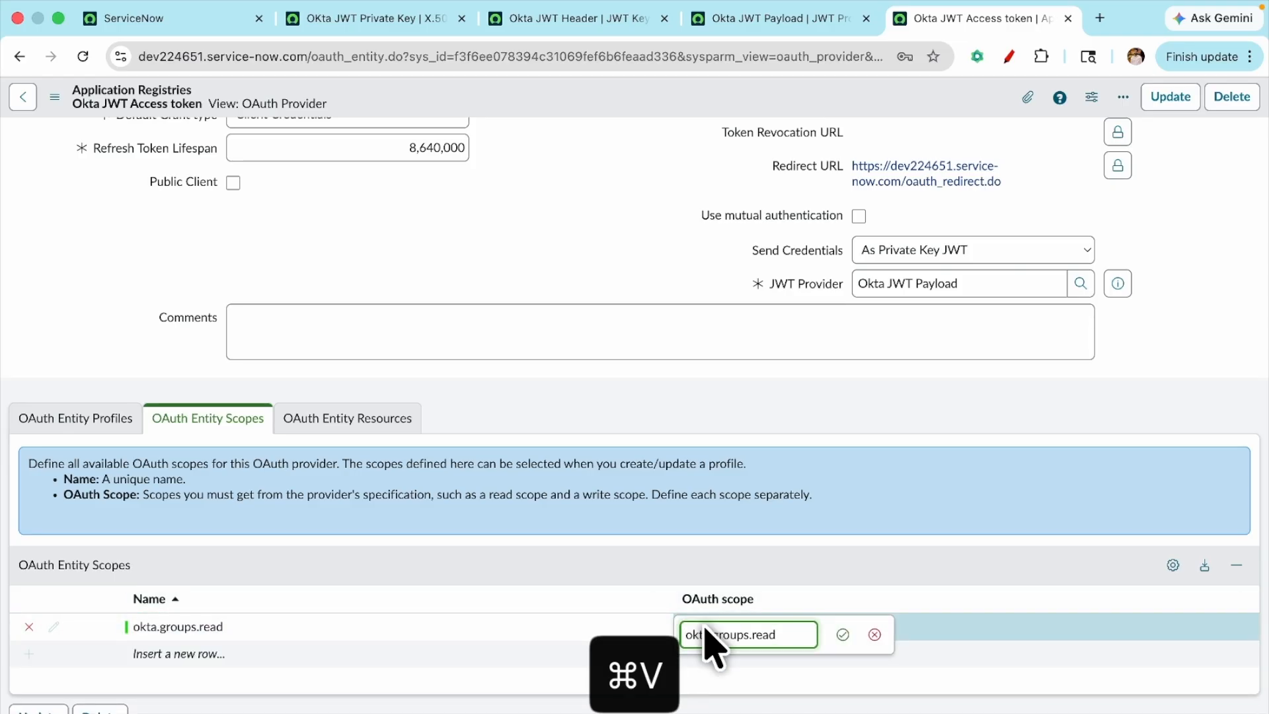
key("Return")
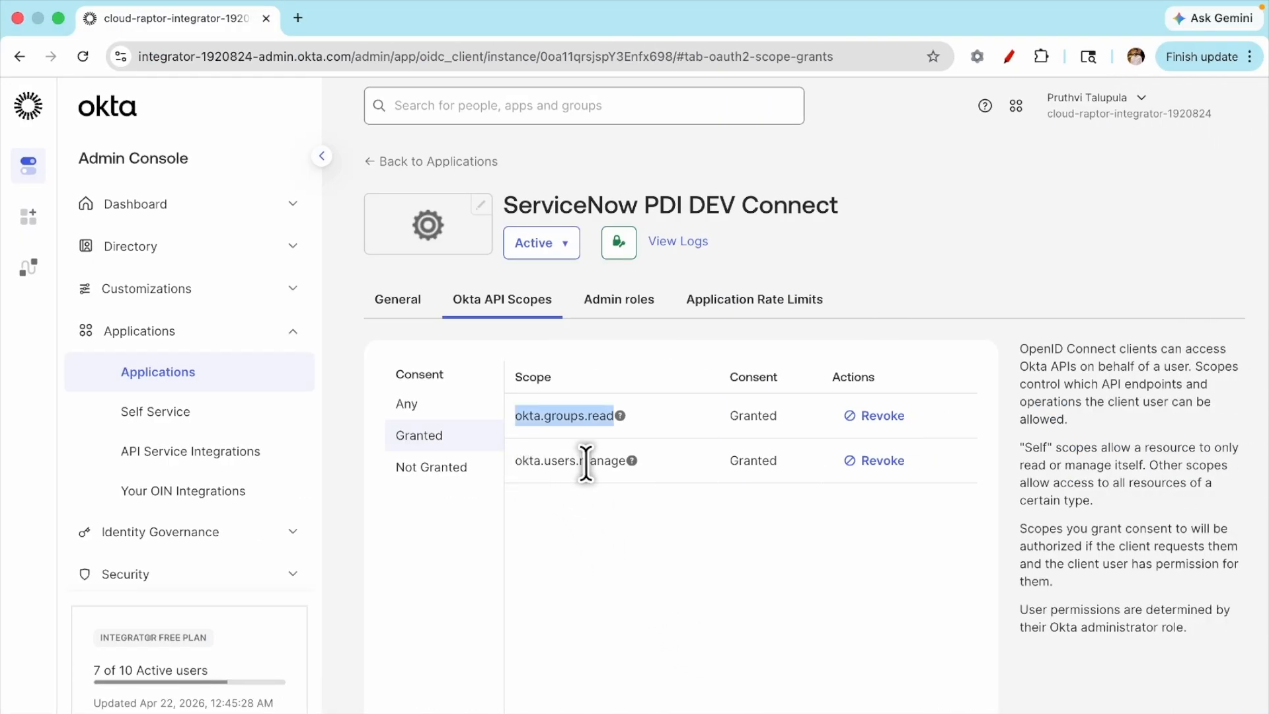
Step: Copy okta.users.manage from the granted scopes in Okta, add it as the second entity scope's name and OAuth scope, and save the provider record
left_click(620, 463)
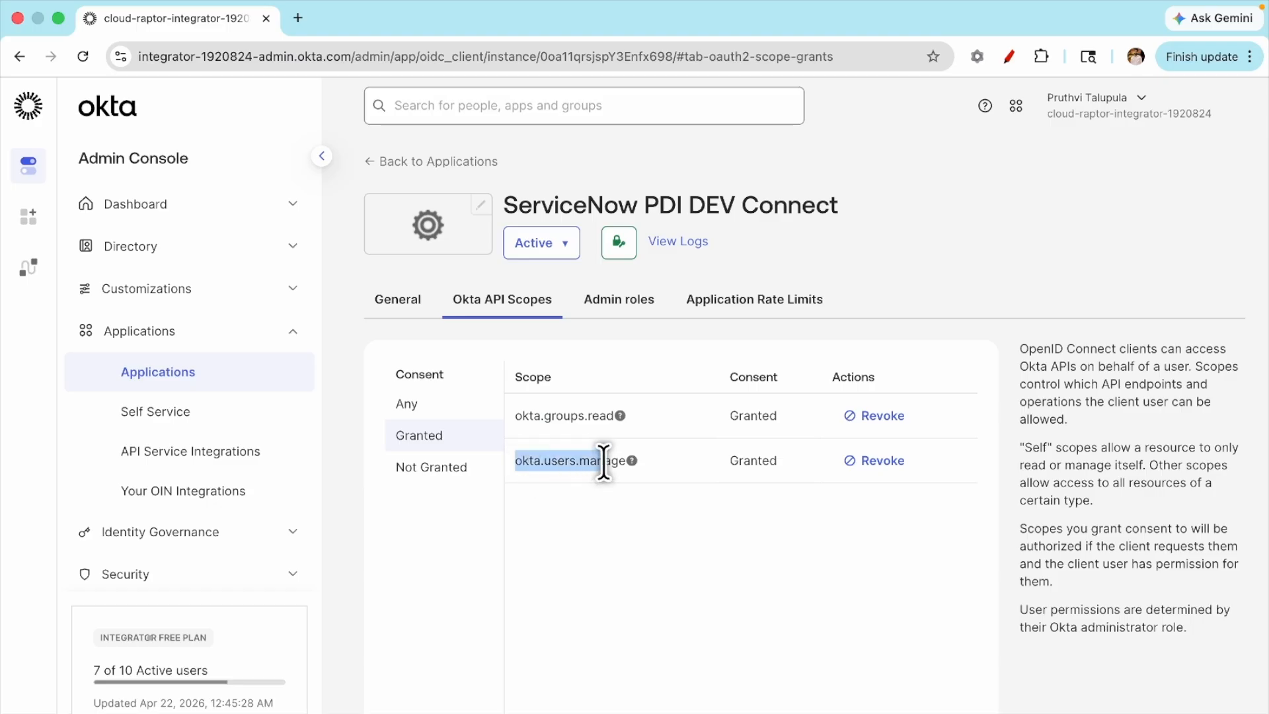
left_click_drag(604, 461, 621, 459)
key("super+c")
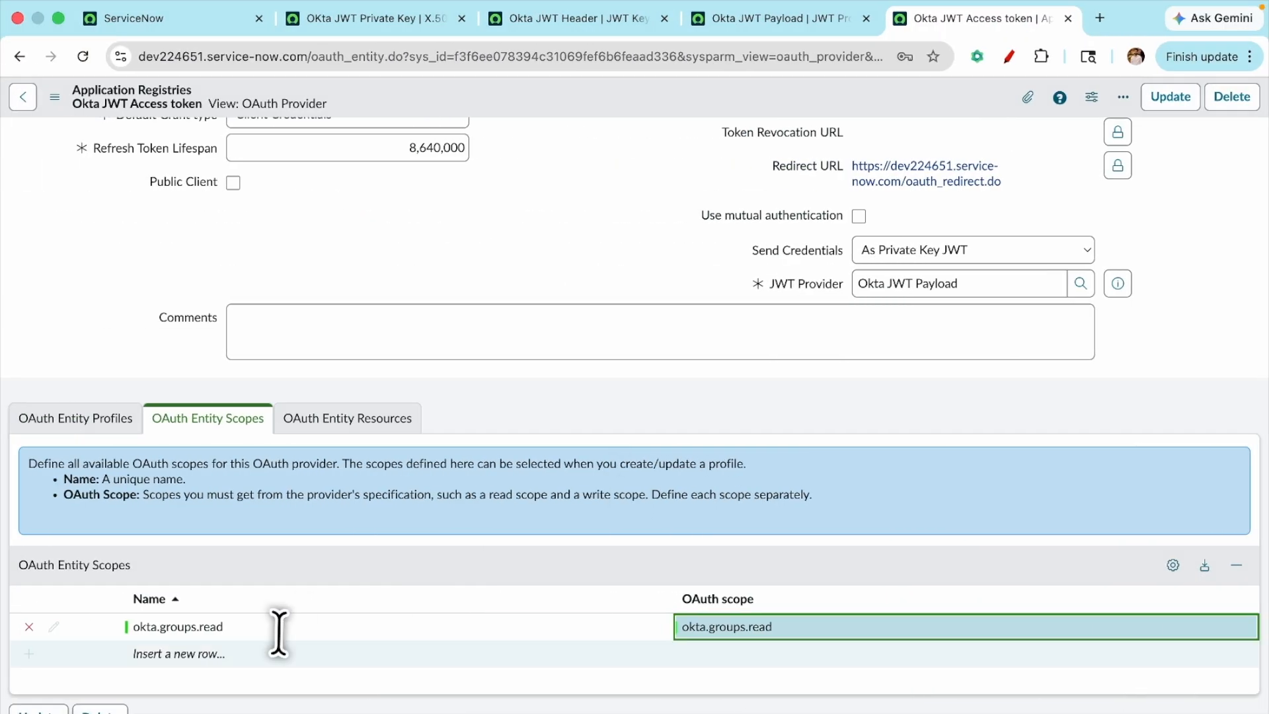
left_click(188, 654)
left_click(188, 655)
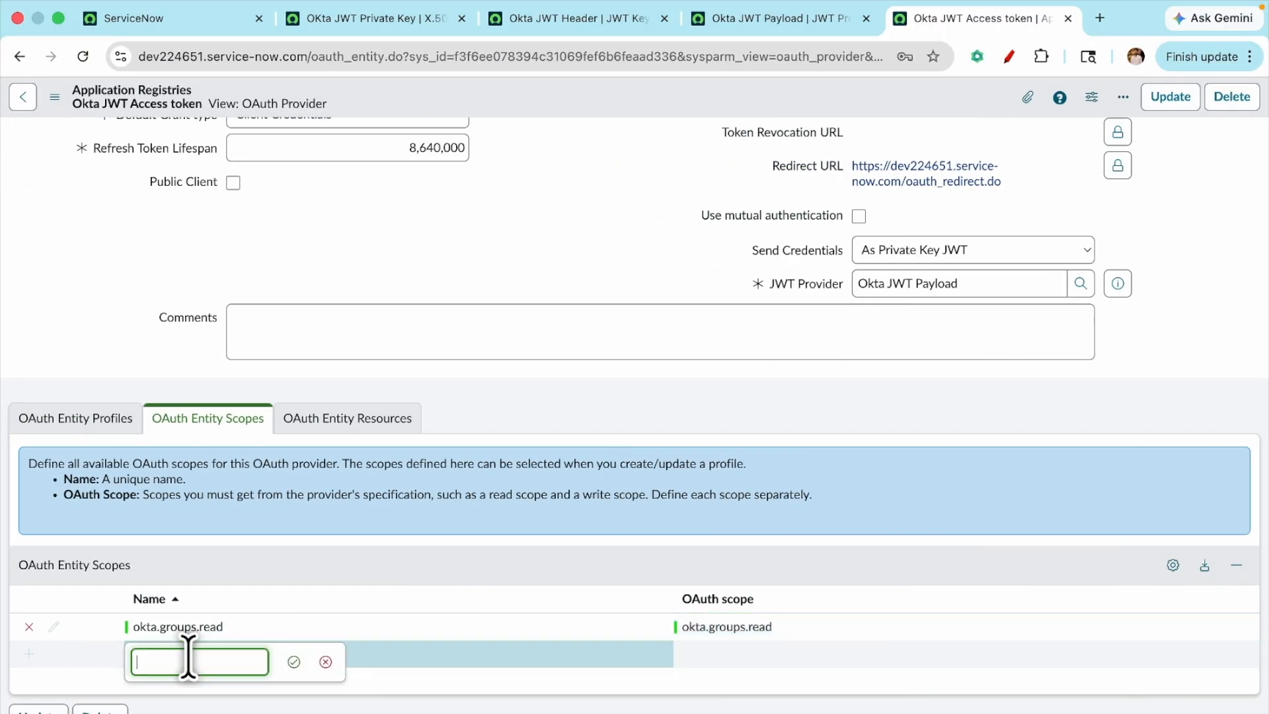
key("super+v")
key("Return")
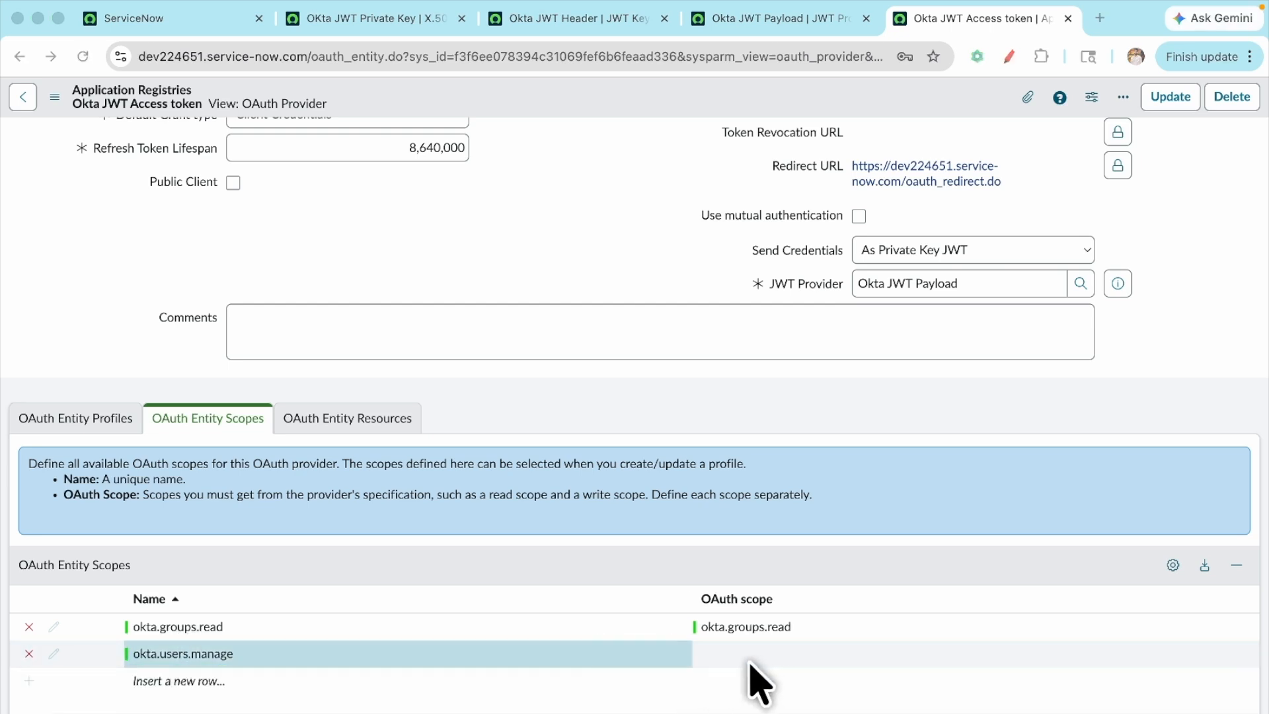
double_click(727, 654)
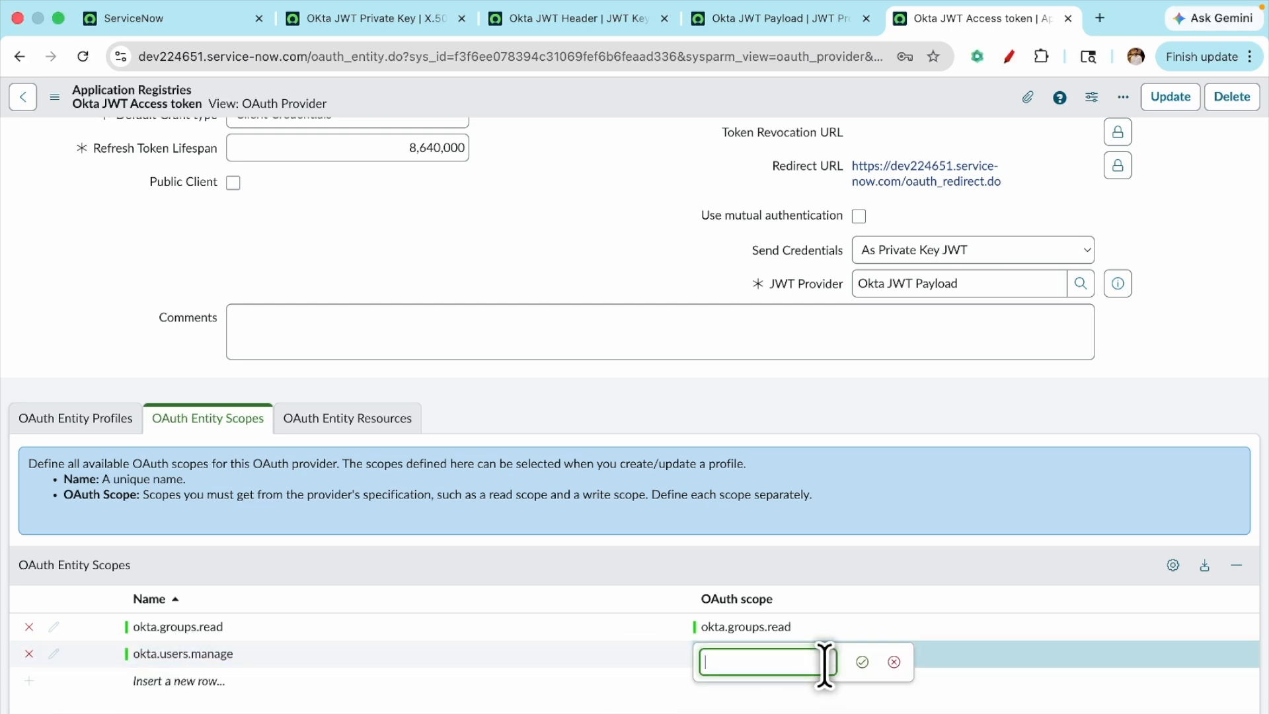
key("super+v")
left_click(862, 661)
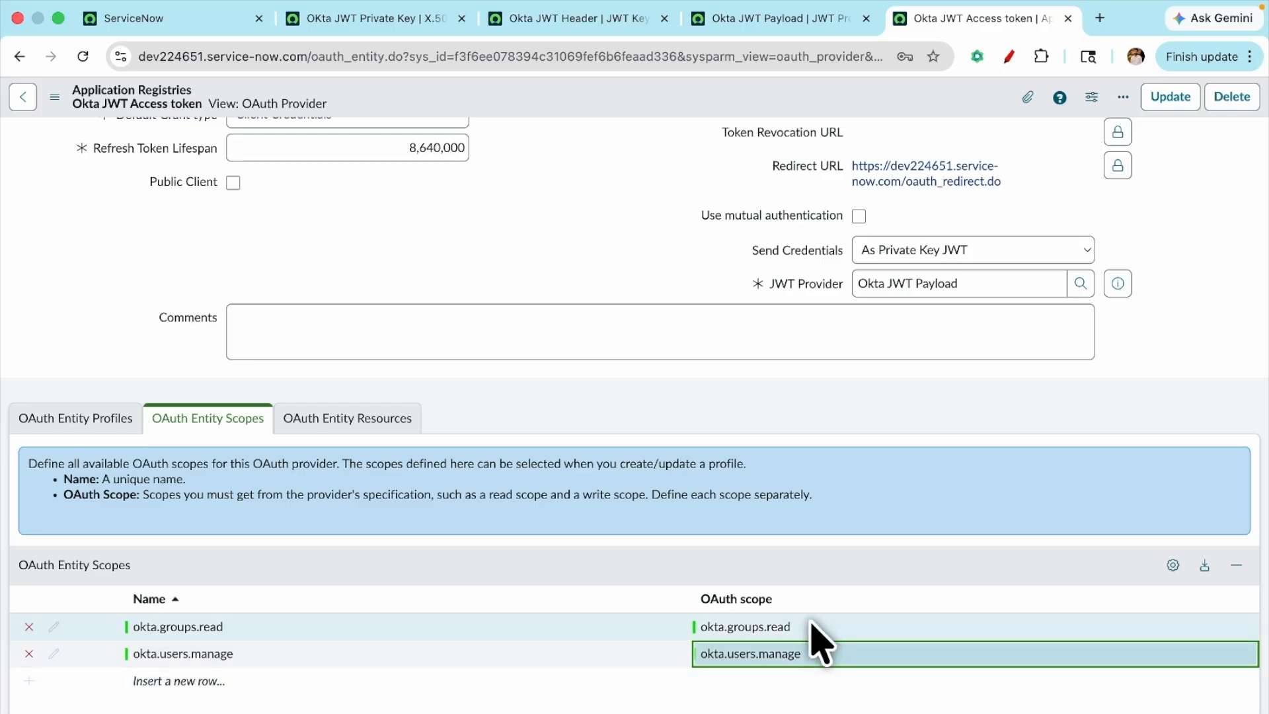
key("super+s")
Step: Review the help descriptions of the okta.groups.read and okta.users.manage scopes in the Okta Admin Console
key("ctrl+Right")
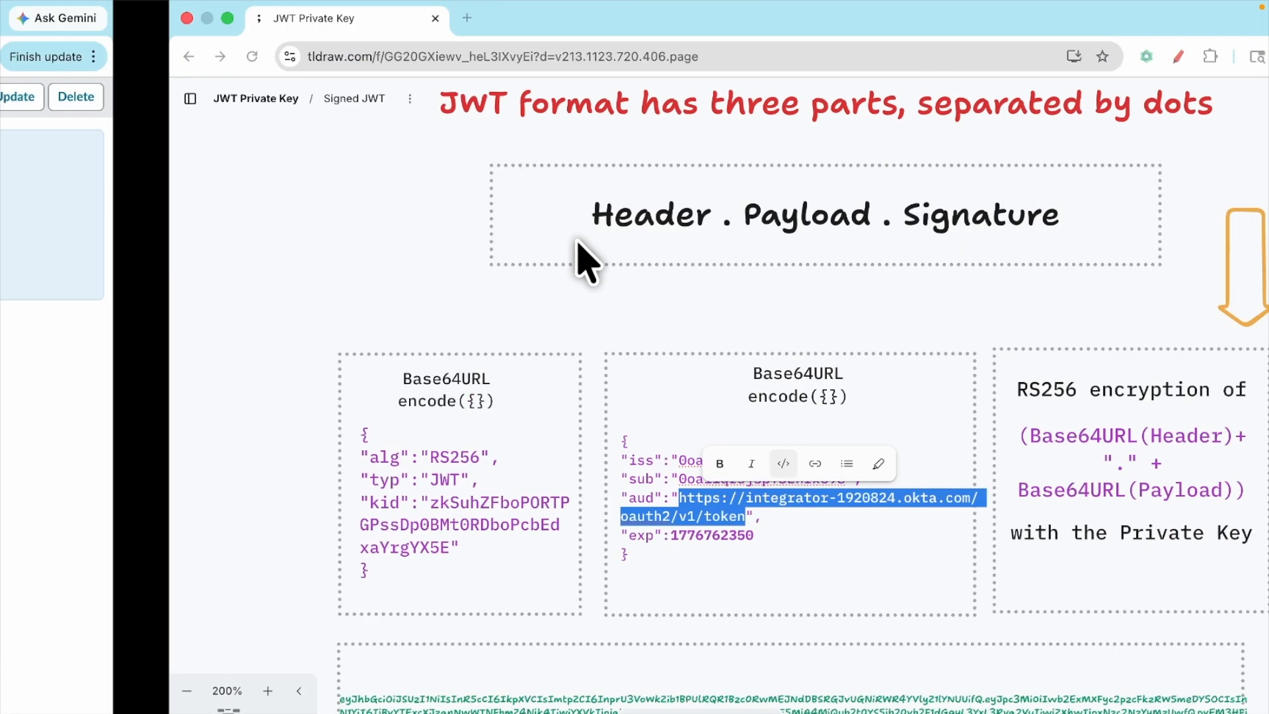
key("ctrl+Right")
mouse_move(610, 418)
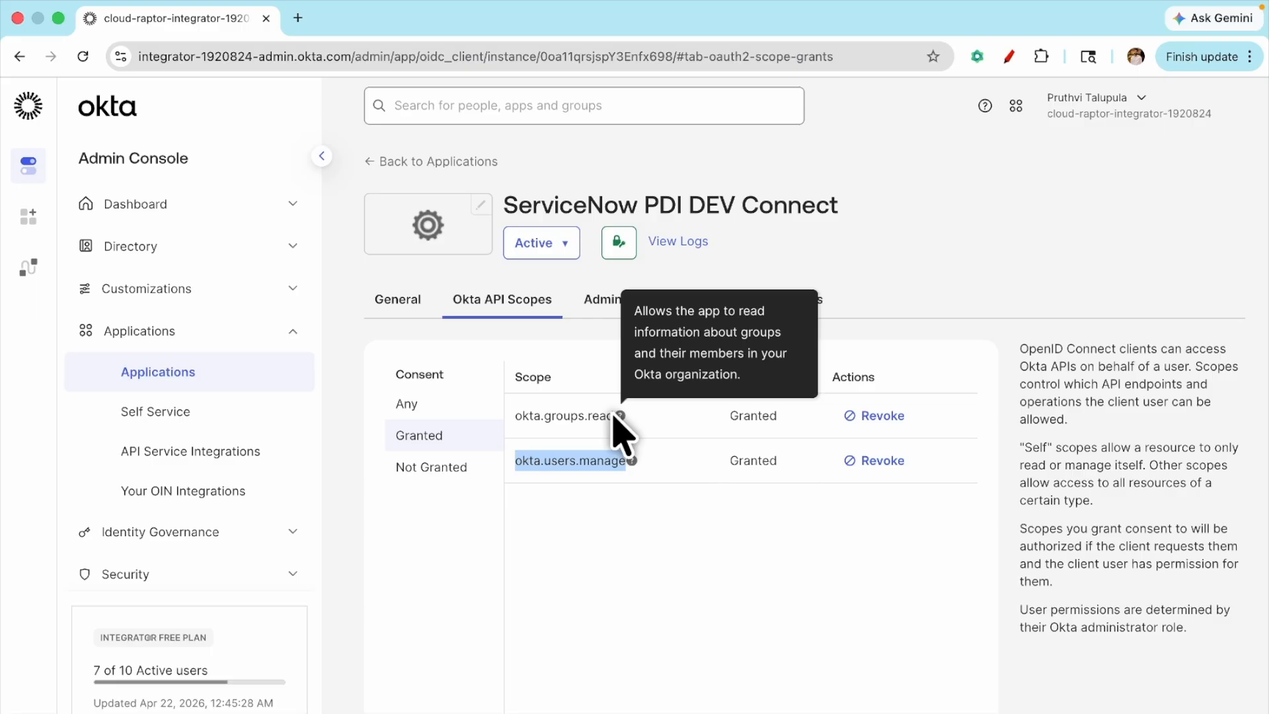
mouse_move(623, 456)
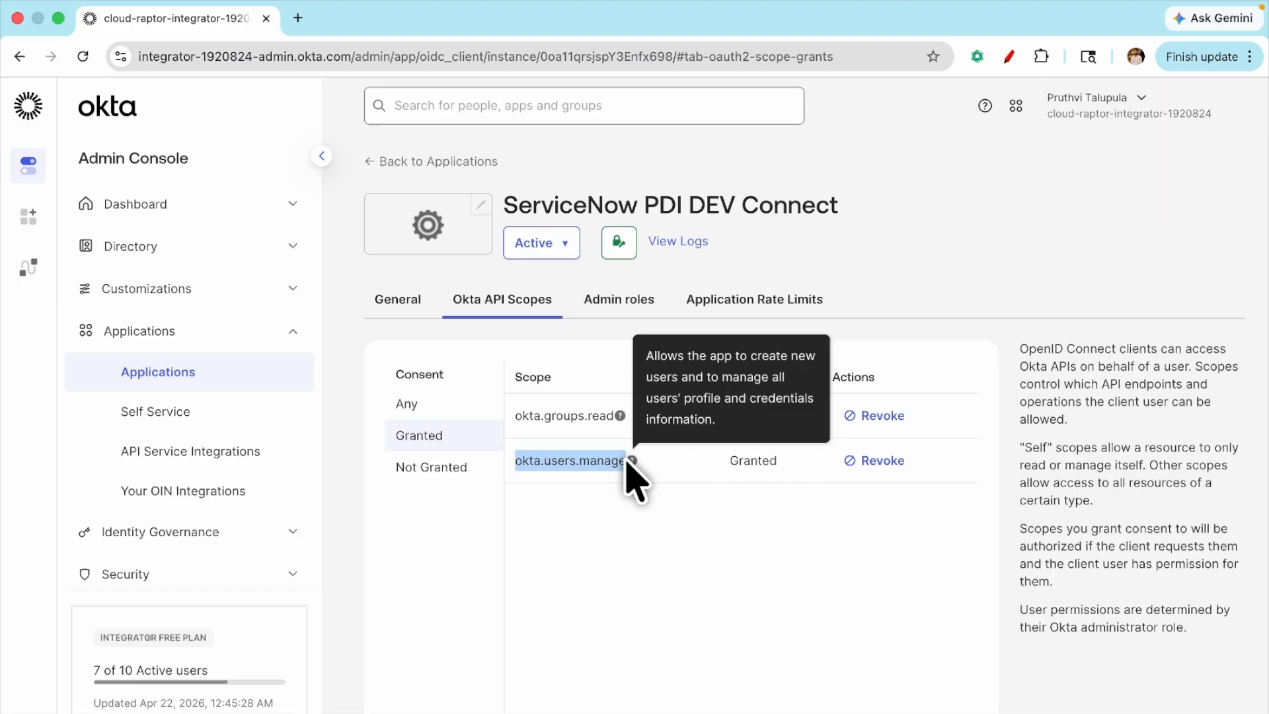
Step: Back in ServiceNow, open the provider's Okta JWT Access token default_profile OAuth entity profile in a separate browser tab
key("ctrl+Left")
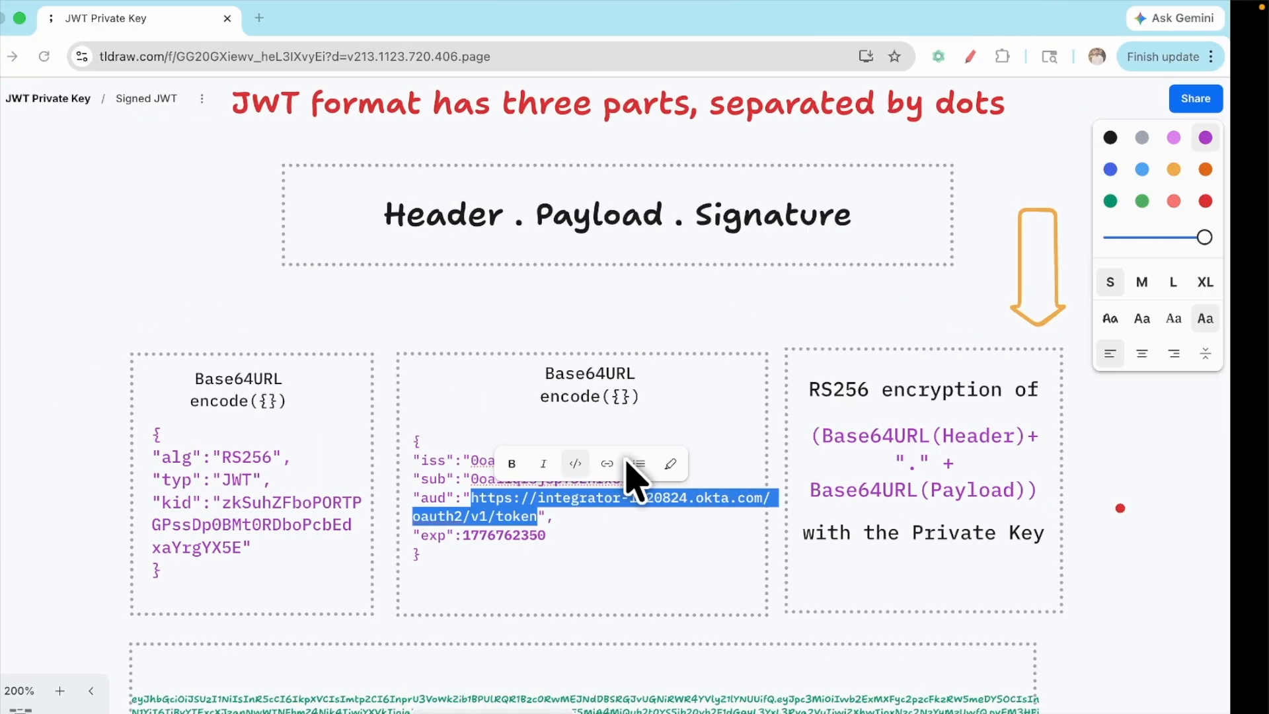
key("ctrl+Left")
scroll(355, 533, "down", 10)
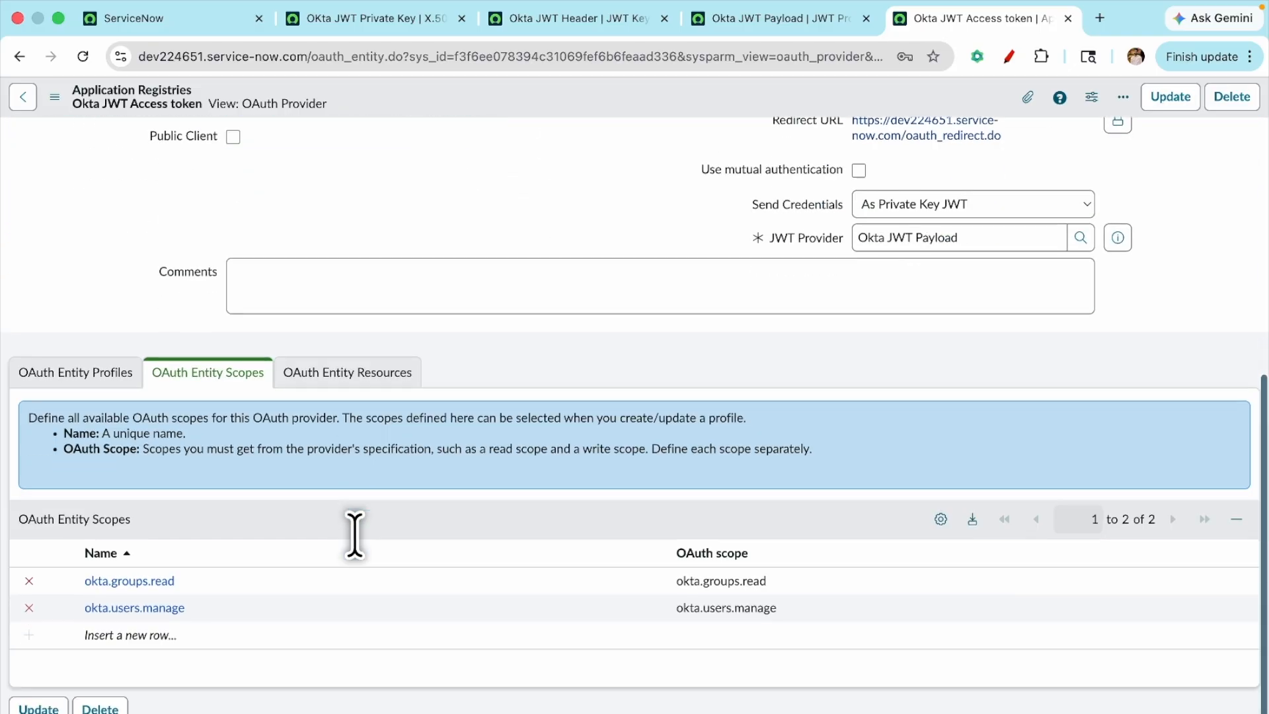
left_click(93, 354)
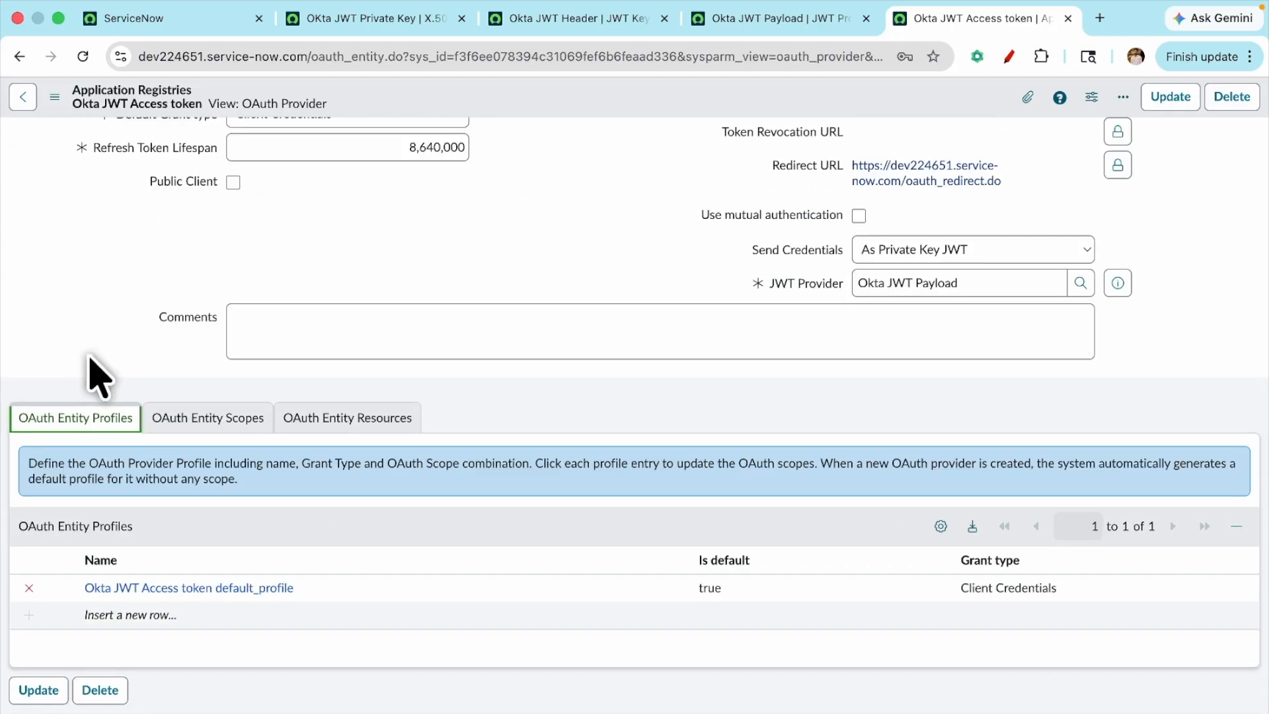
left_click(220, 588, "super")
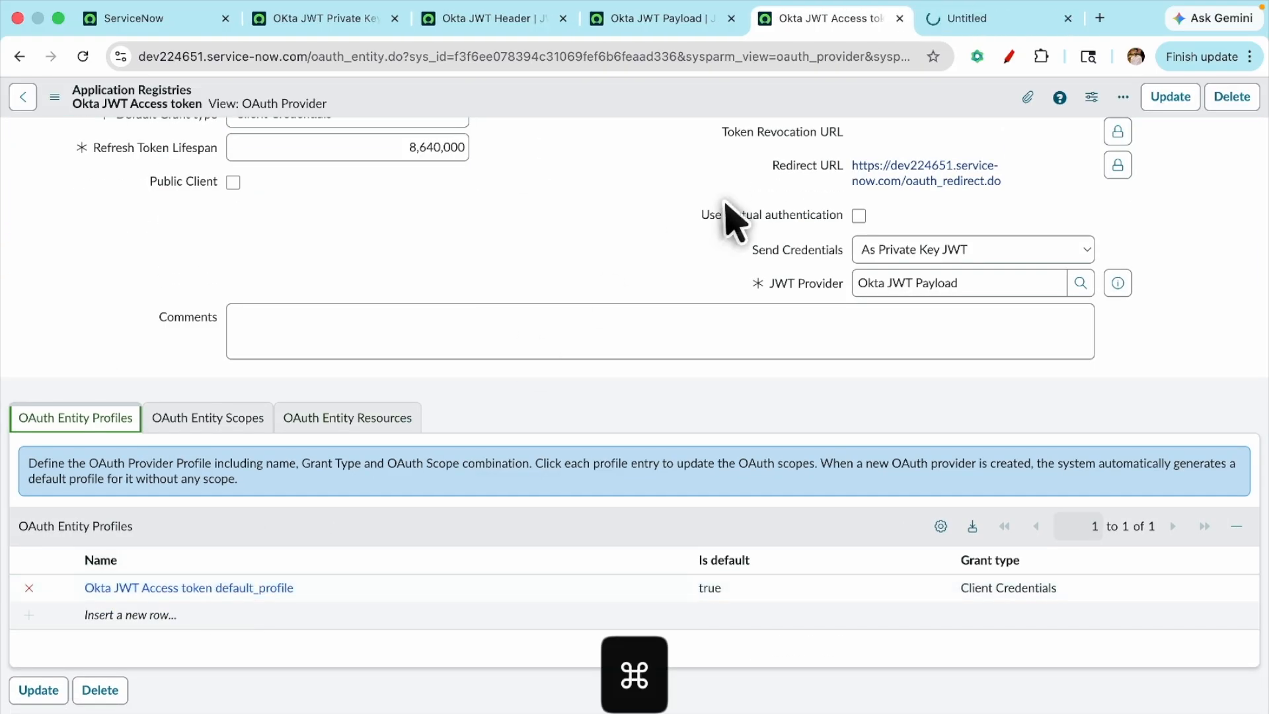
left_click(968, 14)
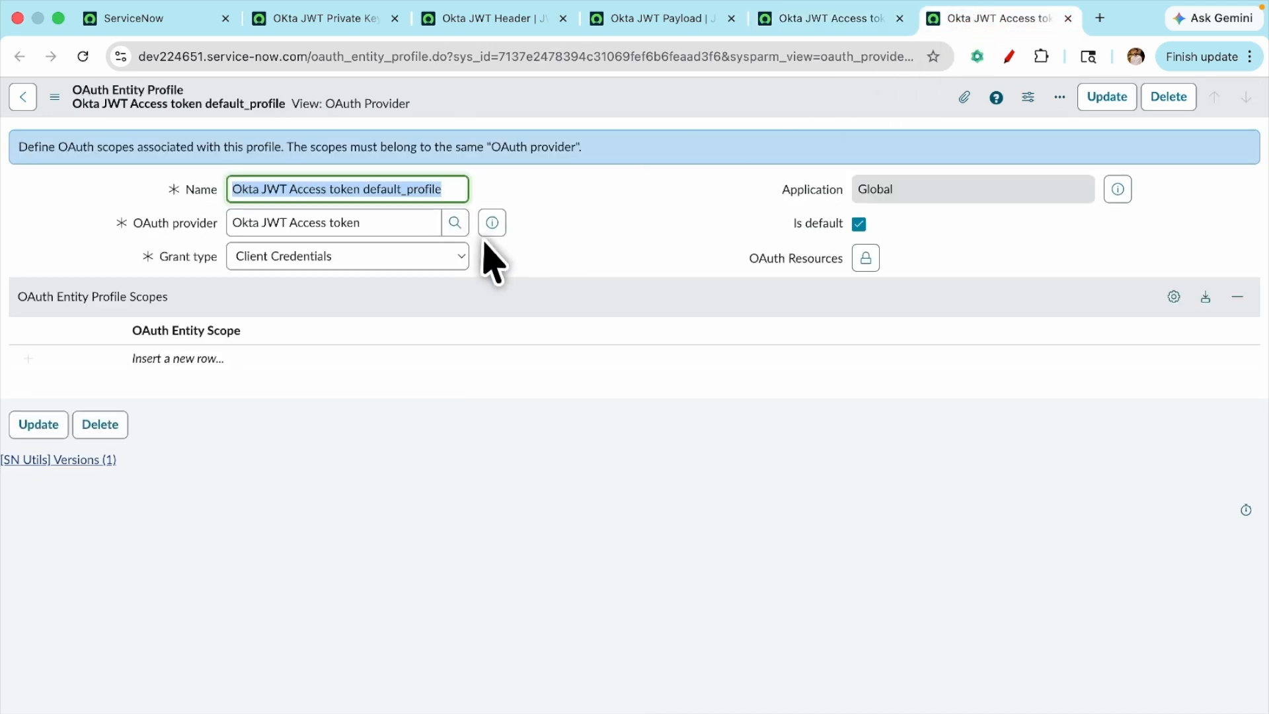
Step: Add okta.groups.read to the default profile's OAuth entity profile scopes
left_click(209, 357)
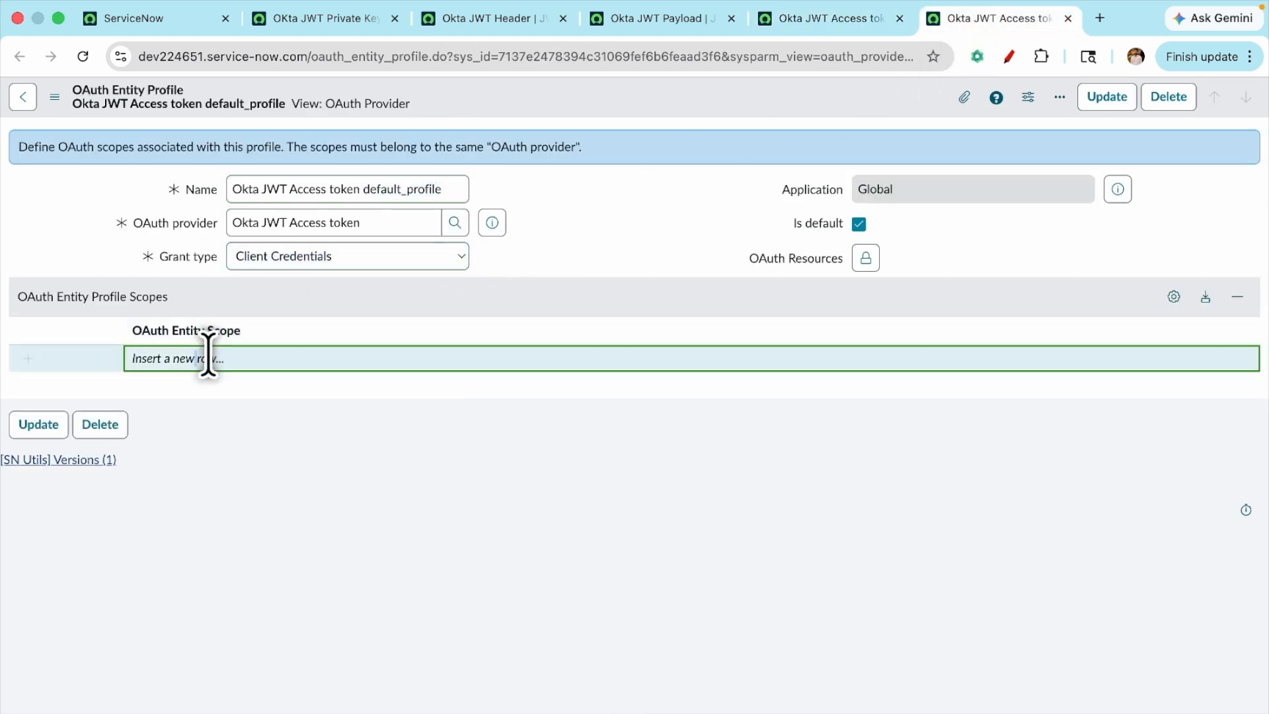
left_click(194, 362)
type("okta")
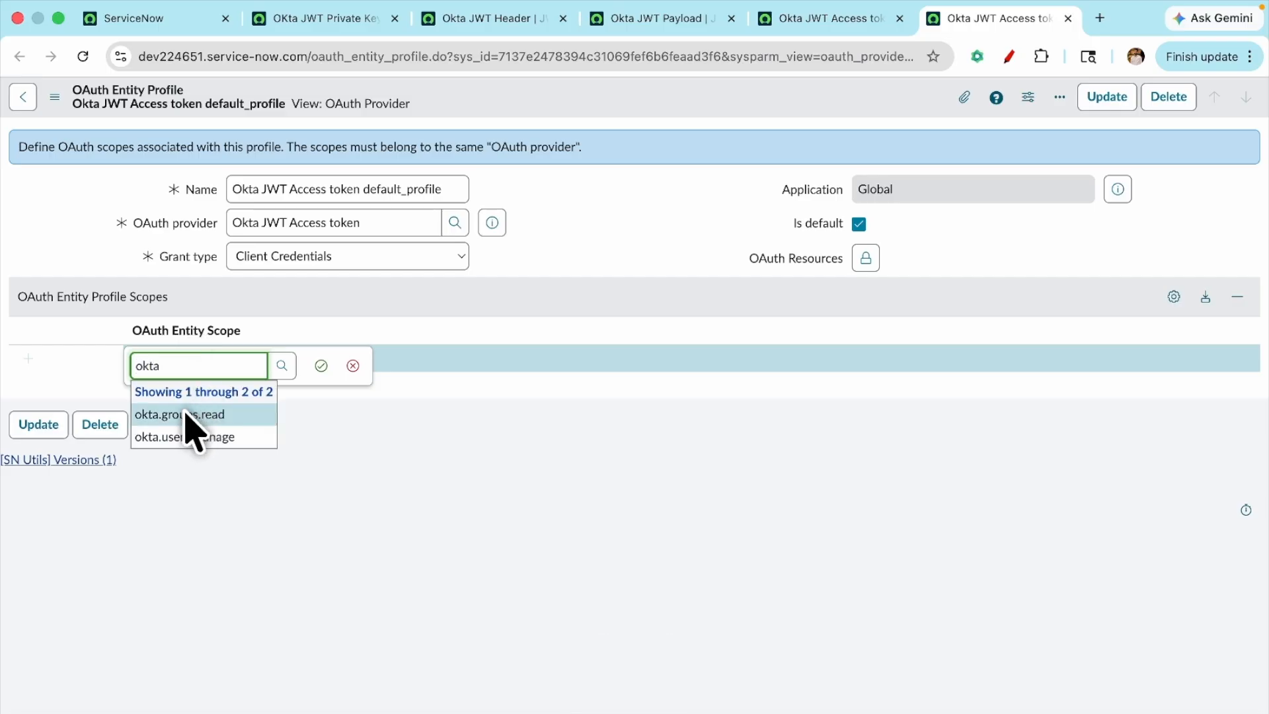
left_click(195, 415)
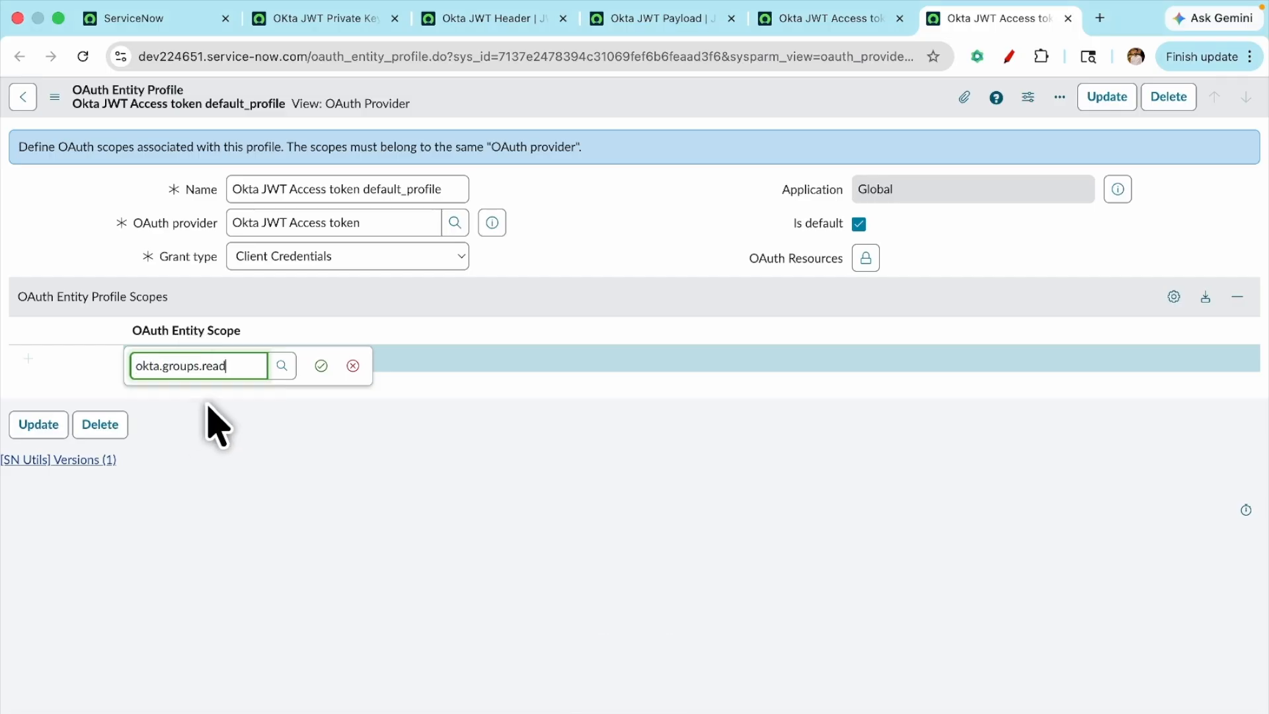
left_click(321, 366)
Step: Add okta.users.manage as the second scope of the default profile and save the record, staying on its form
left_click(189, 387)
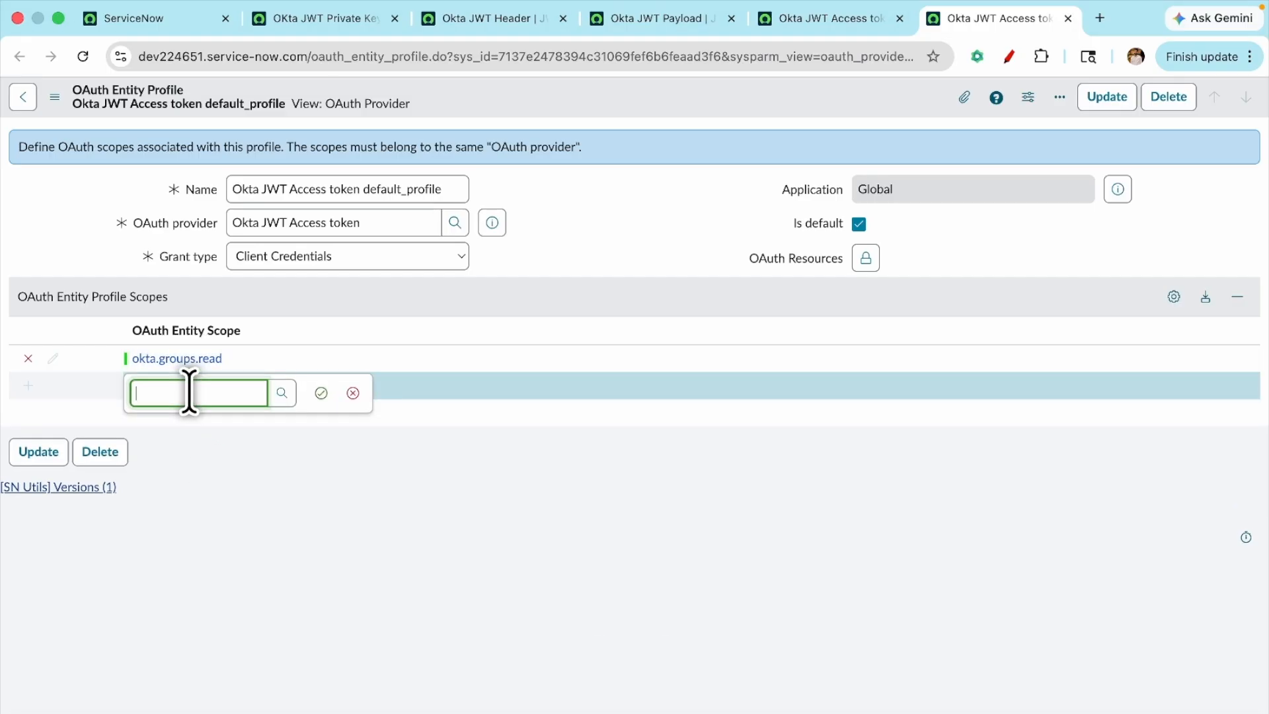
type("okta.users.manage")
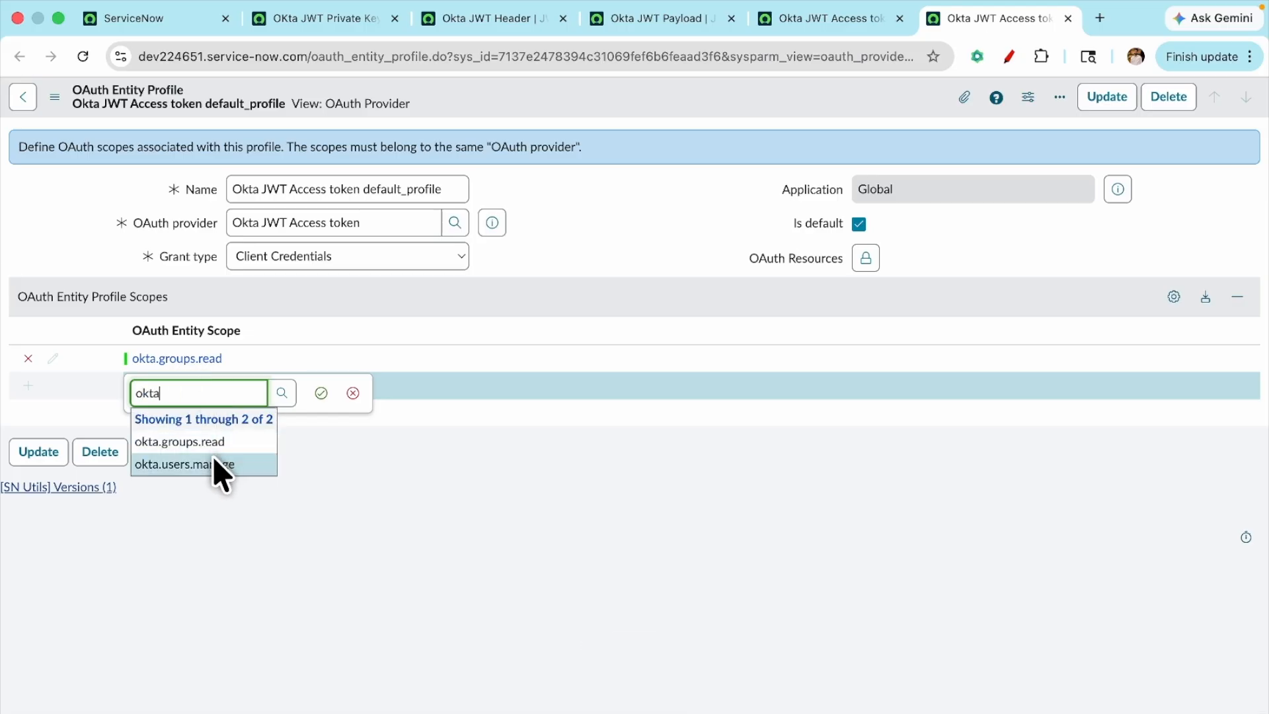
left_click(218, 464)
left_click(321, 393)
right_click(629, 96)
left_click(645, 100)
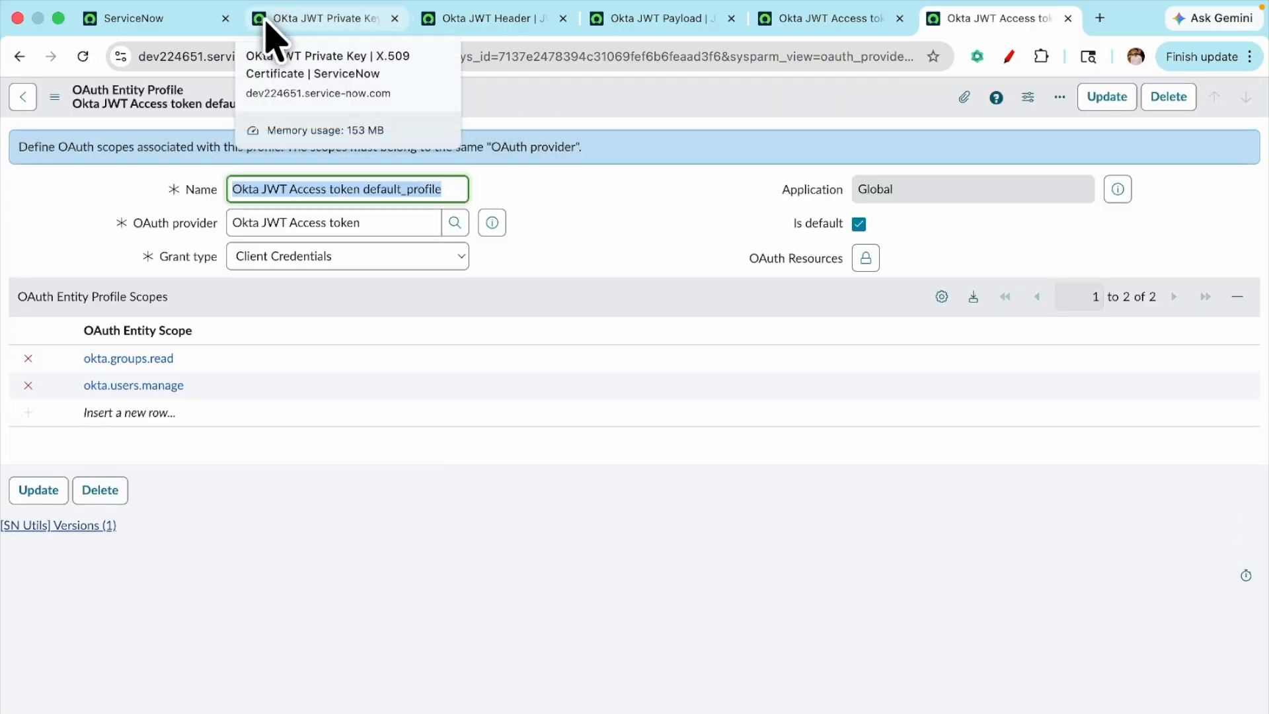
Step: Search the application navigator for "rest message", open the outbound REST Message list in a separate browser tab and start a new record
left_click(175, 20)
left_click(190, 100)
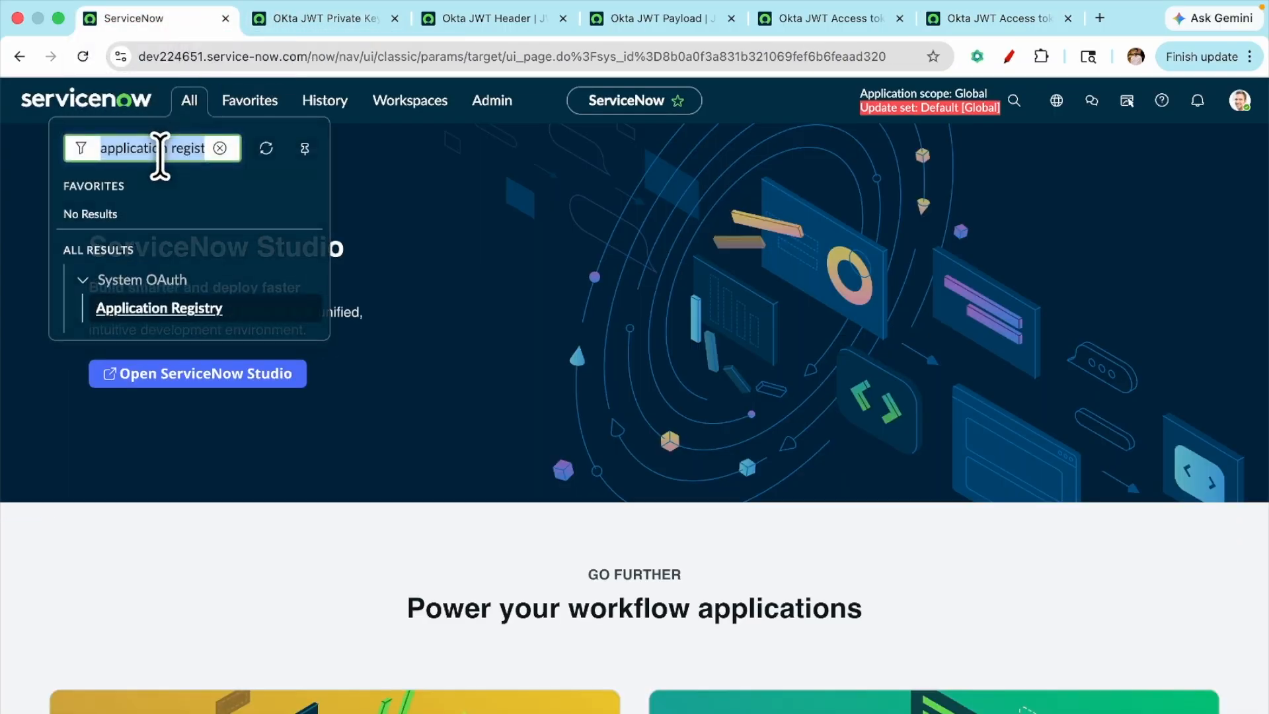
type("rest me")
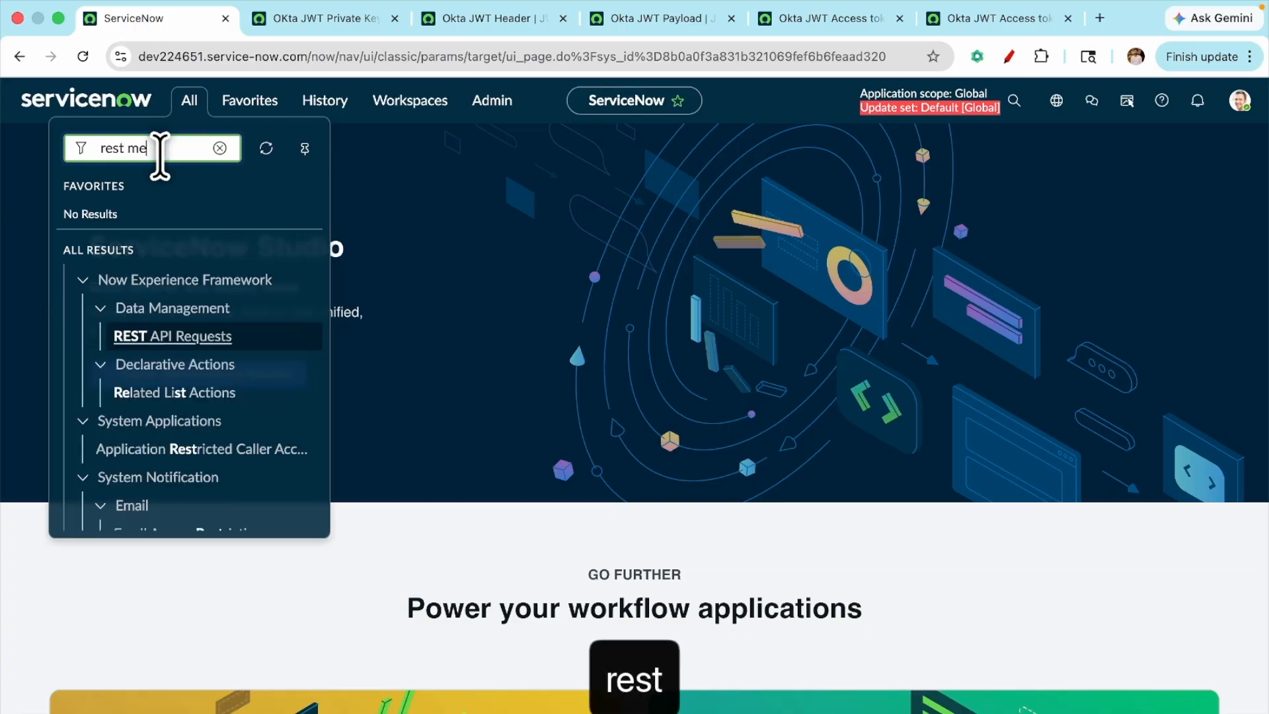
type("ssage")
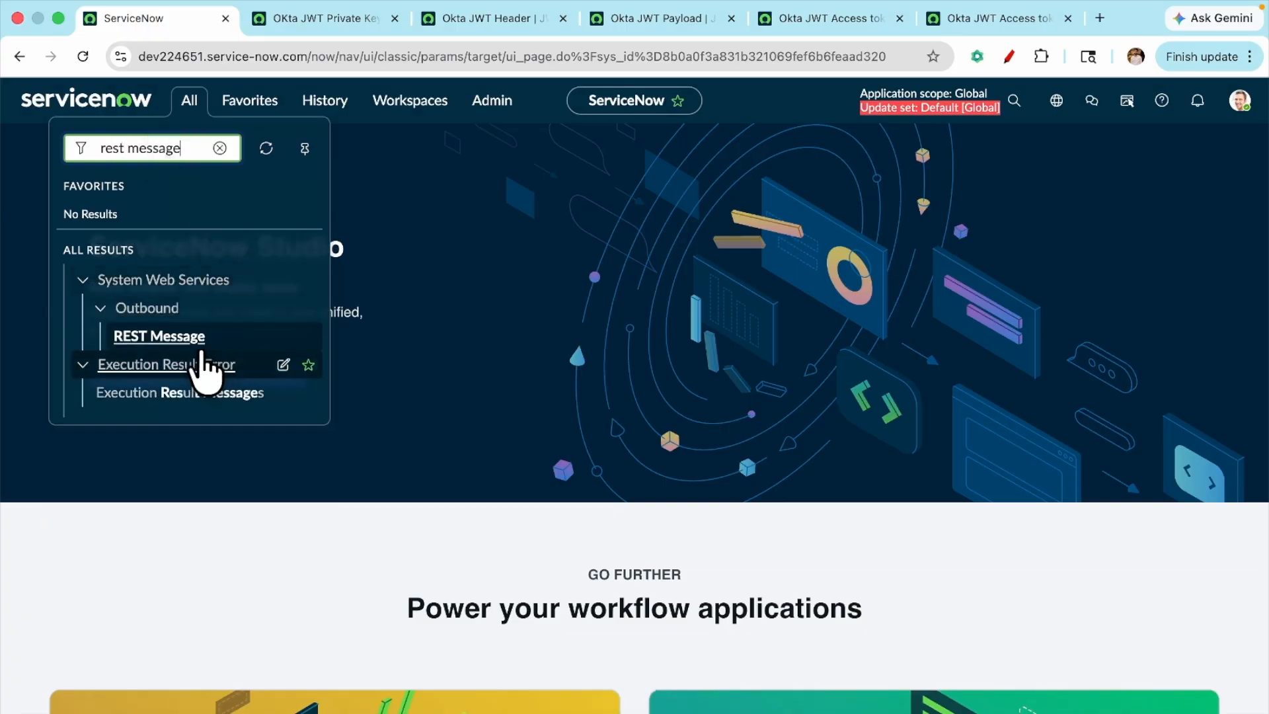
left_click(171, 340, "super")
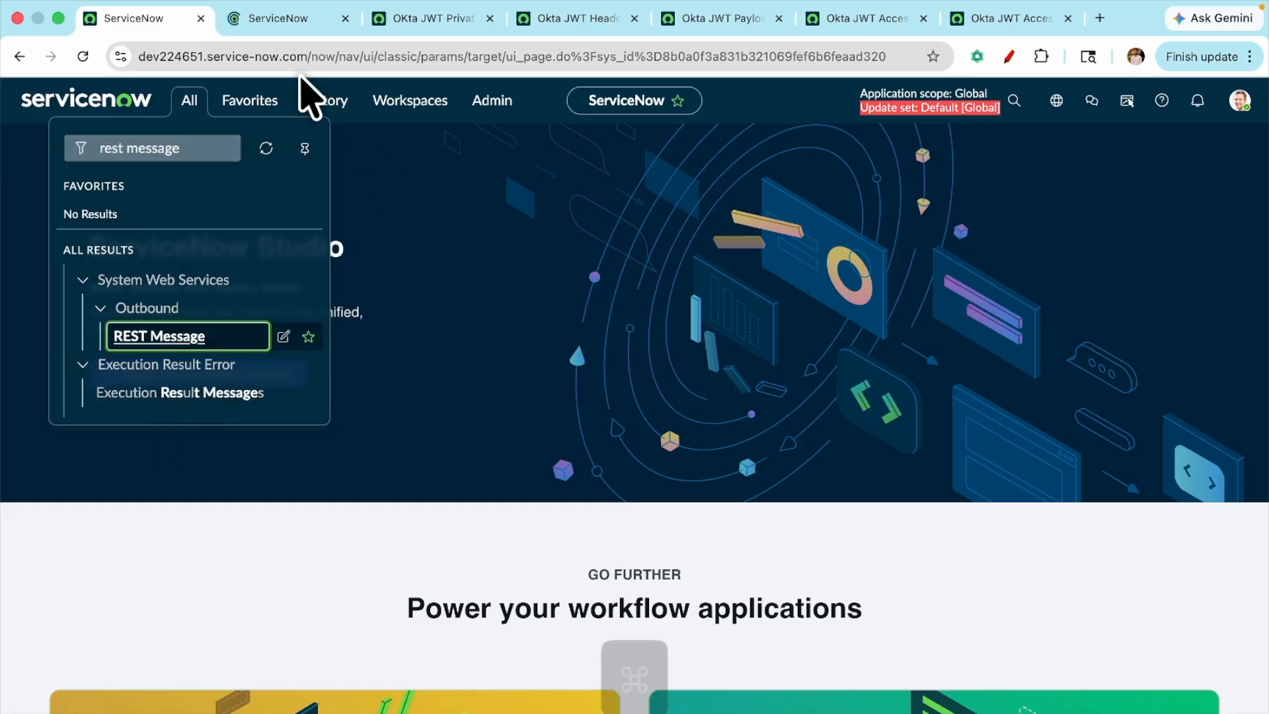
left_click(263, 25)
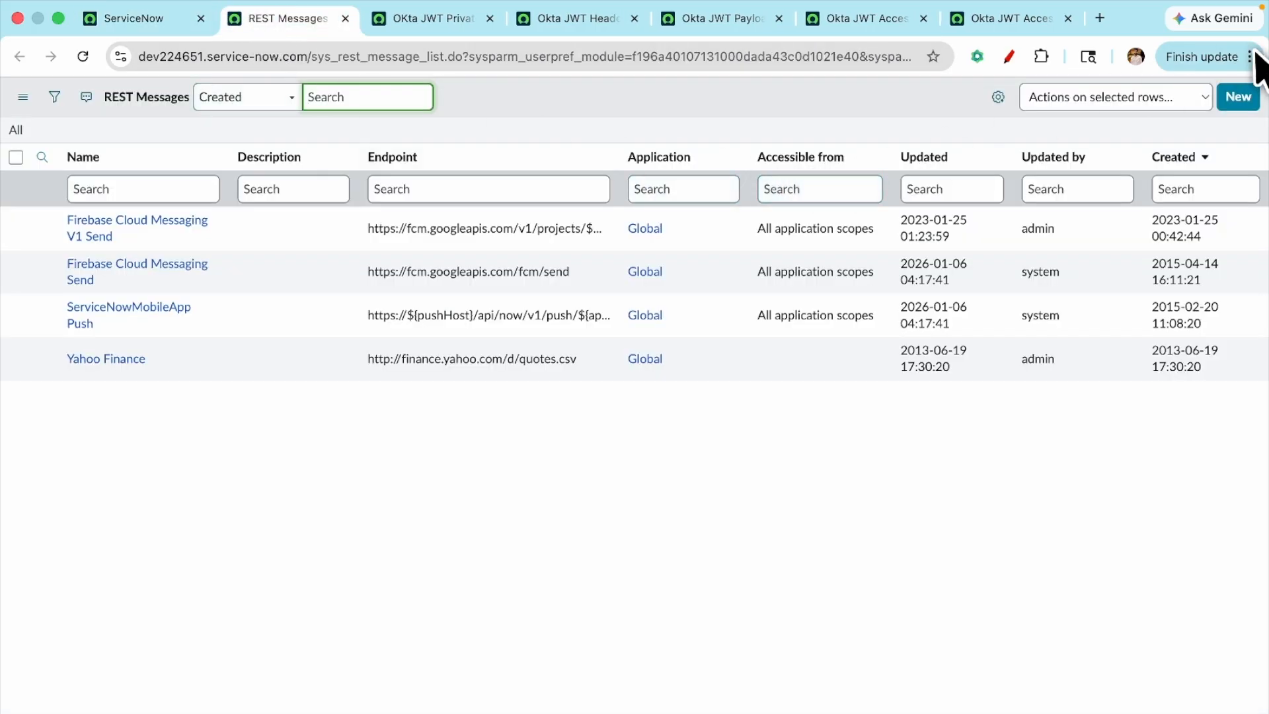
left_click(1240, 96)
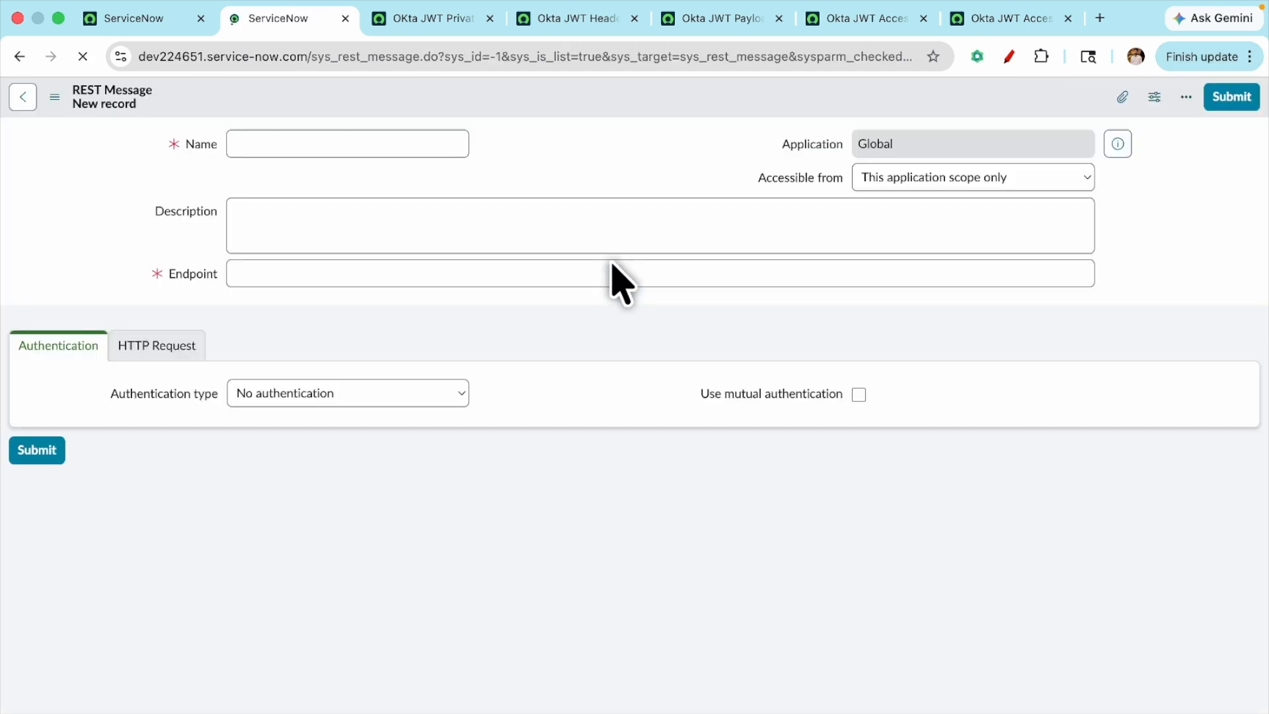
Step: Name the new REST Message "OKta JWT Get the access token"
type("OKta JWT G")
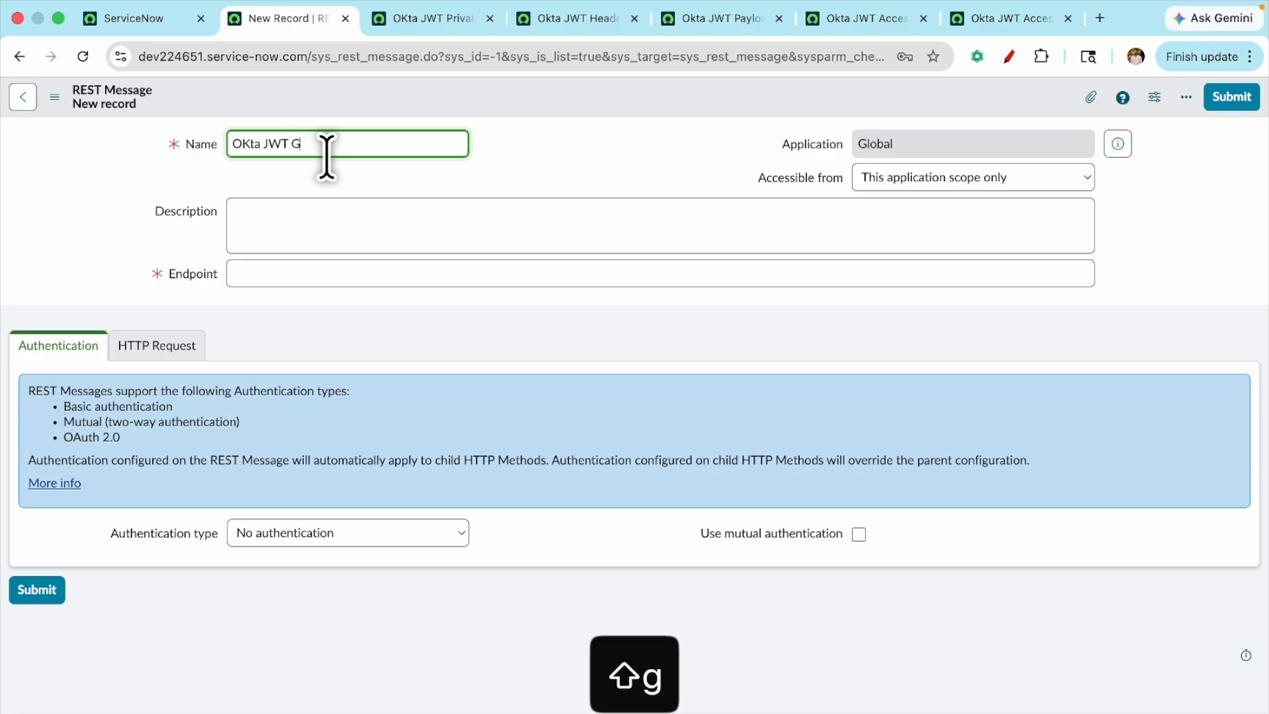
type("et the access")
type(" to")
type(" token")
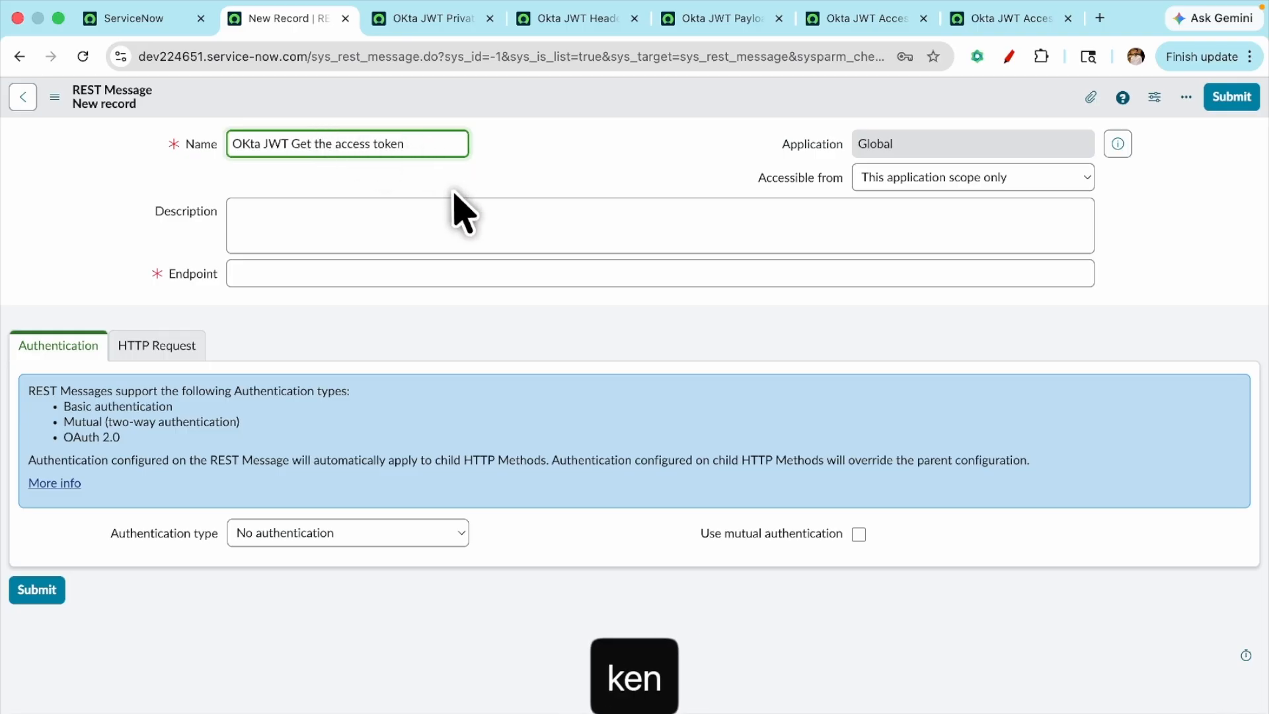
left_click(362, 277)
key("ctrl+Right")
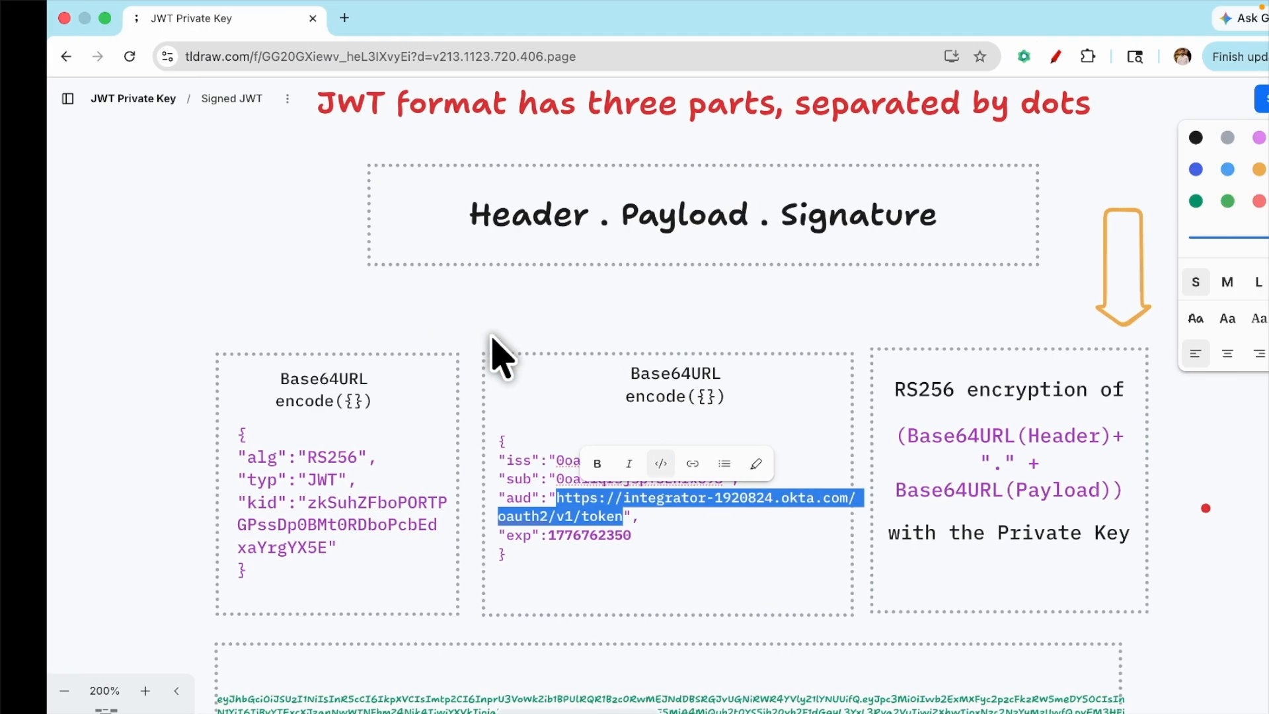
left_click(576, 515)
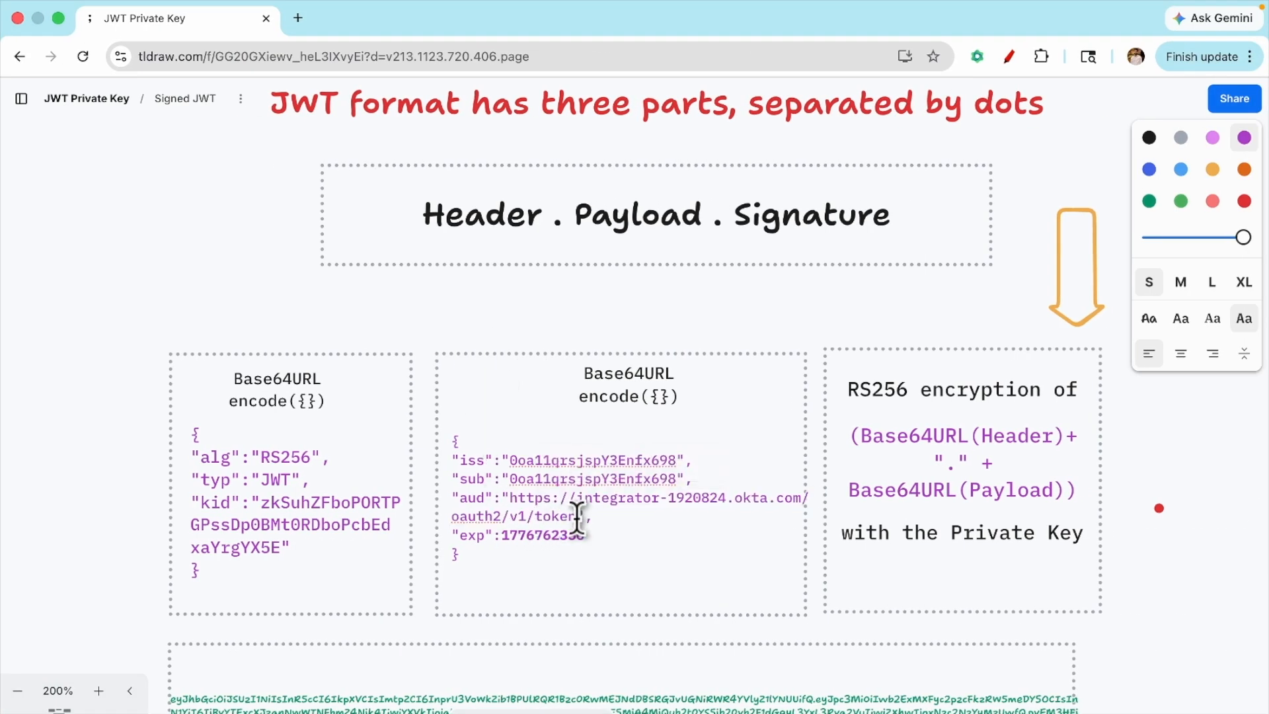
left_click_drag(566, 515, 513, 497)
key("super+c")
key("ctrl+Left")
left_click(269, 279)
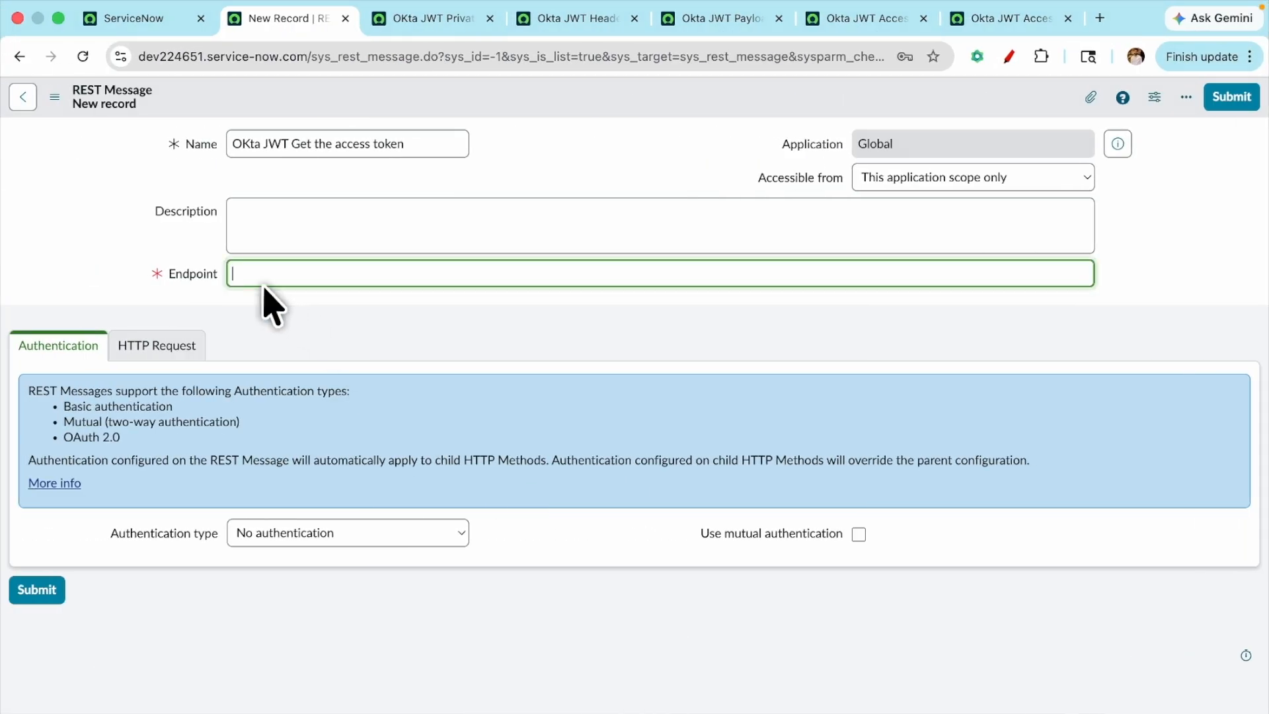
key("super+v")
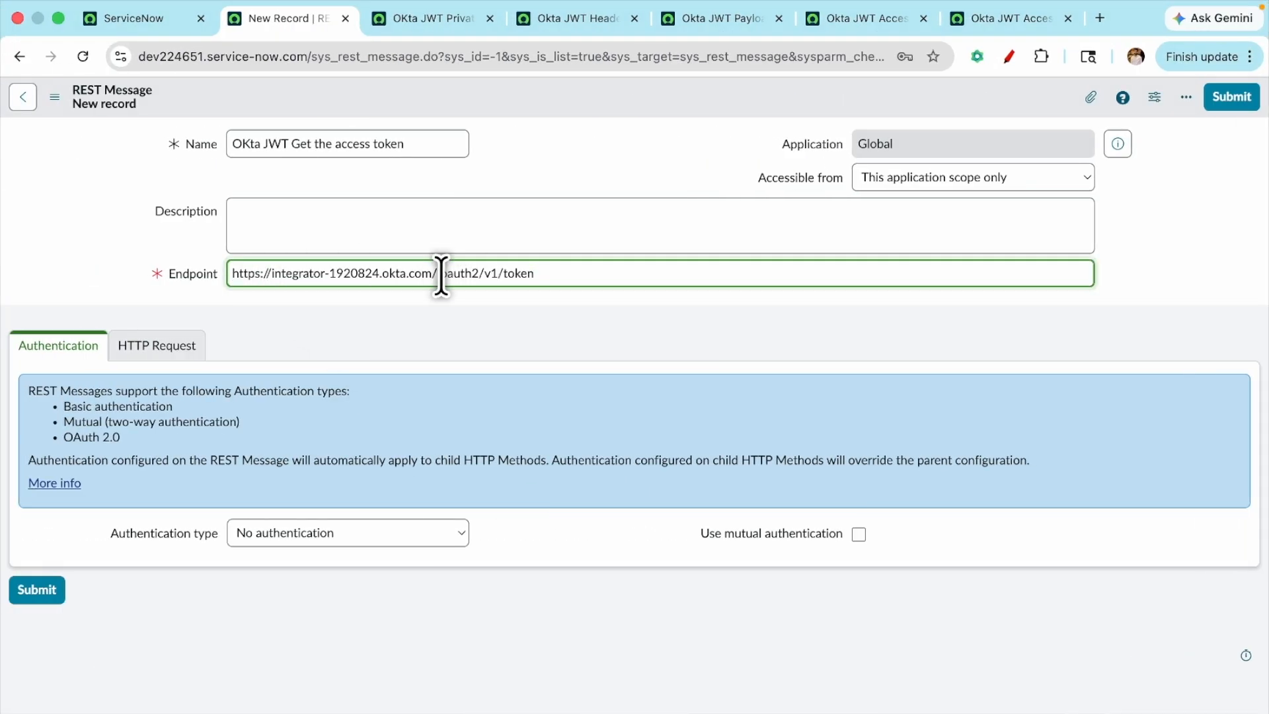
key("BackSpace")
Step: Set the authentication type to OAuth 2.0 with the OAuth profile Okta JWT Access token default_profile, and save the record, staying on its form
left_click(296, 534)
left_click(314, 574)
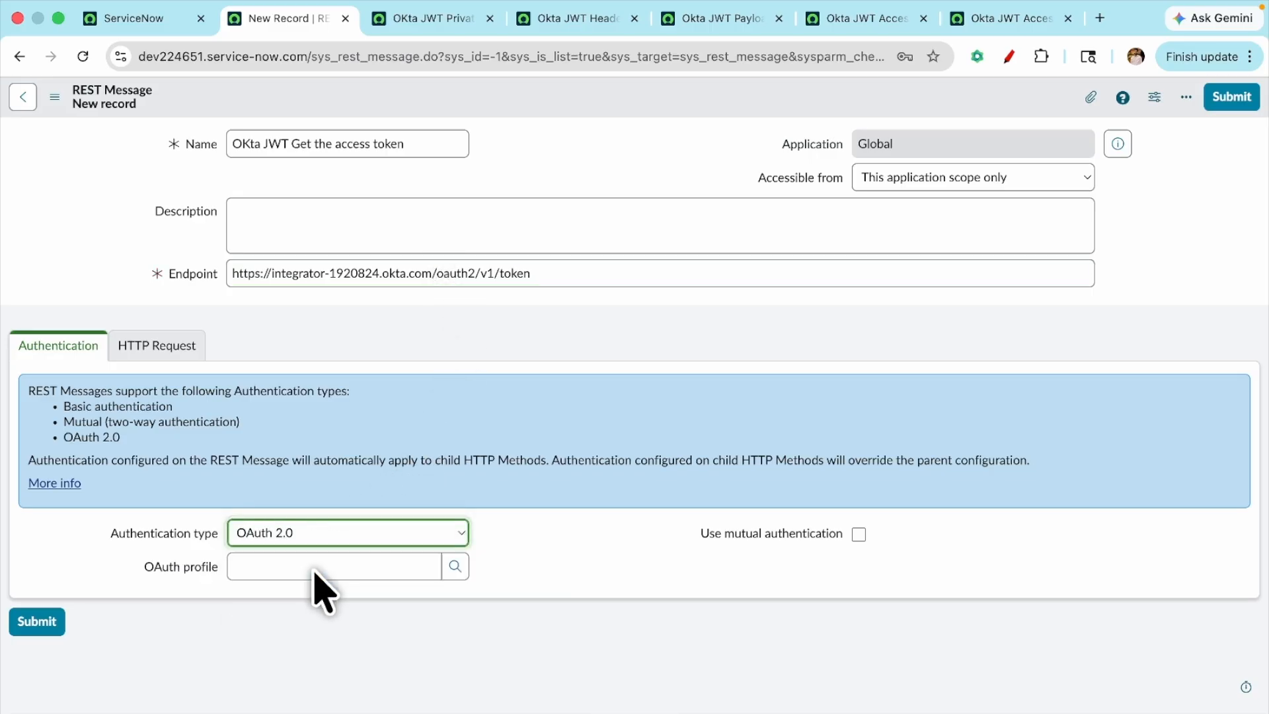
left_click(284, 567)
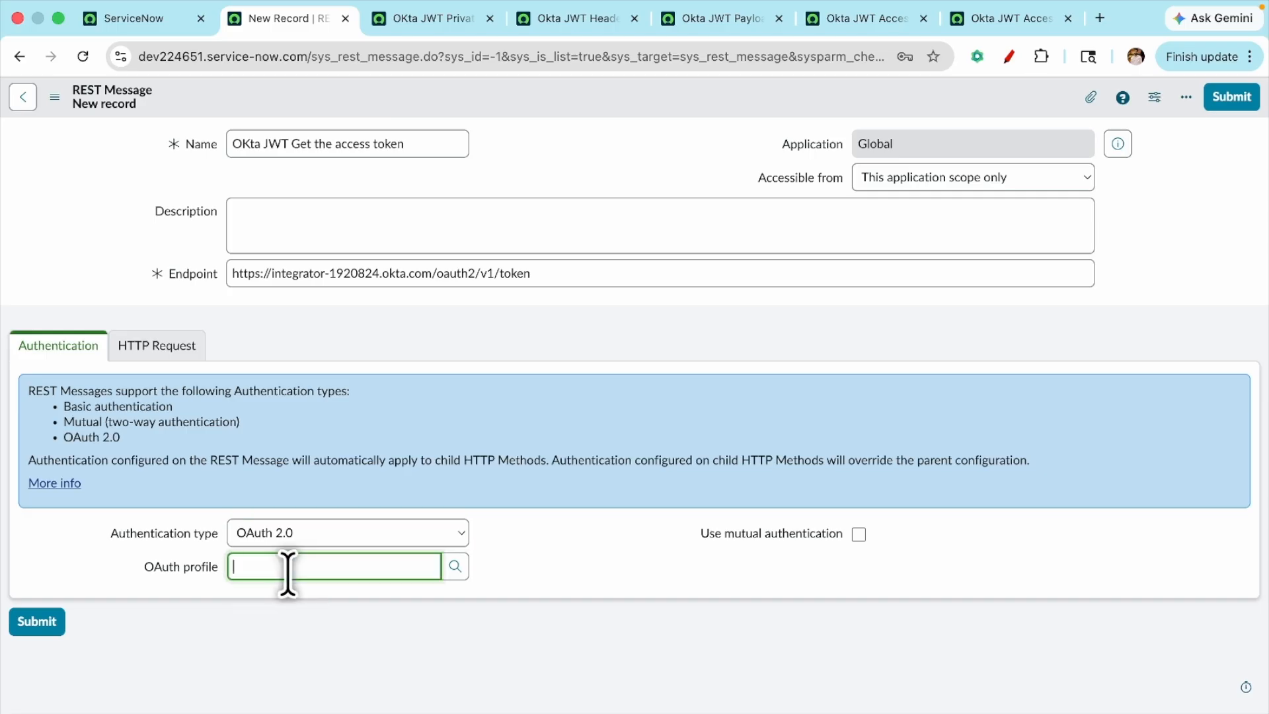
key("super+v")
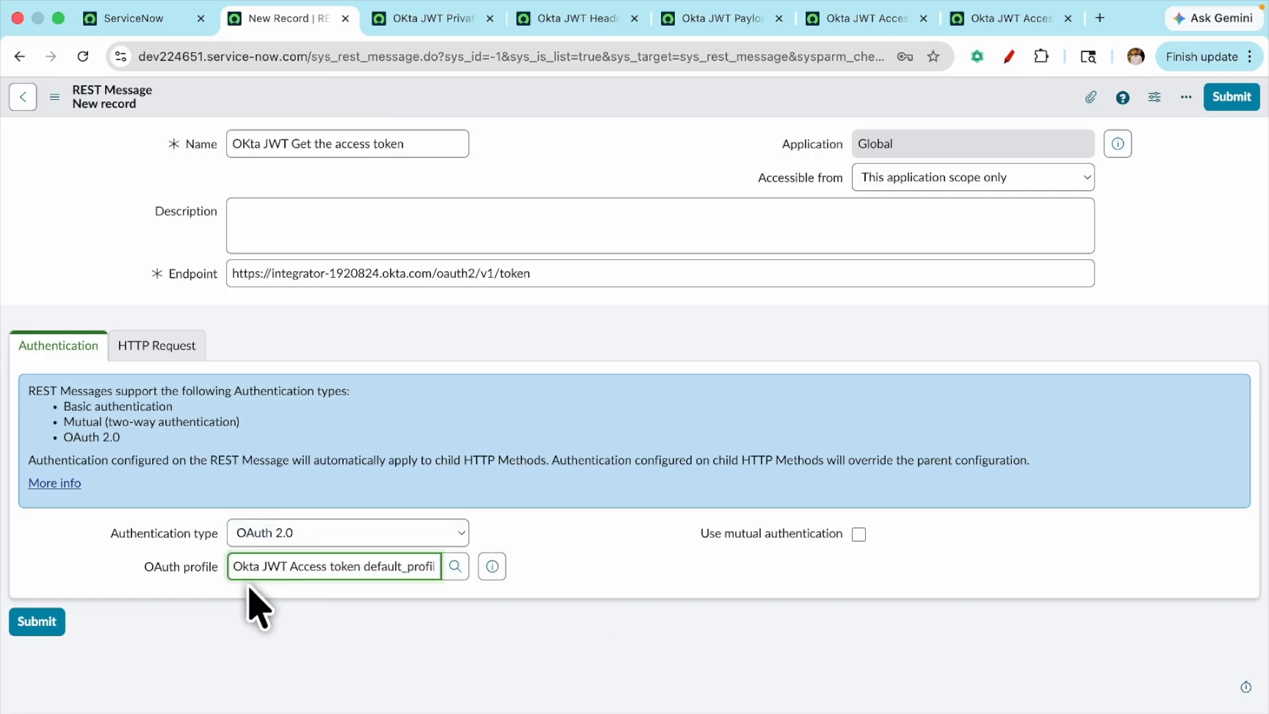
key("super+a")
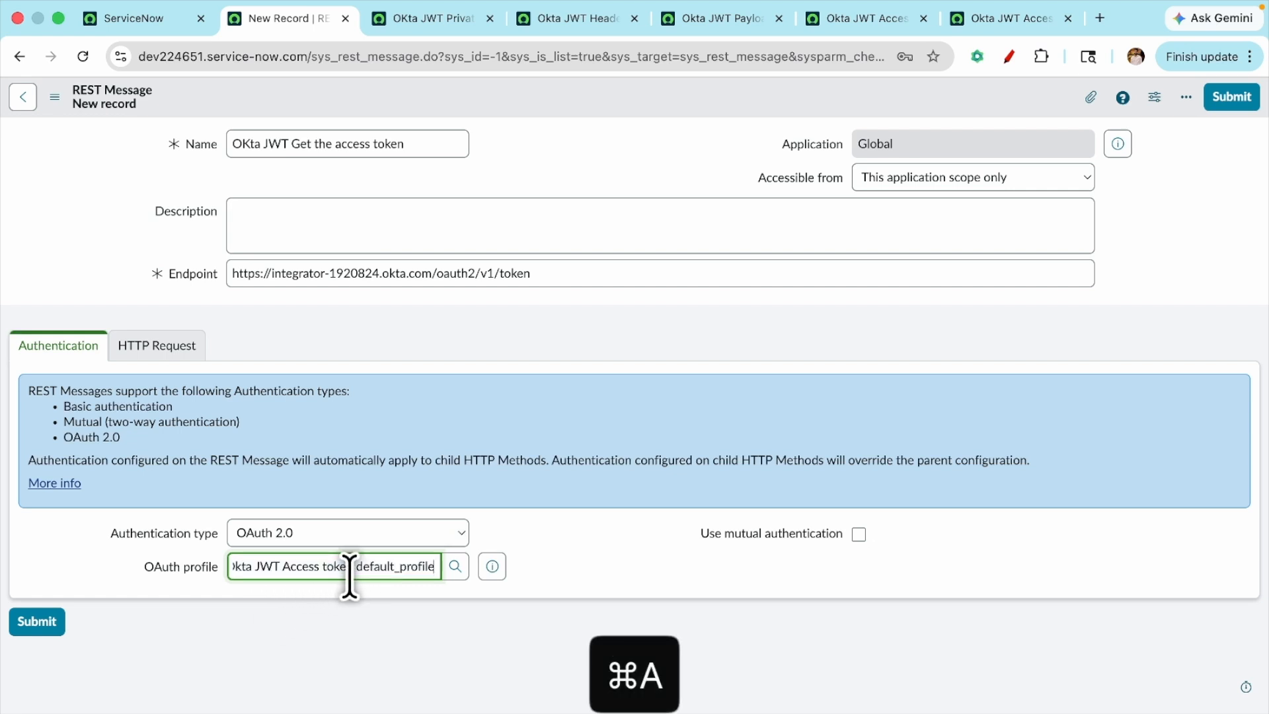
key("super+v")
left_click(367, 605)
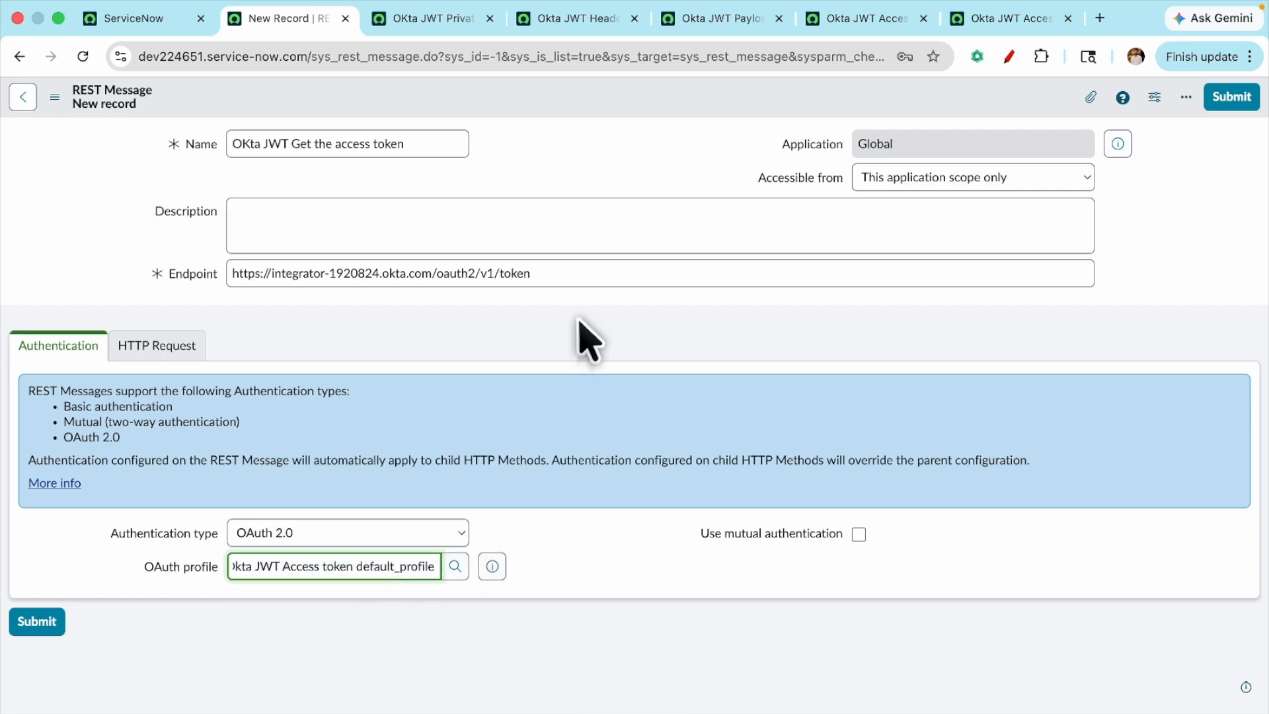
right_click(588, 100)
left_click(608, 106)
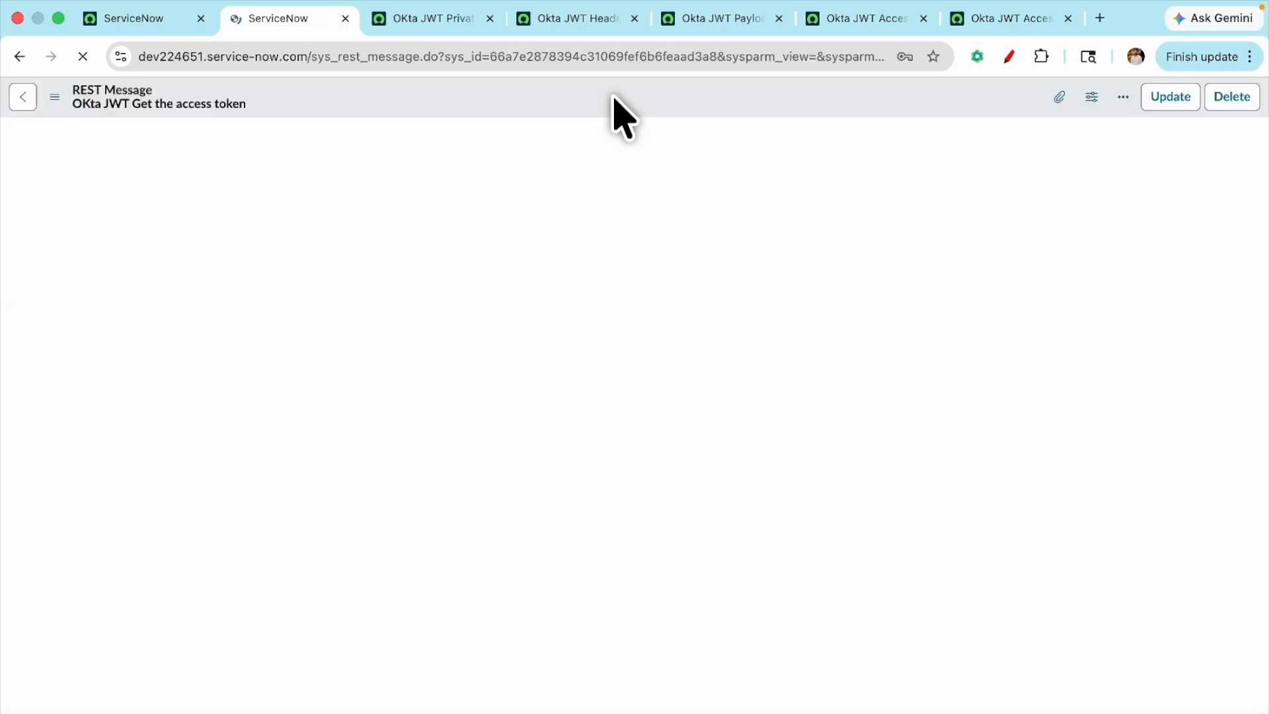
Step: Review the Okta JWT Access token registry and its default profile scopes, and request an OAuth token from the REST Message
scroll(573, 397, "down", 3)
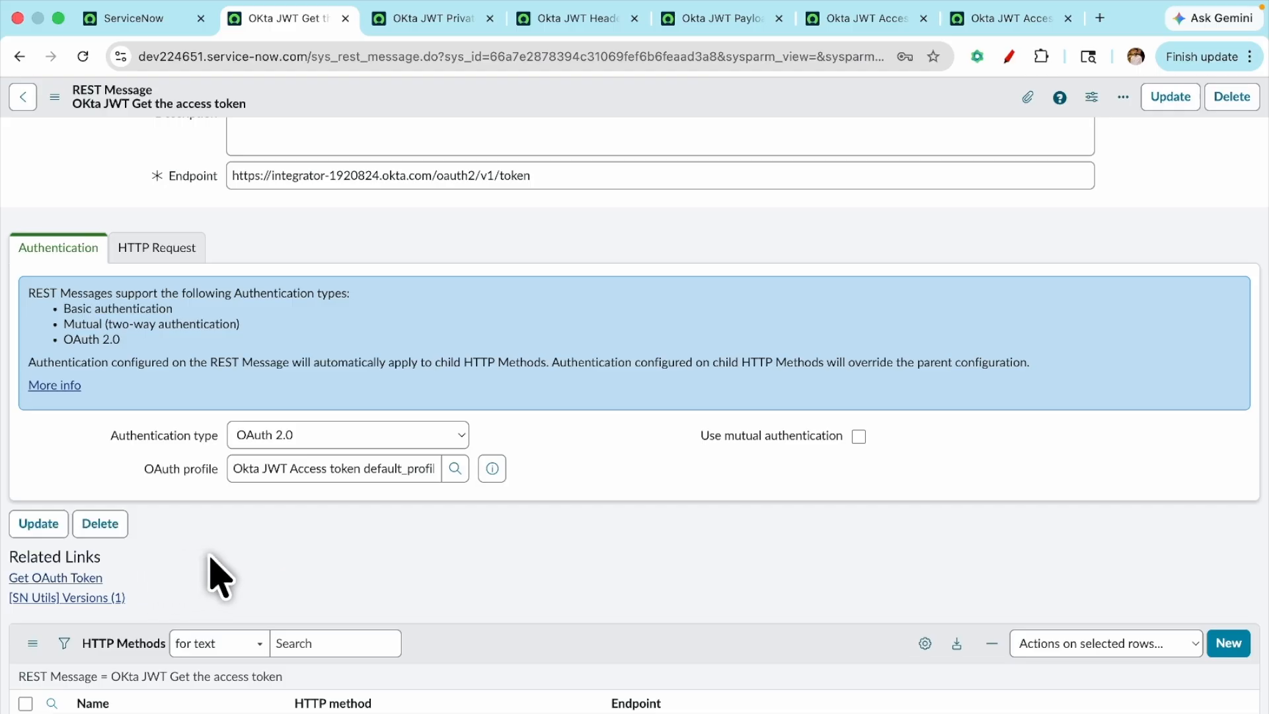
scroll(220, 576, "up", 1)
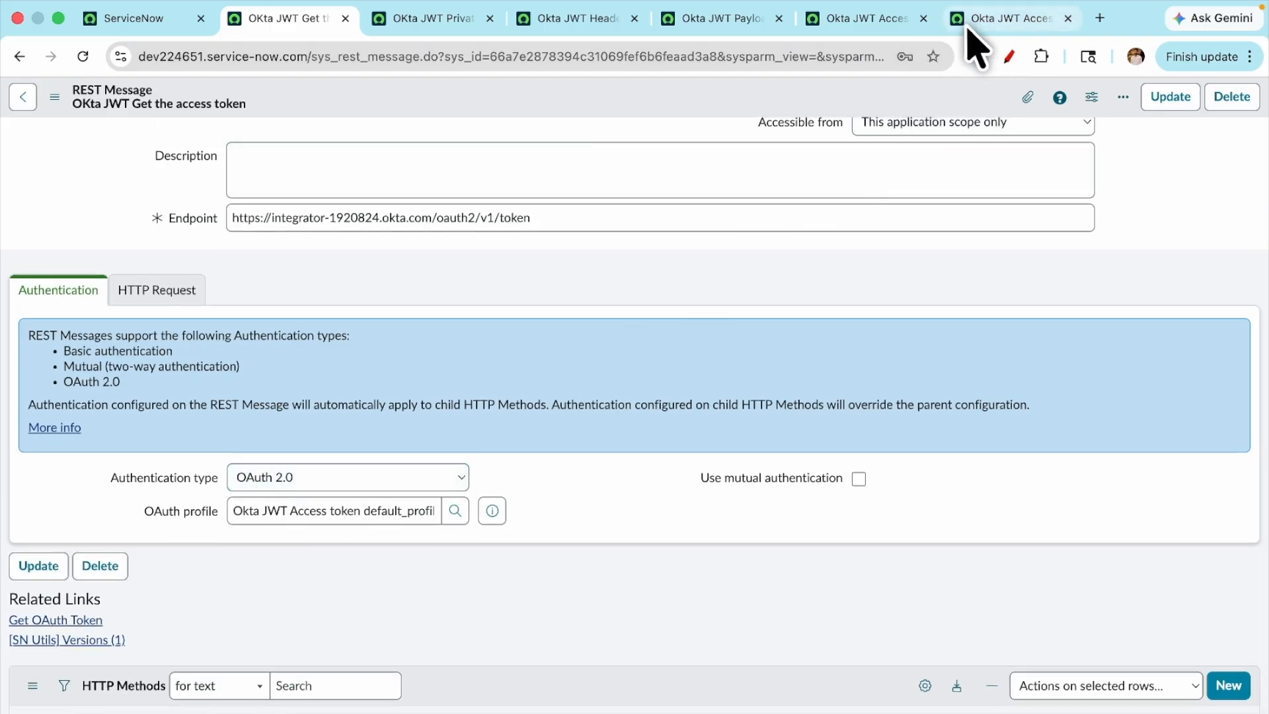
left_click(838, 17)
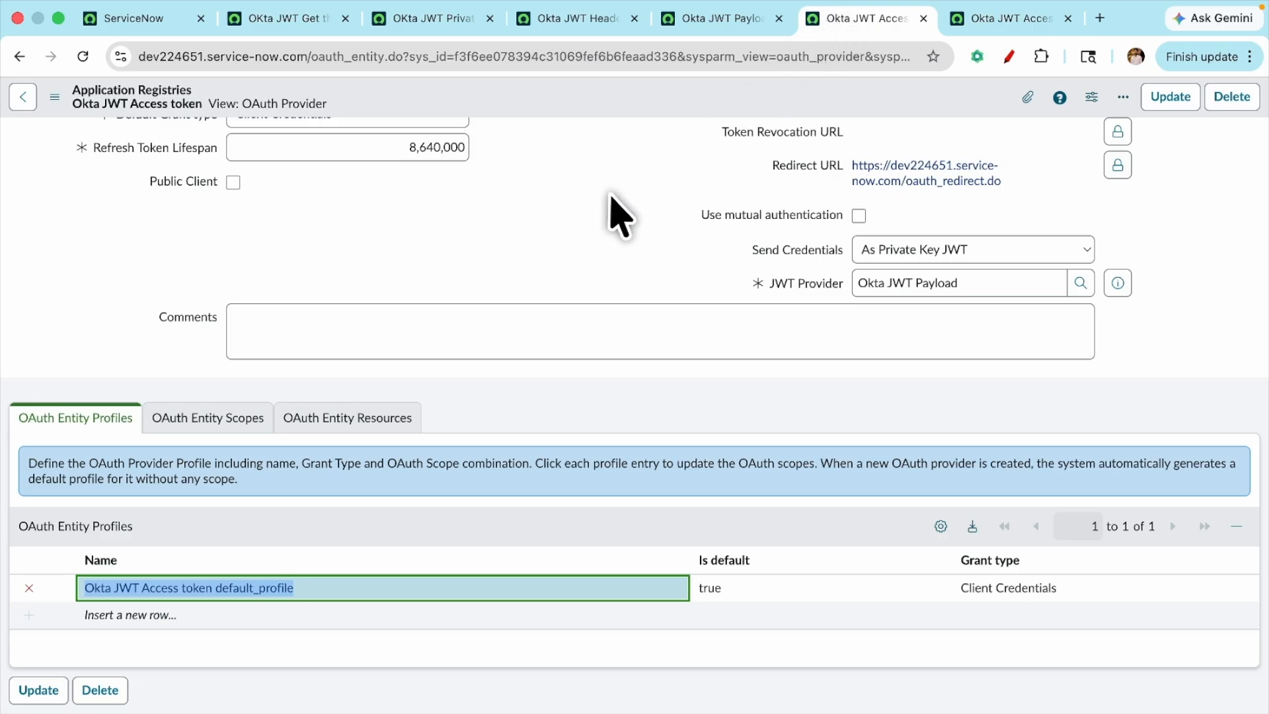
scroll(255, 604, "up", 5)
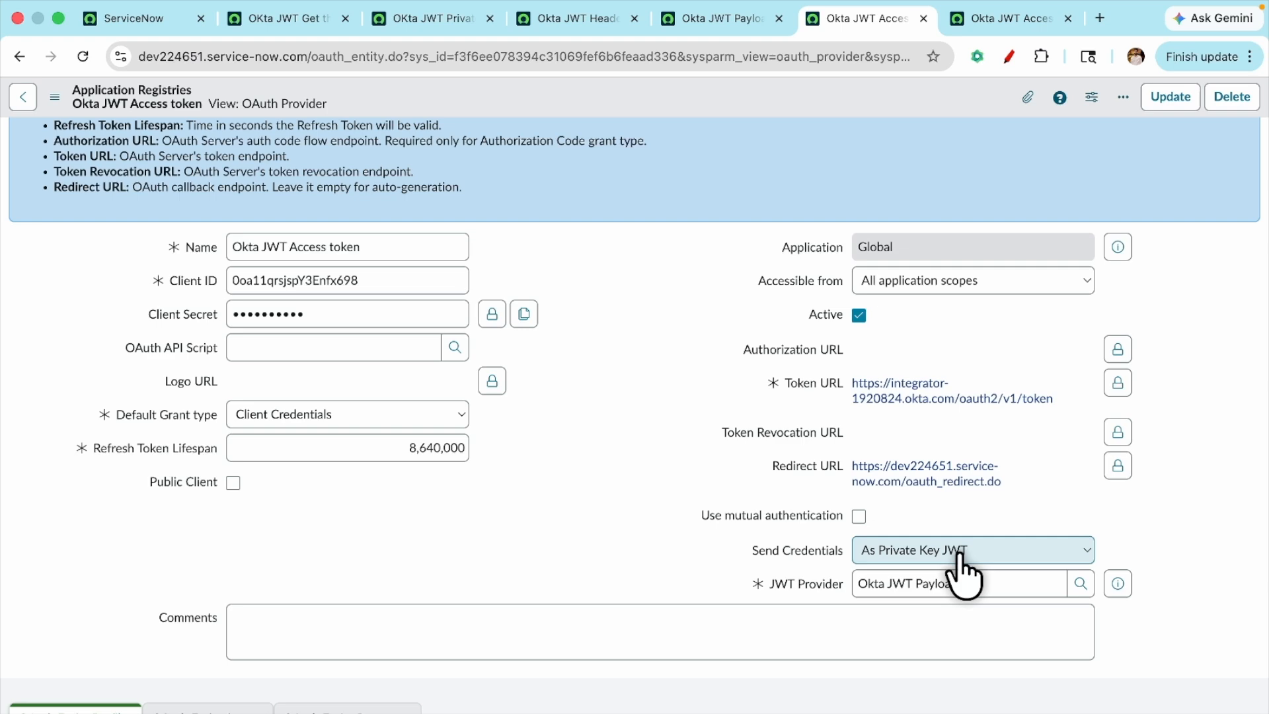
left_click(977, 19)
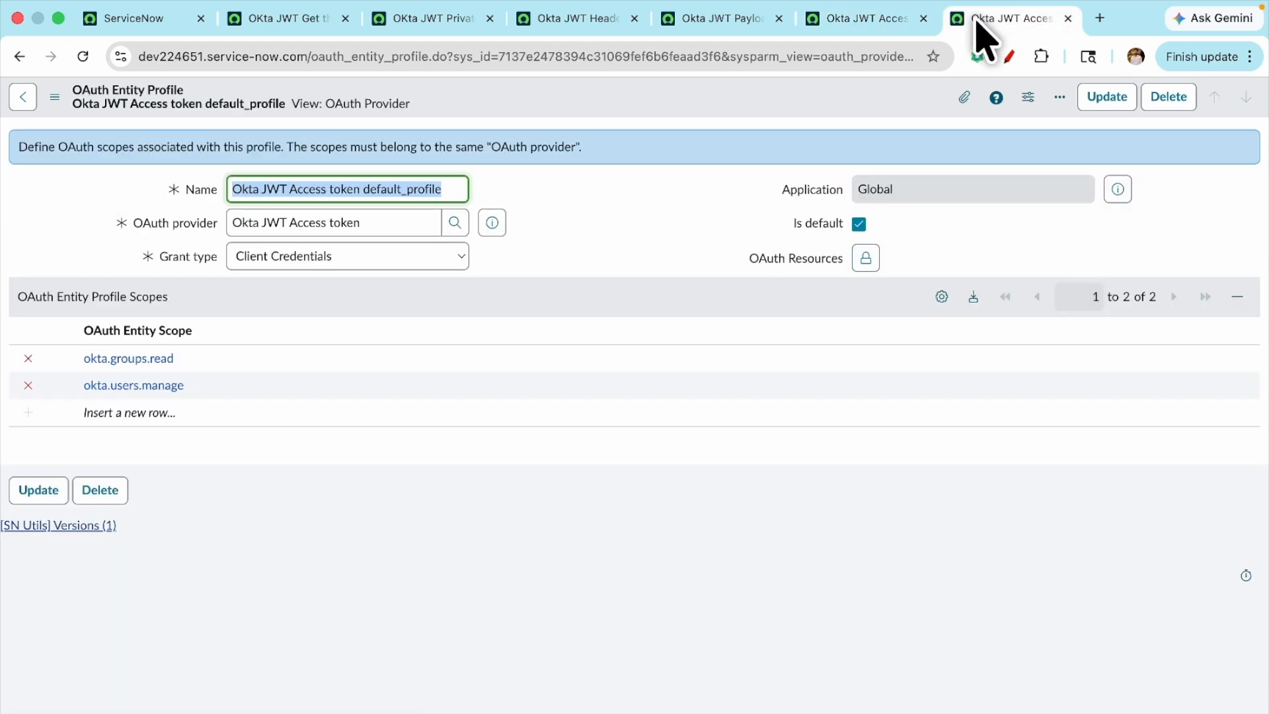
left_click(293, 20)
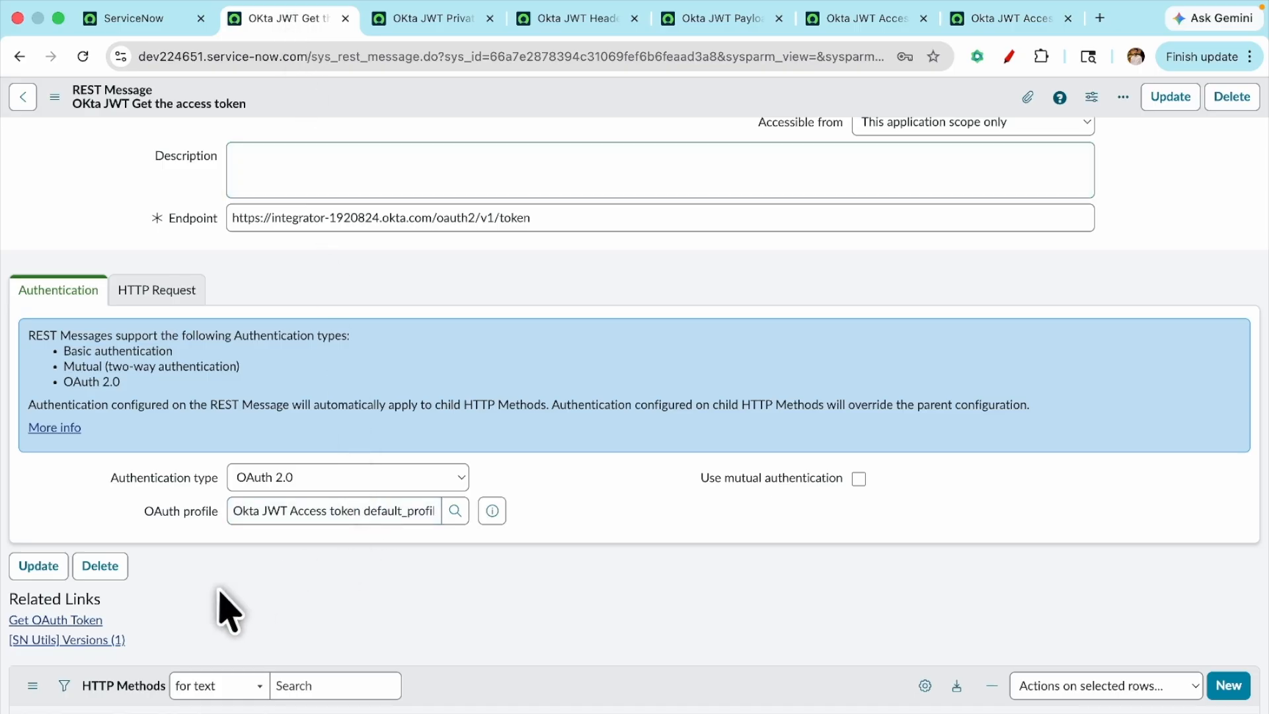
left_click(86, 620)
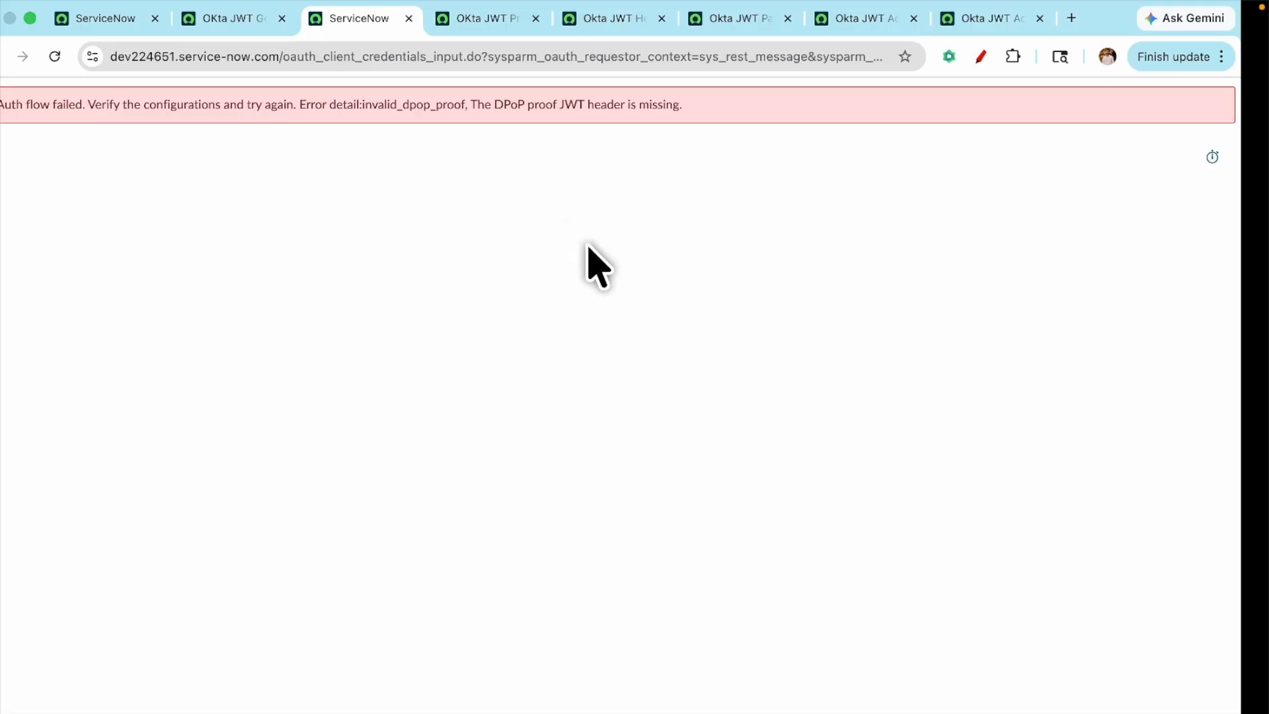
Step: Switch to the Okta Admin Console and disable the required DPoP header in token requests in ServiceNow PDI DEV Connect's general settings, saving the change
key("ctrl+Right")
key("ctrl+Right")
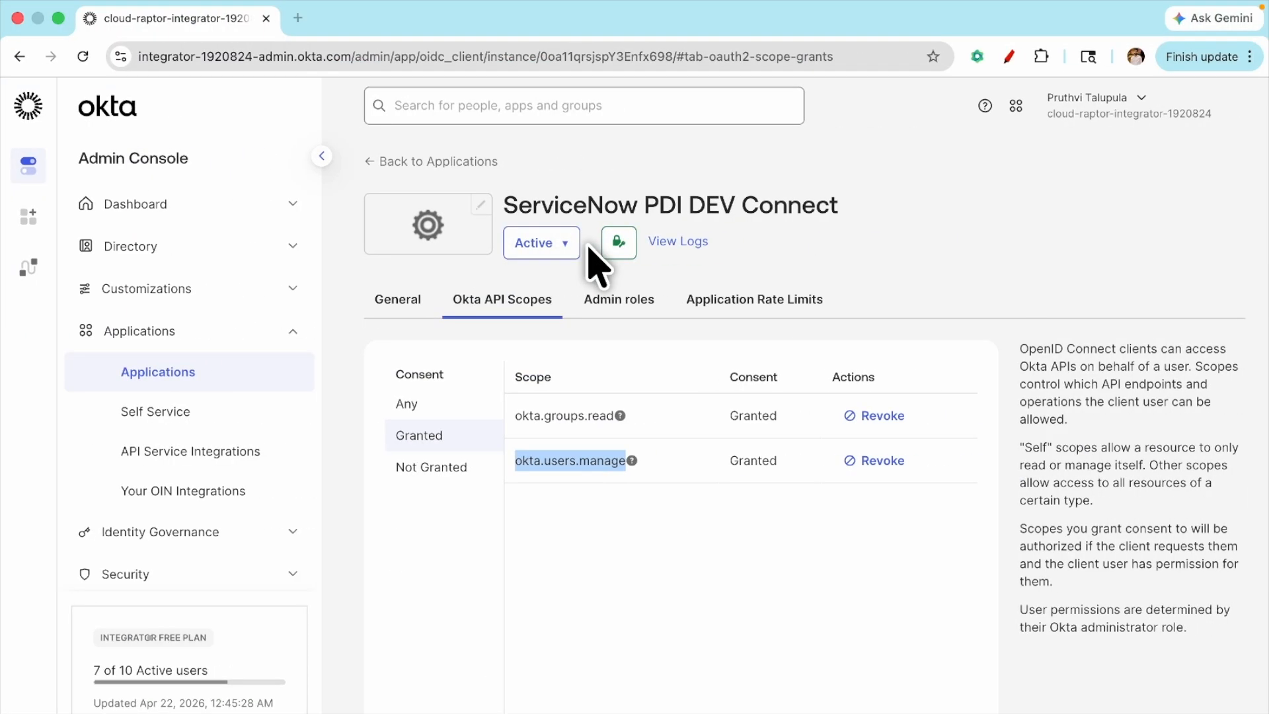
left_click(411, 323)
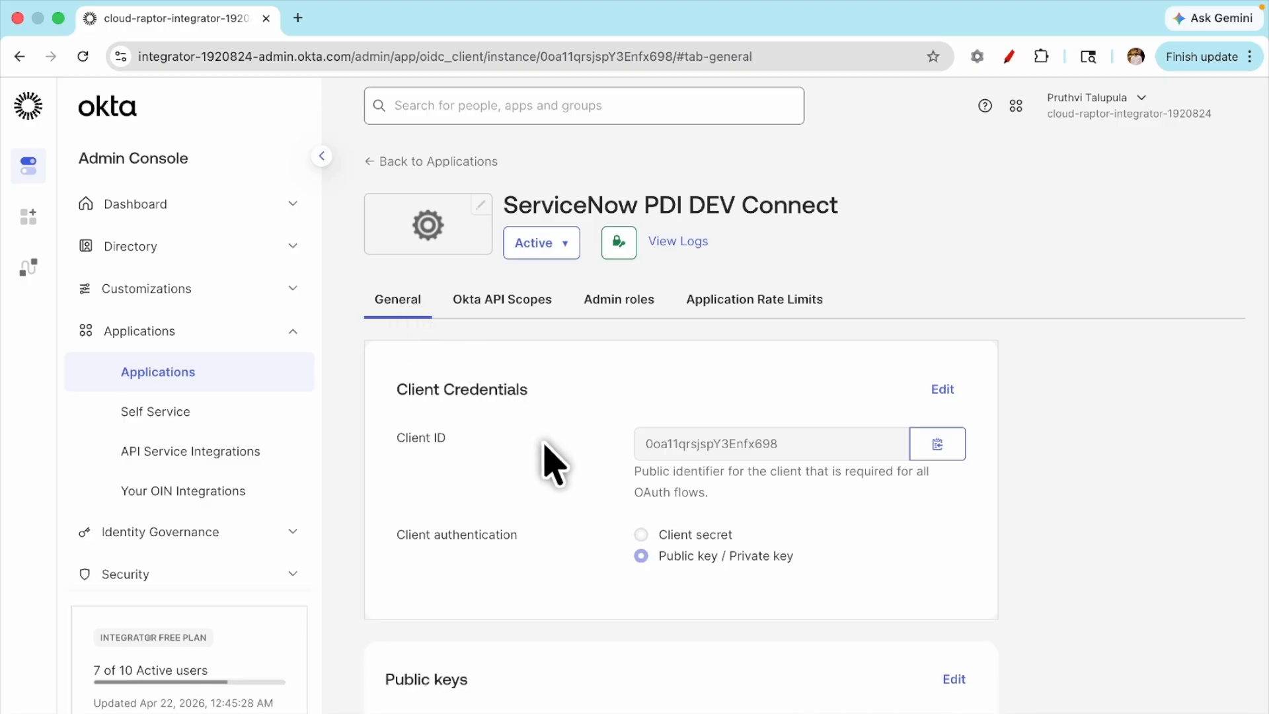
scroll(566, 430, "down", 10)
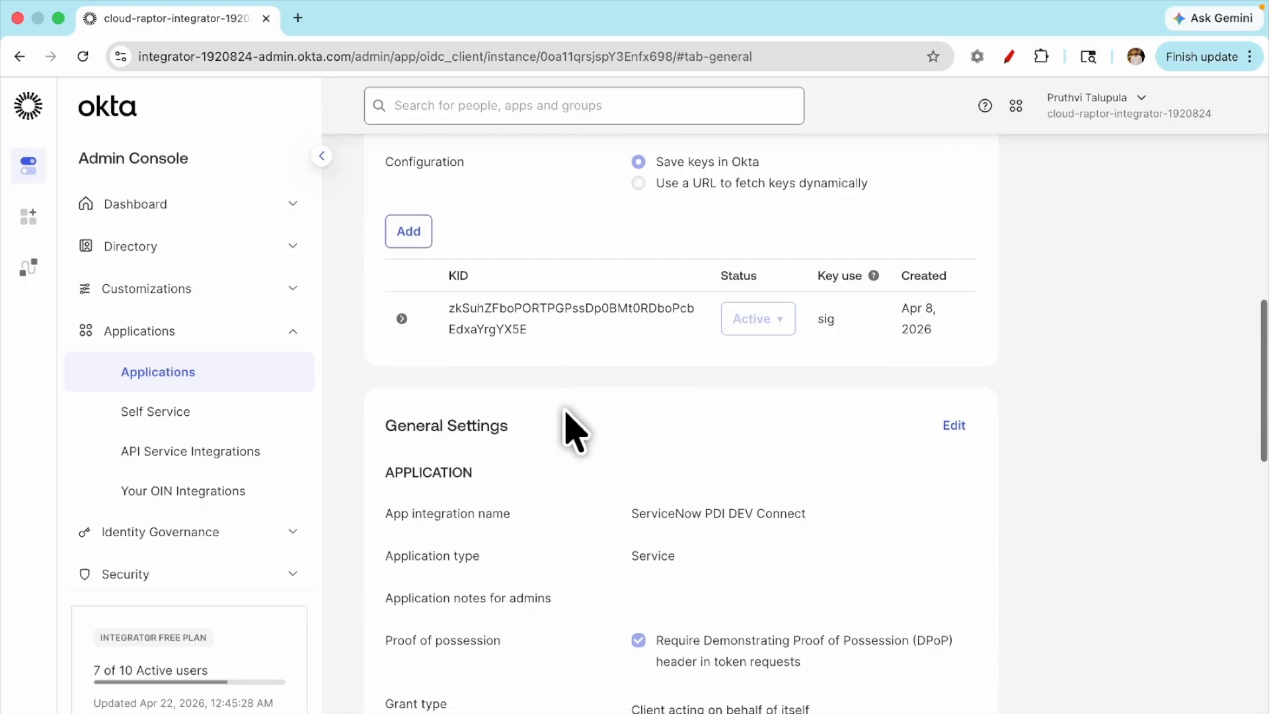
scroll(568, 423, "down", 2)
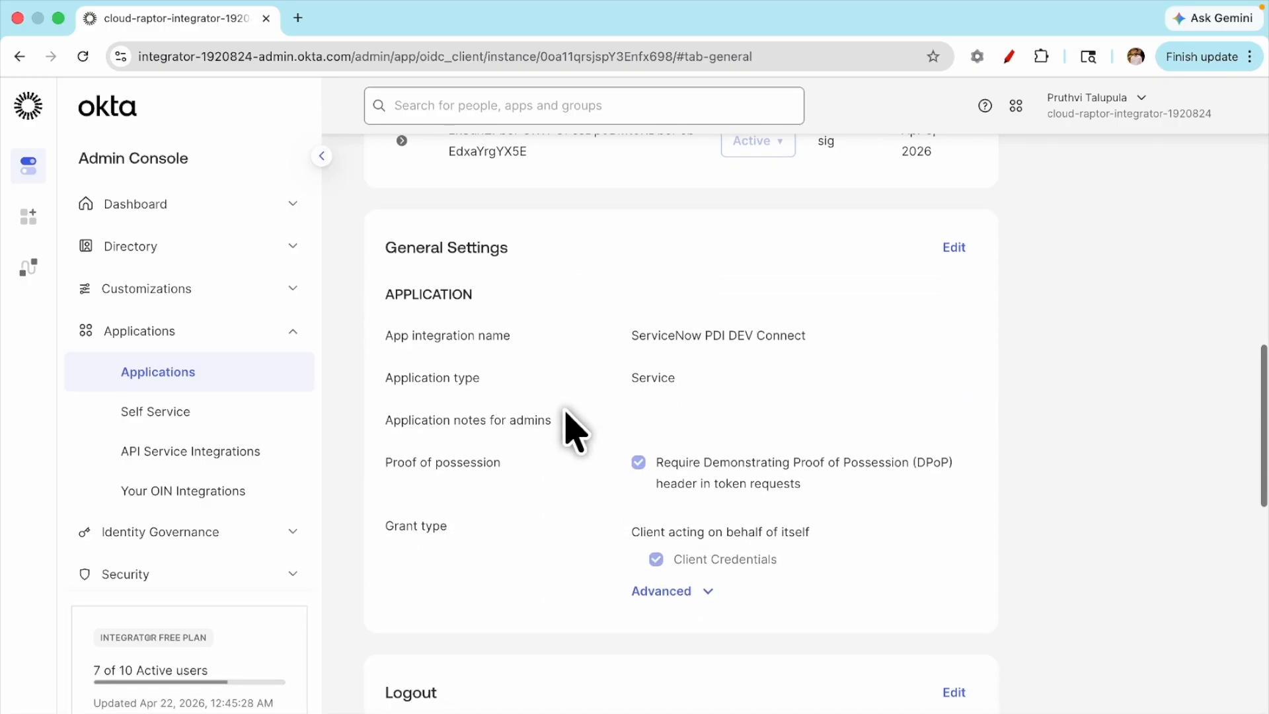
left_click(952, 249)
scroll(727, 456, "down", 2)
left_click(637, 431)
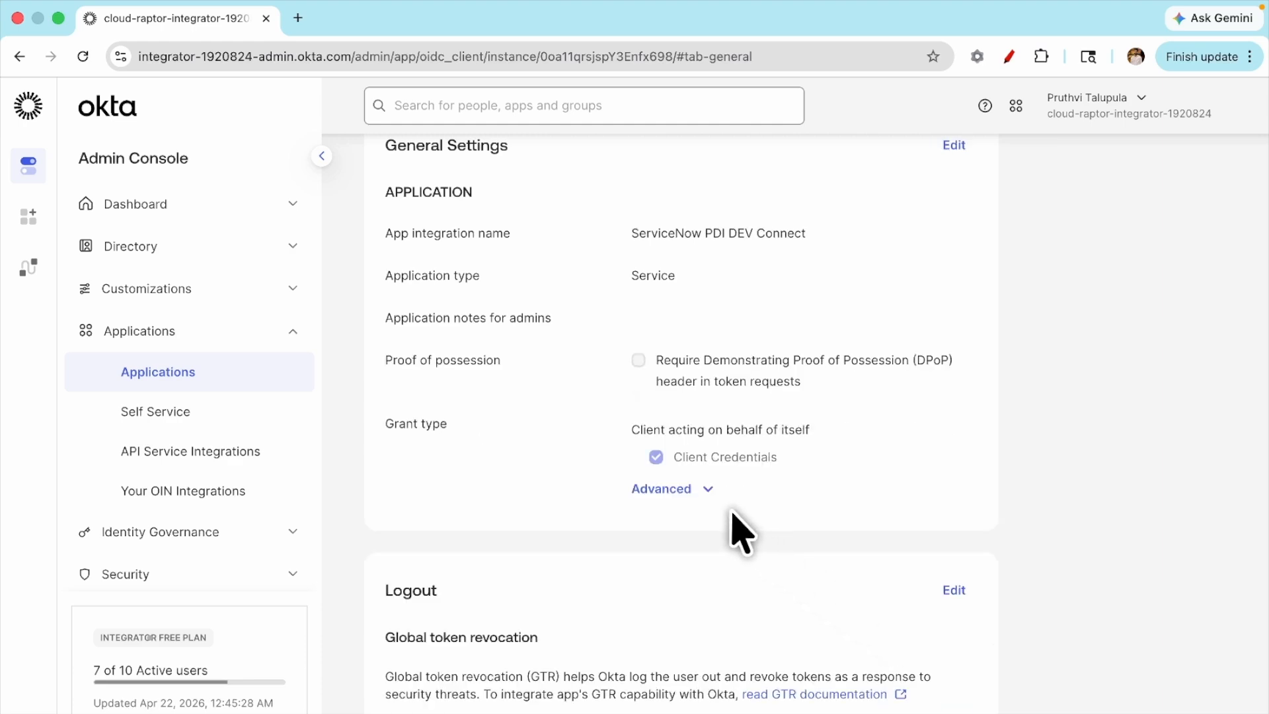
Step: Switch back to ServiceNow and reload the OKta JWT Get the access token REST Message record
key("ctrl+Left")
key("ctrl+Left")
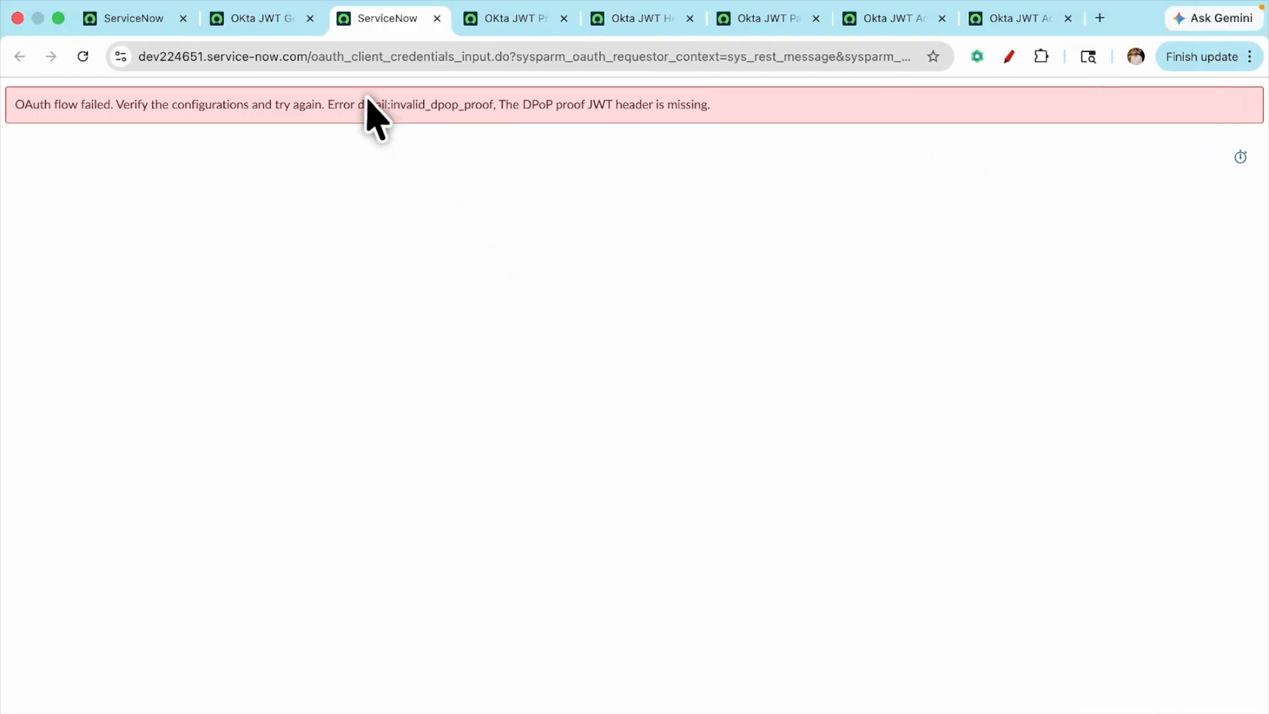
left_click(242, 26)
left_click(82, 57)
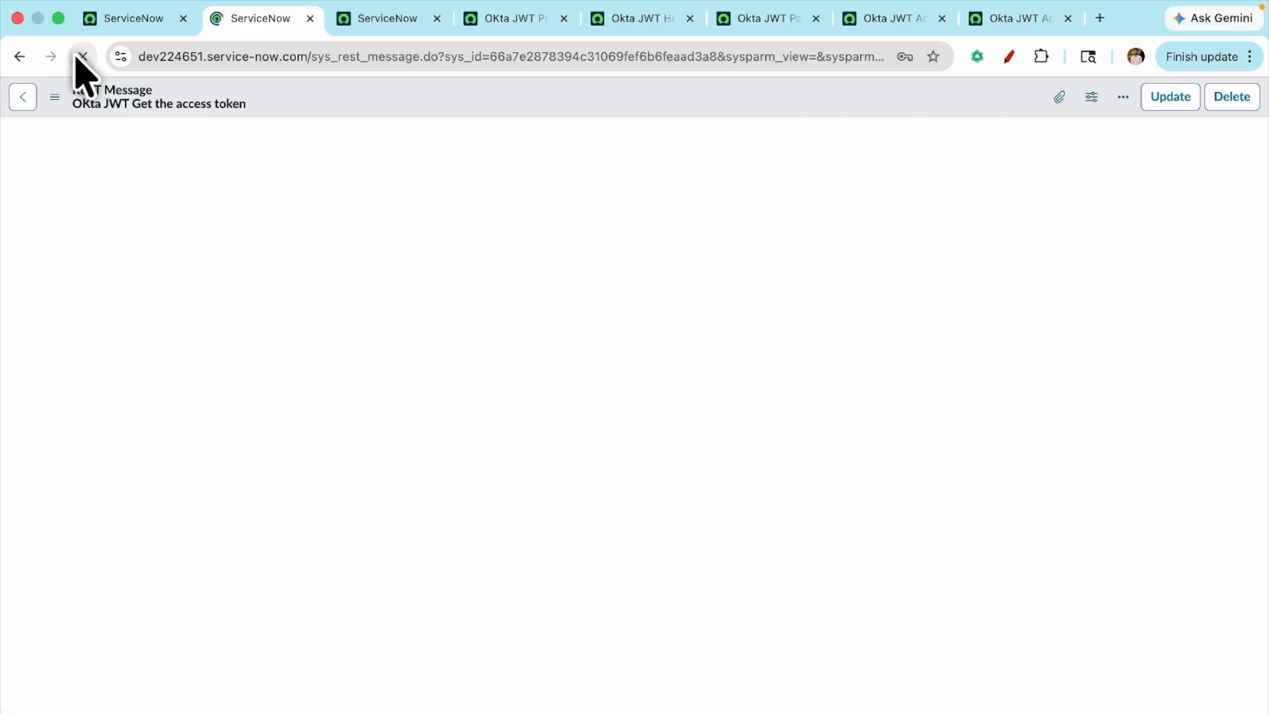